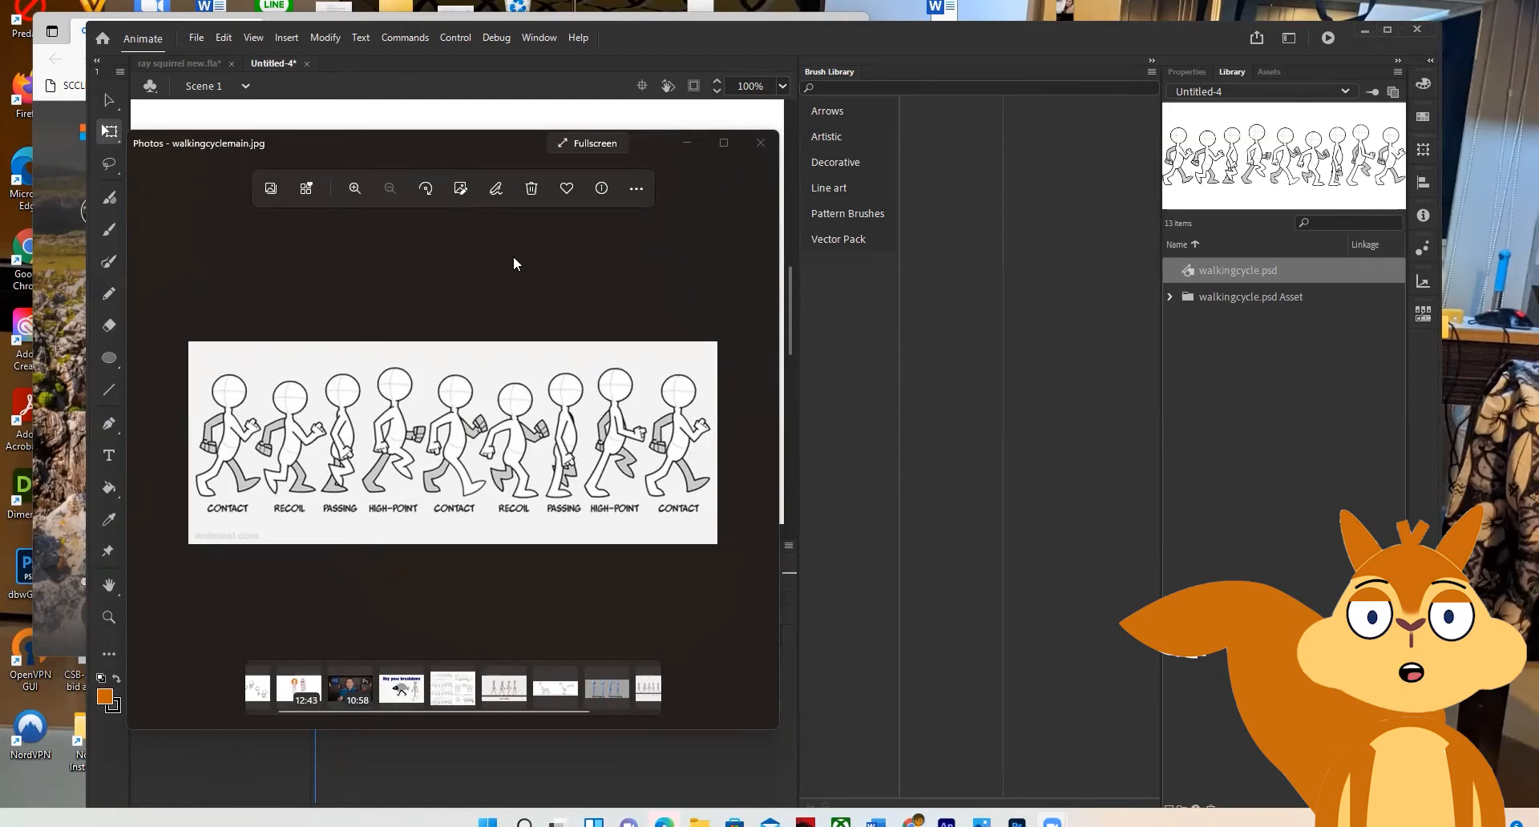
Minimize the walkingcyclemain.jpg reference image window
left_click(686, 144)
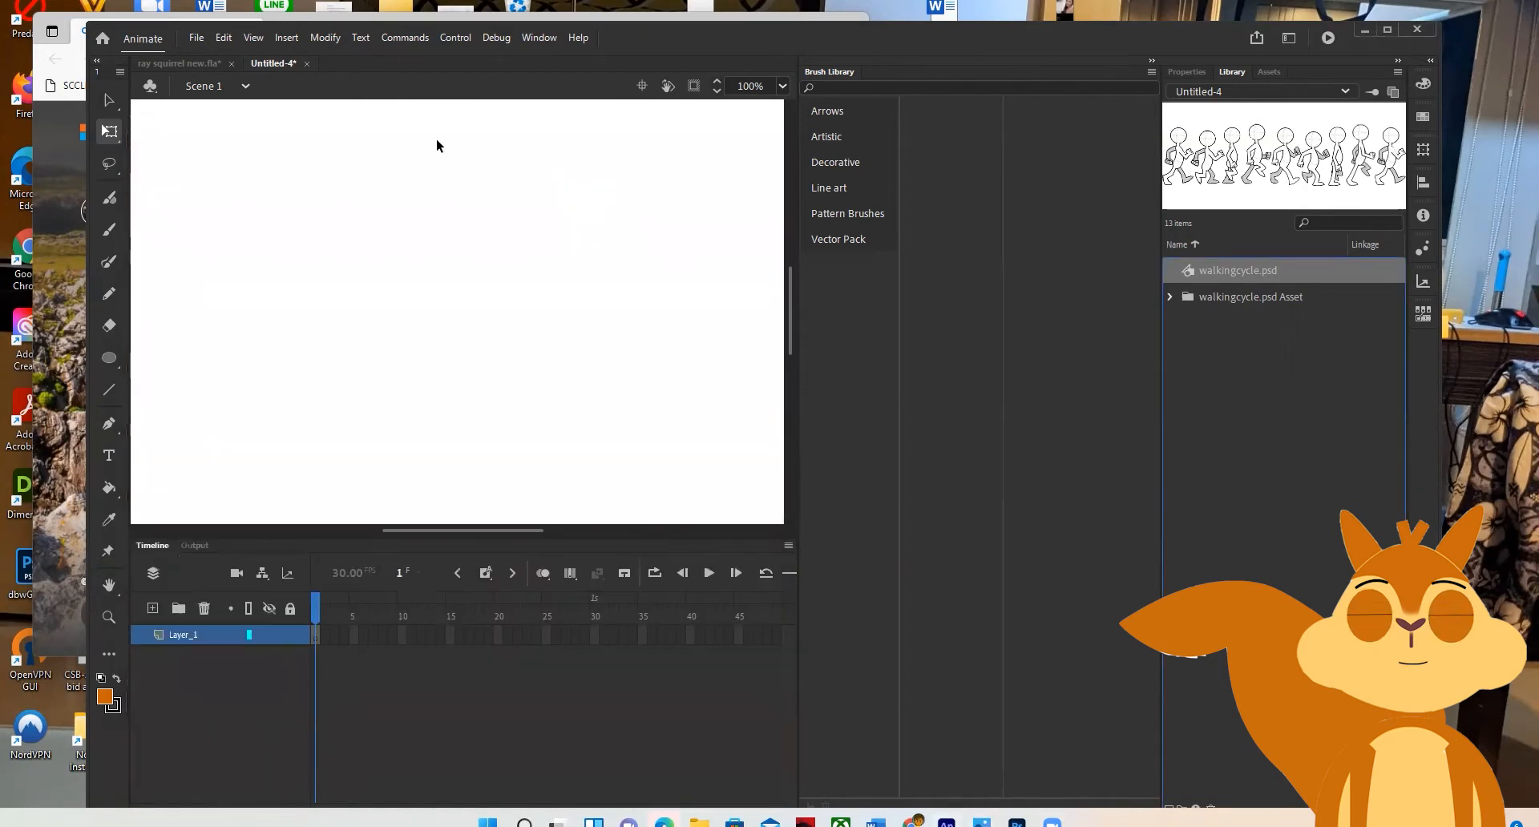
left_click(197, 39)
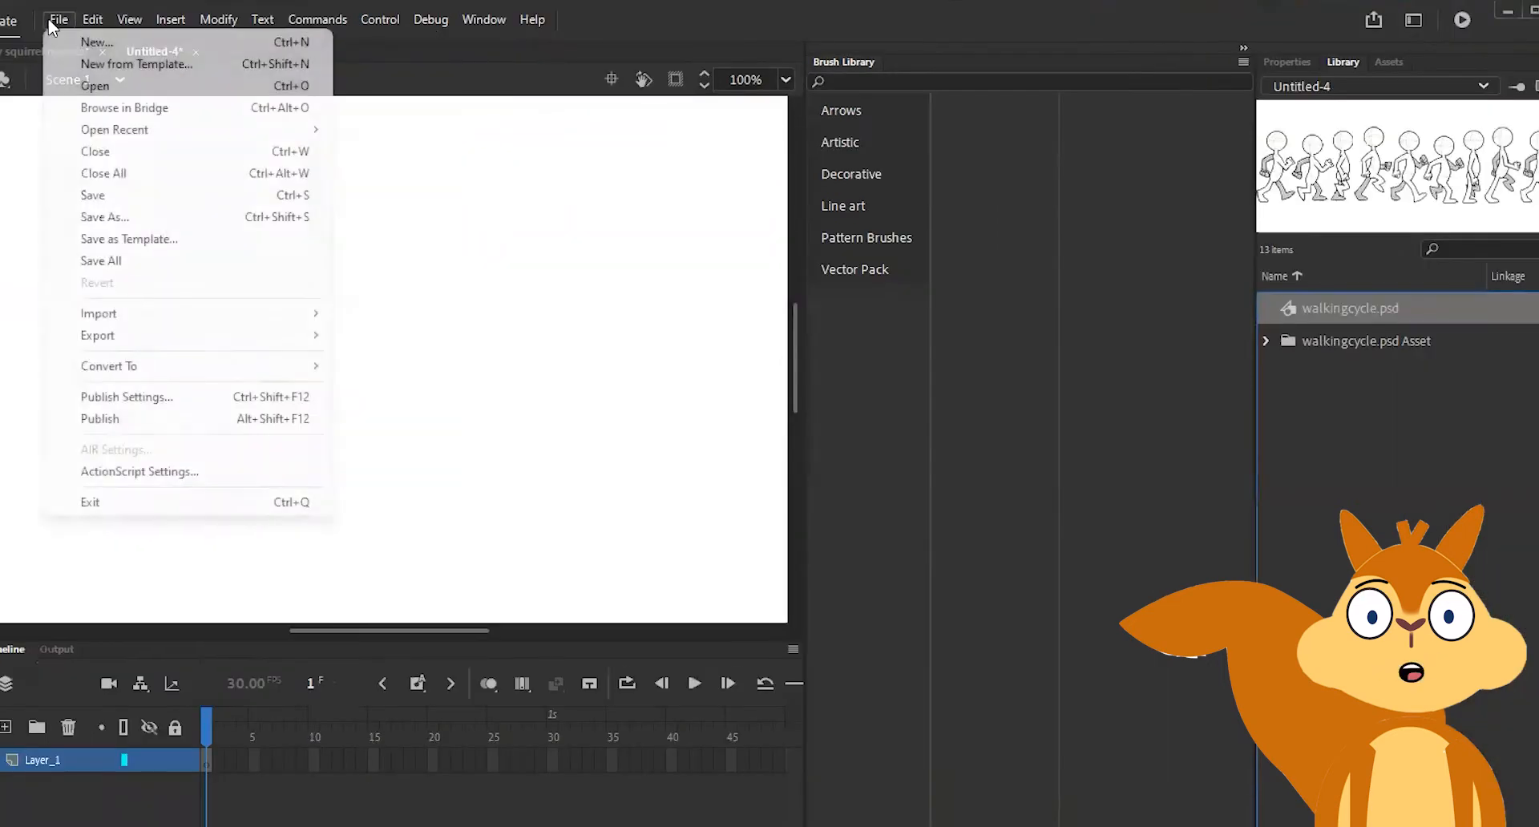
mouse_move(153, 320)
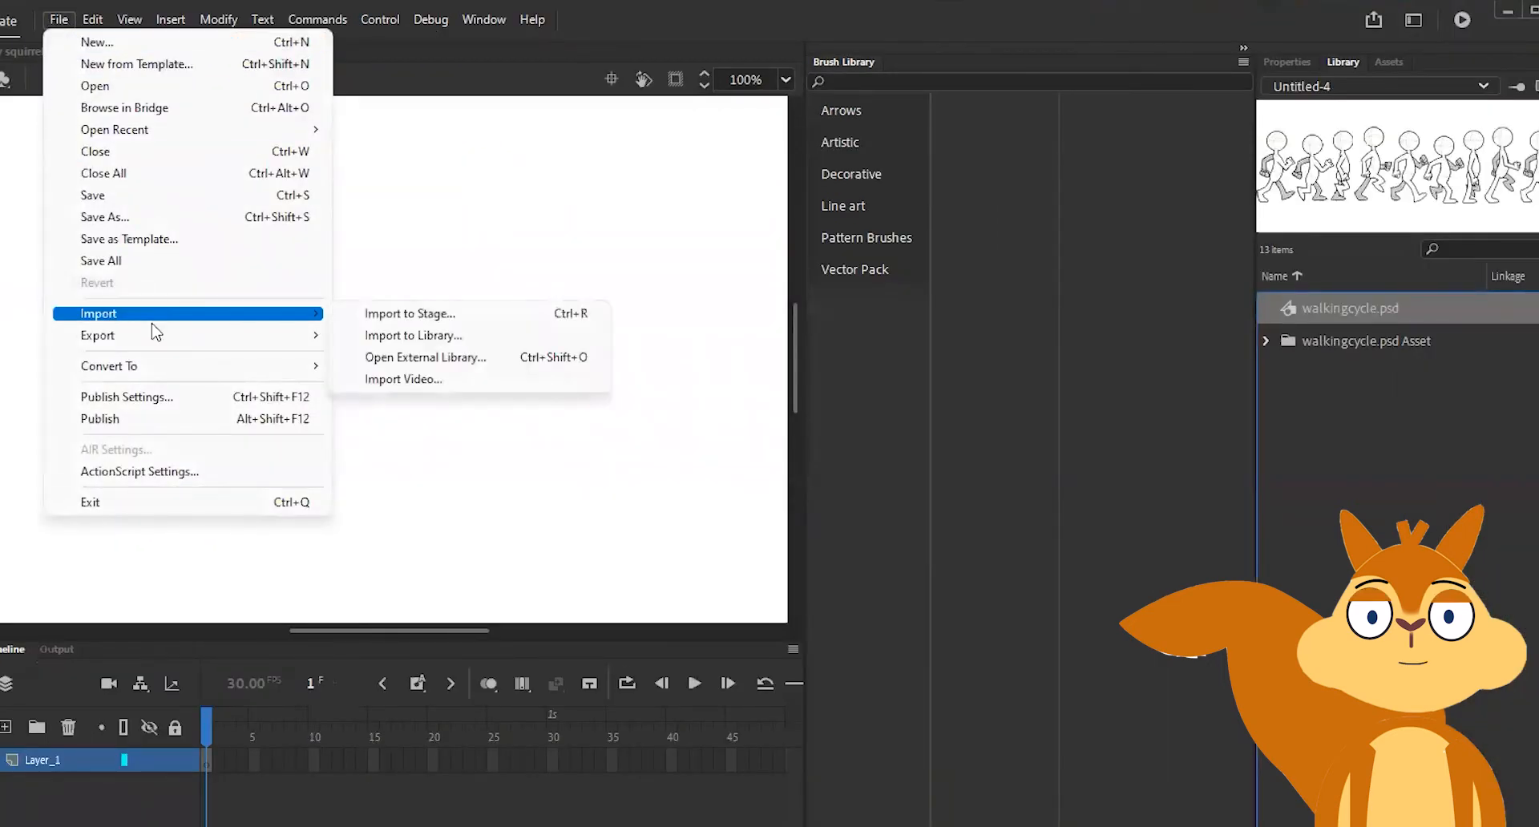
left_click(417, 337)
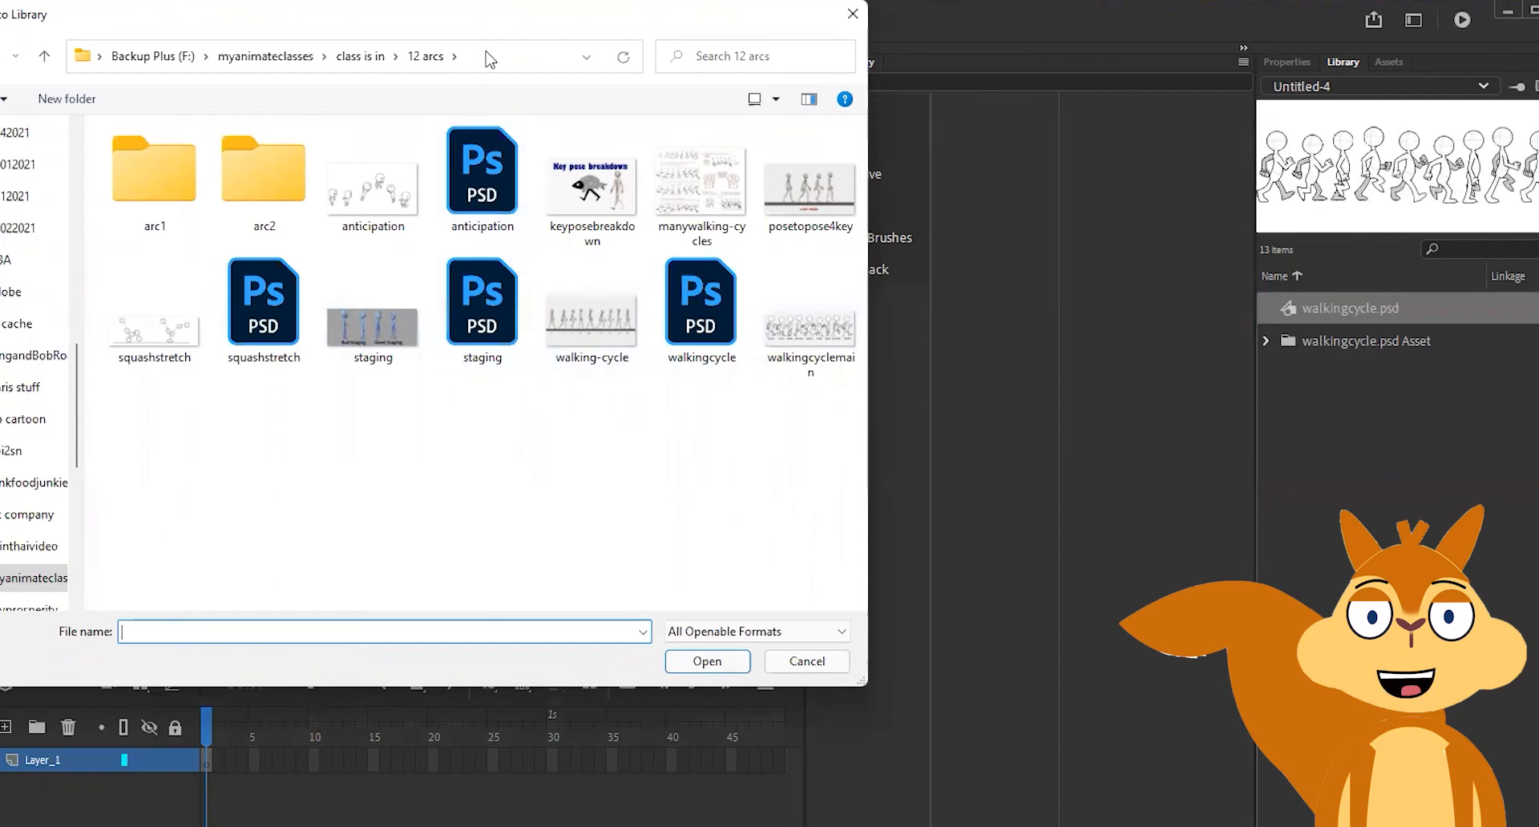
mouse_move(509, 15)
left_mouse_down()
mouse_move(526, 358)
mouse_move(768, 329)
mouse_move(645, 112)
left_mouse_up()
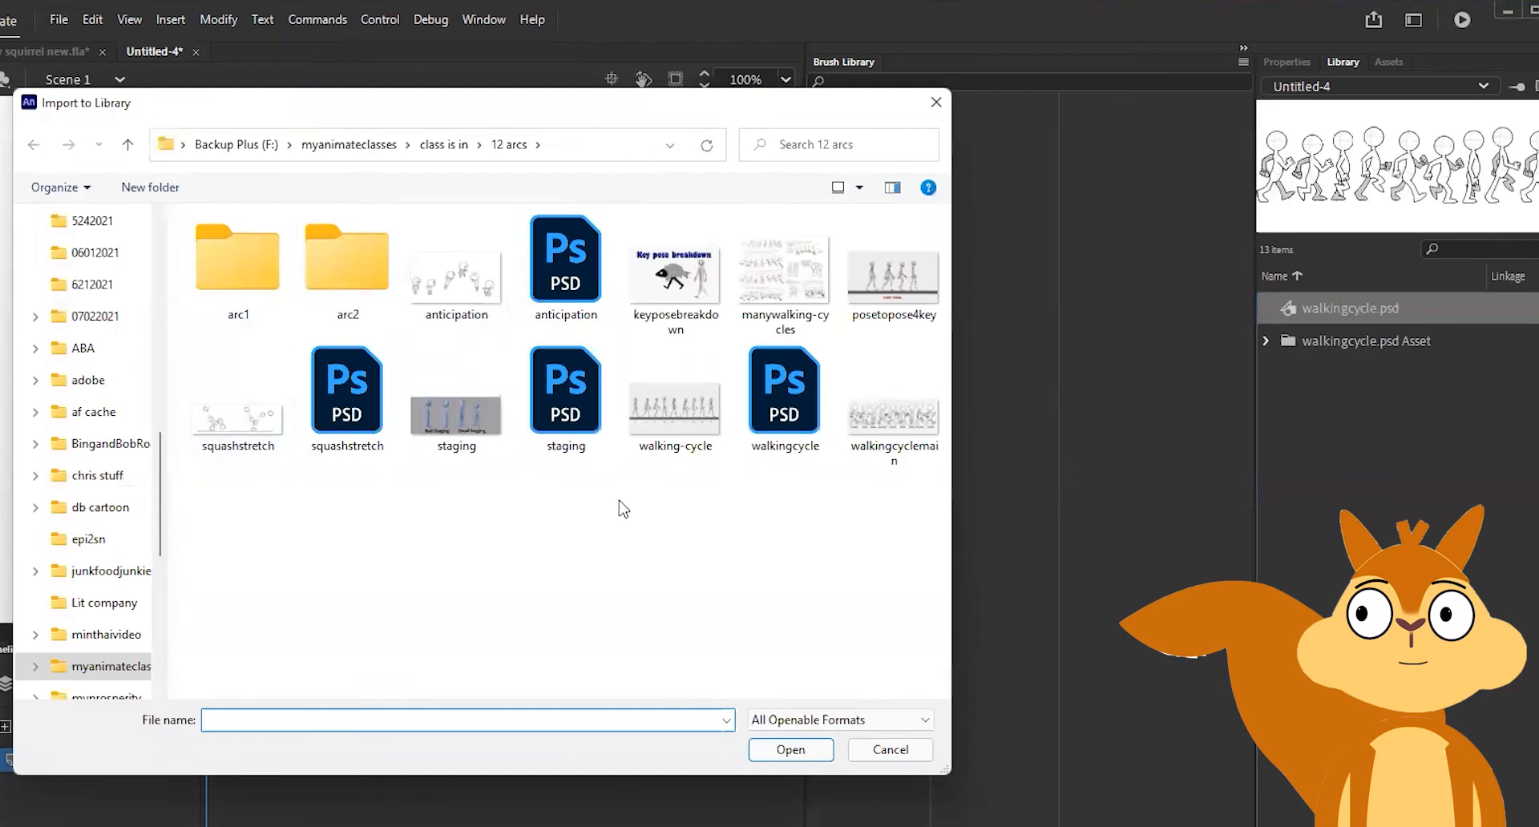
left_click(786, 393)
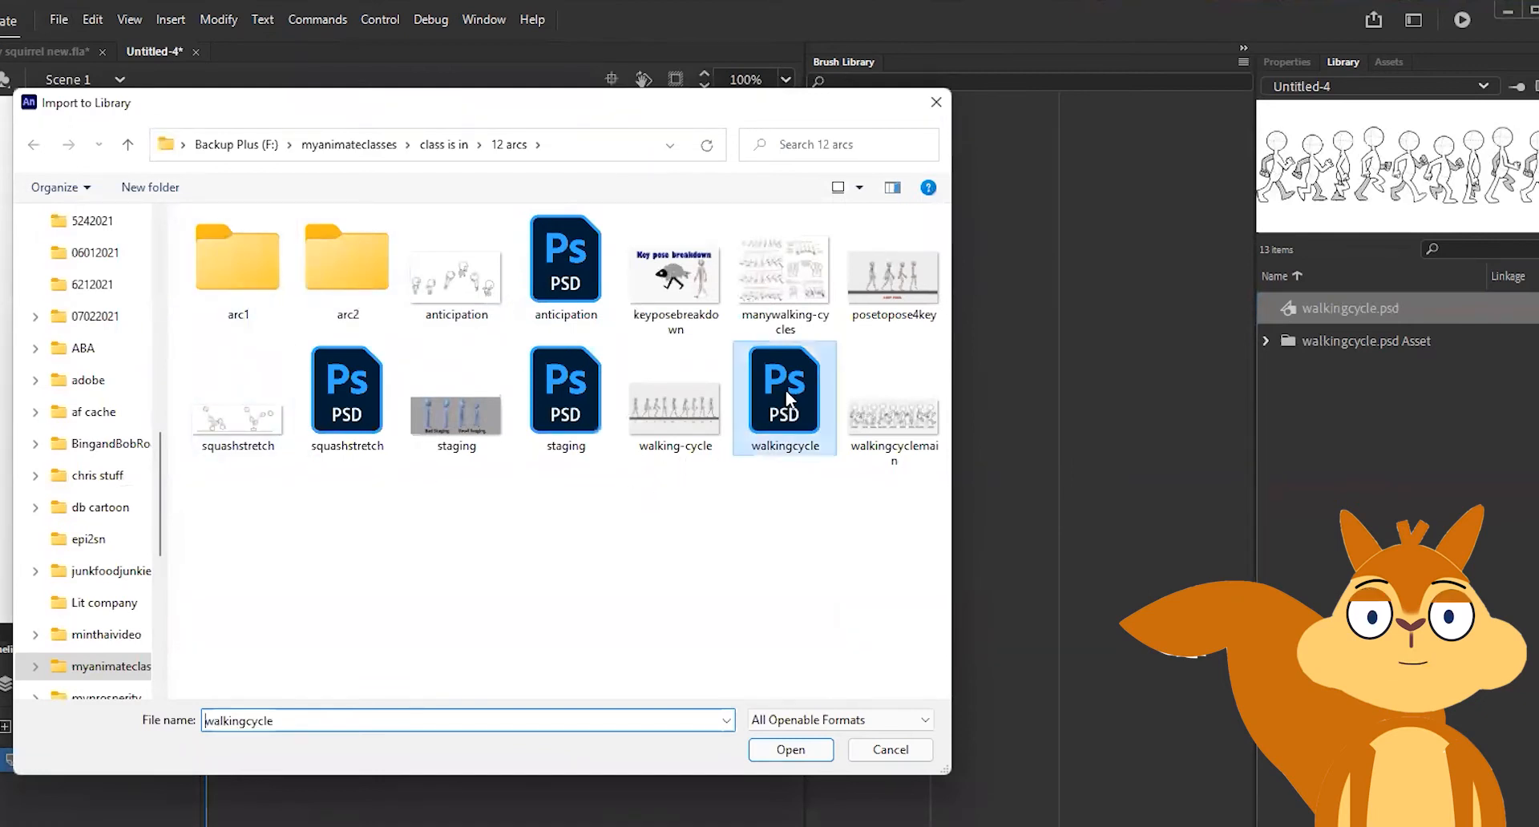
left_click(800, 750)
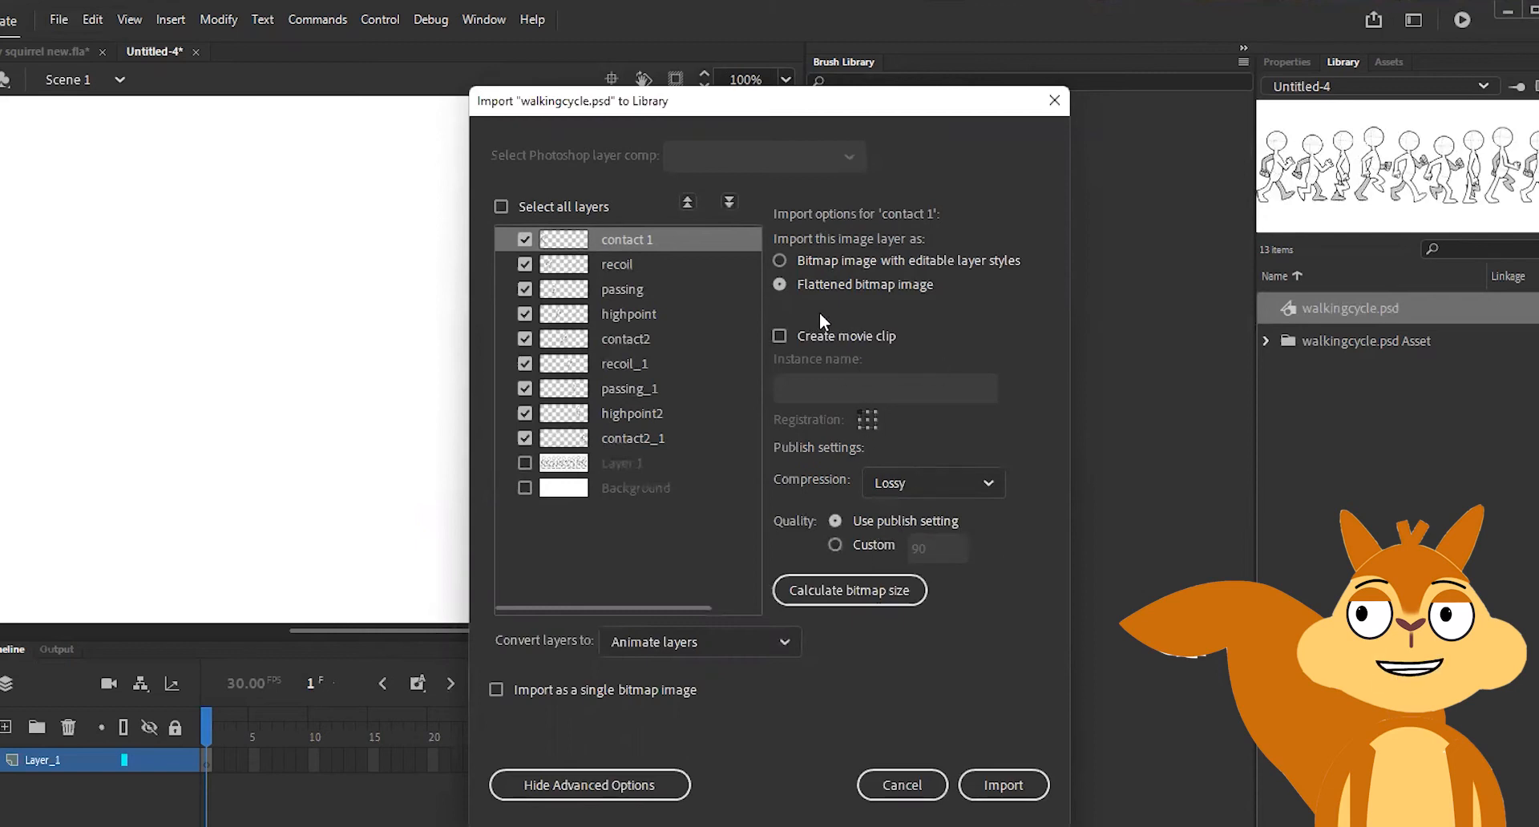
left_click(783, 257)
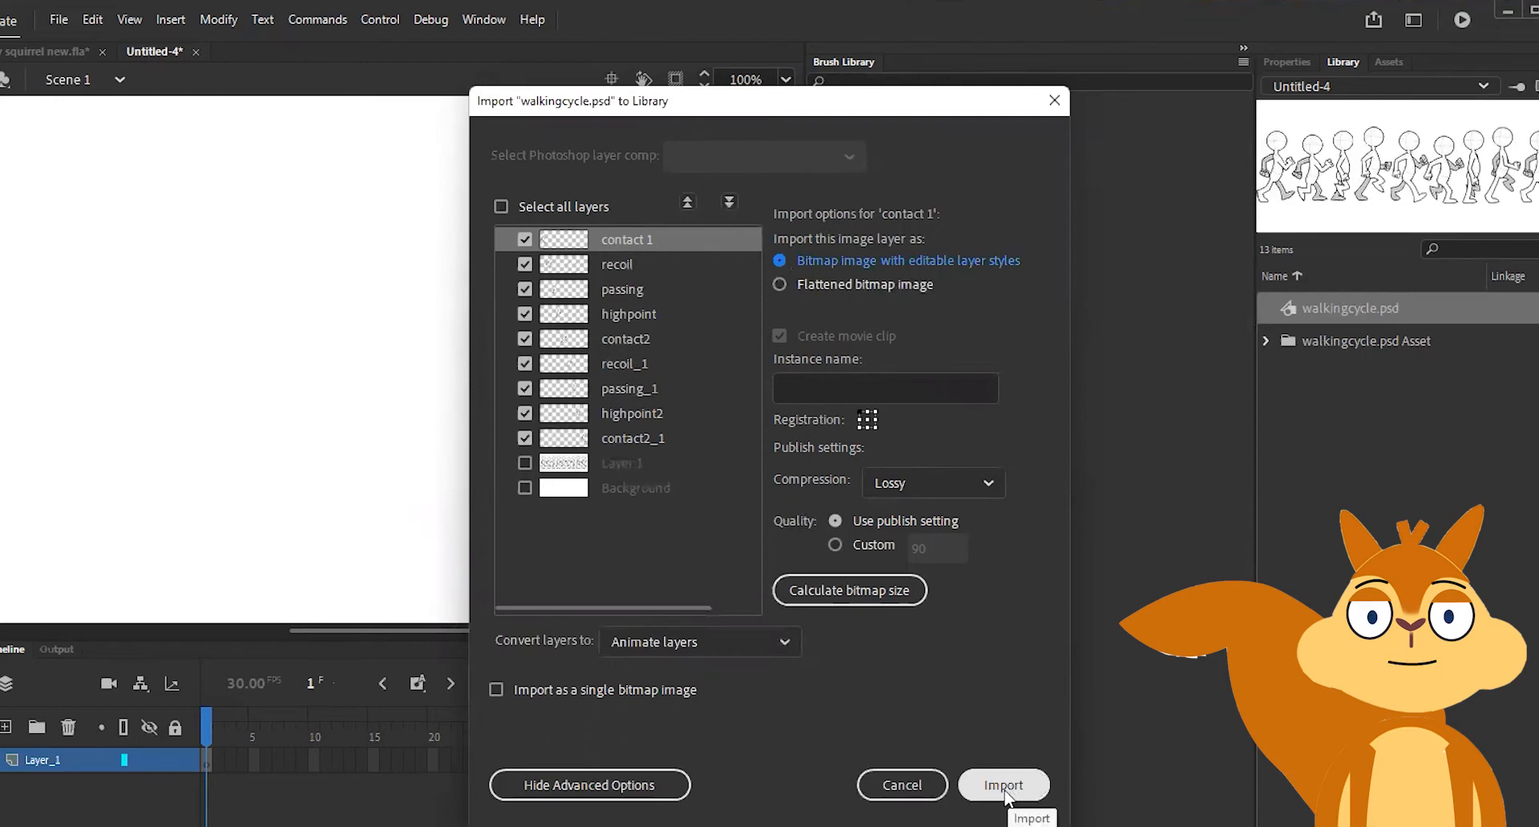
left_click(902, 785)
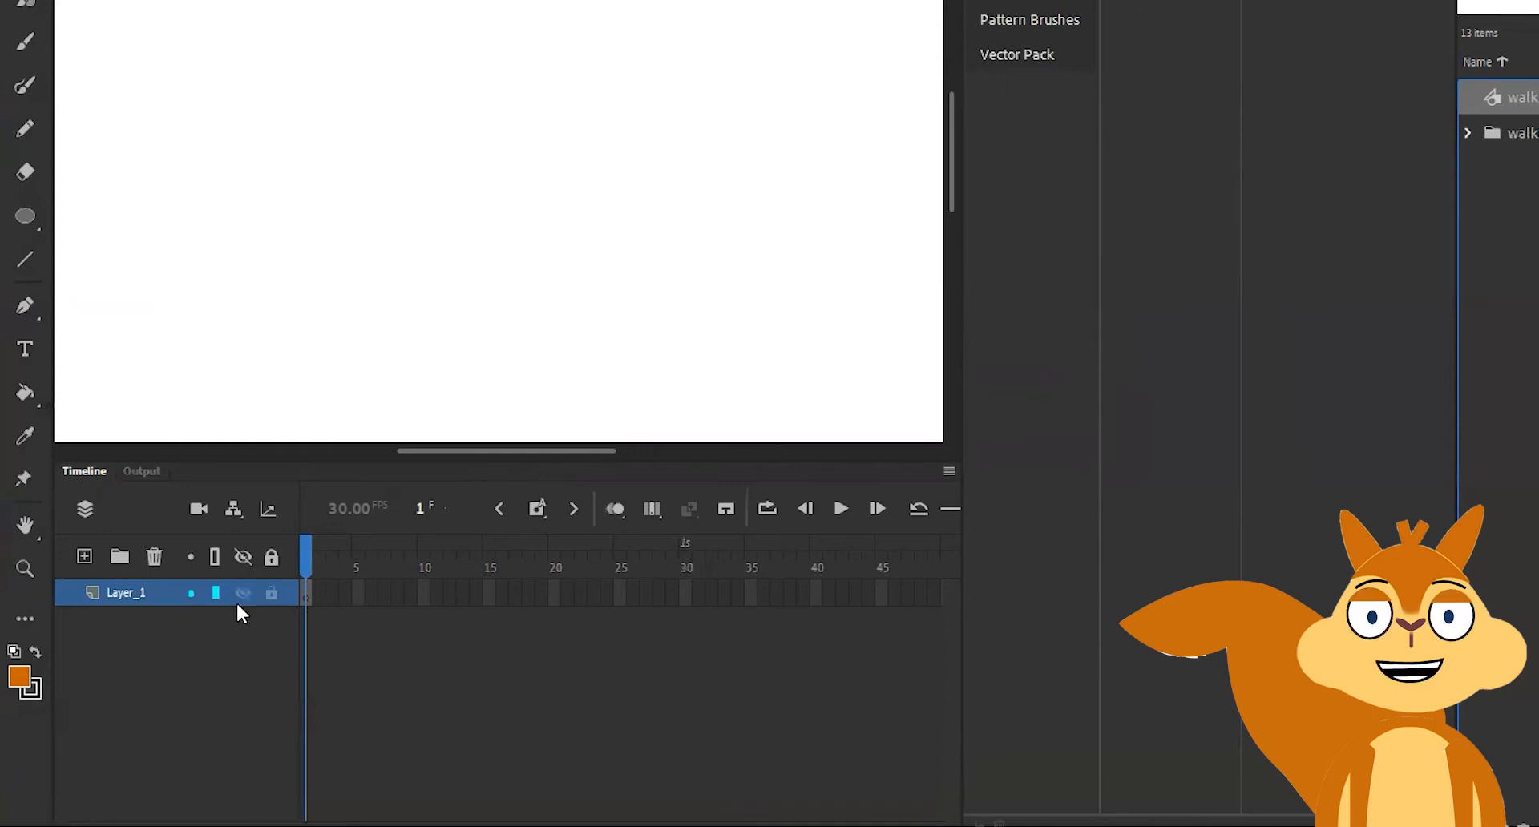
Rename Layer_1 to "walking cycle" and accept the automatic adjustment of its name
double_click(130, 593)
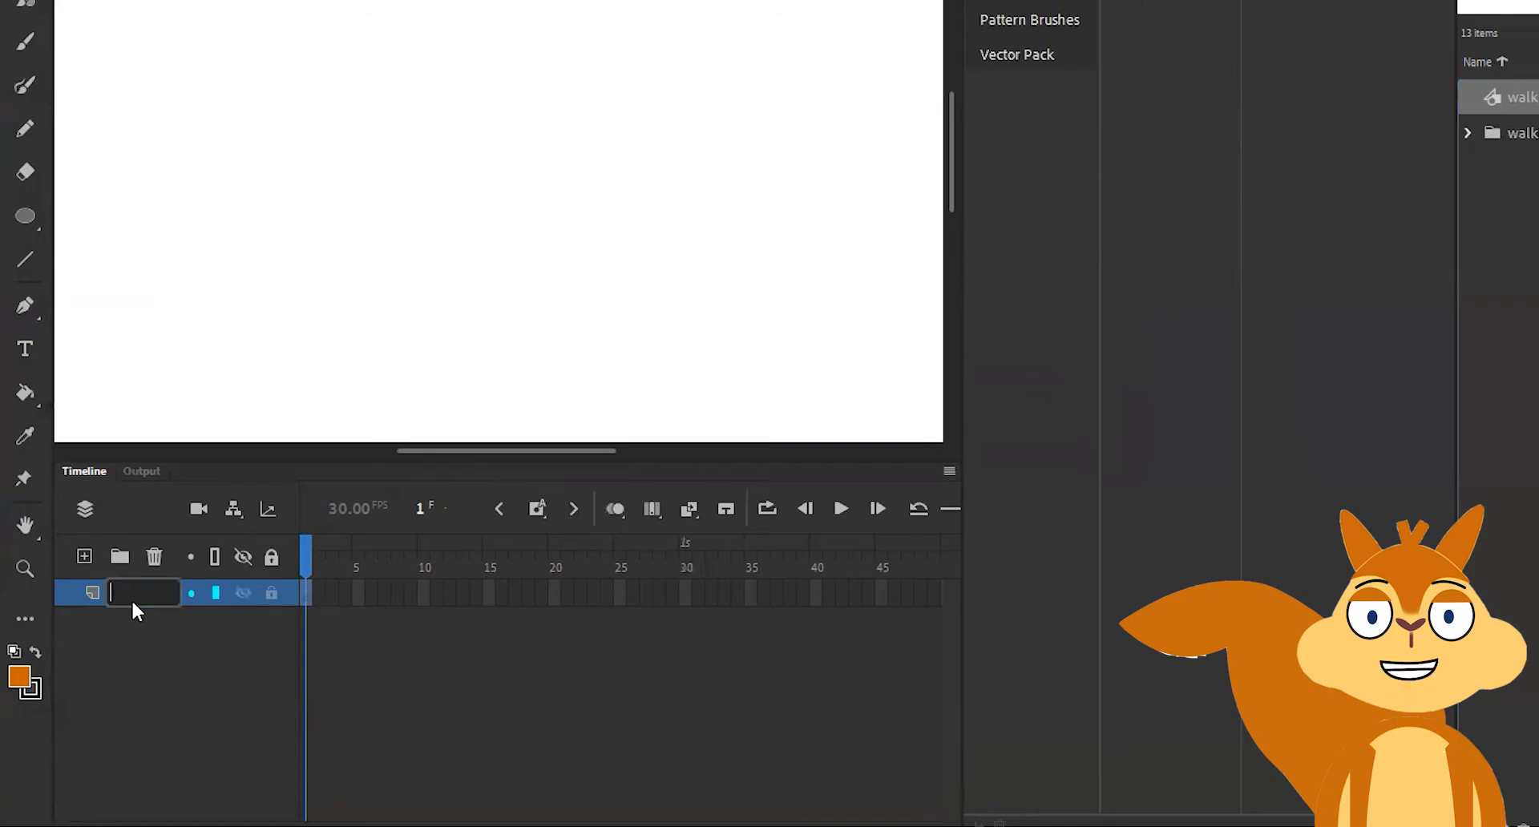
type("wa")
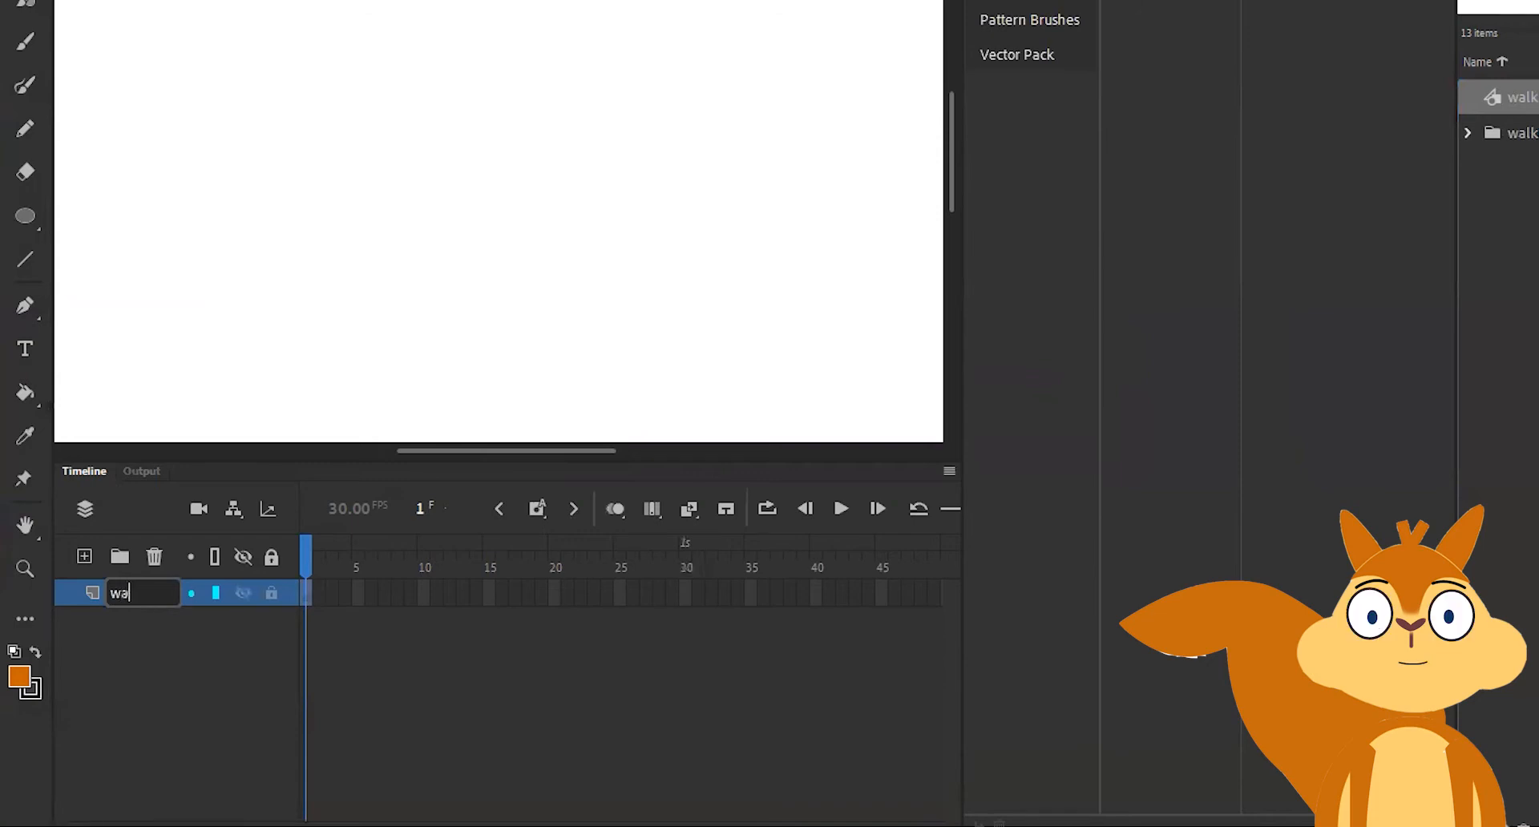
type("lking cycle")
key("Return")
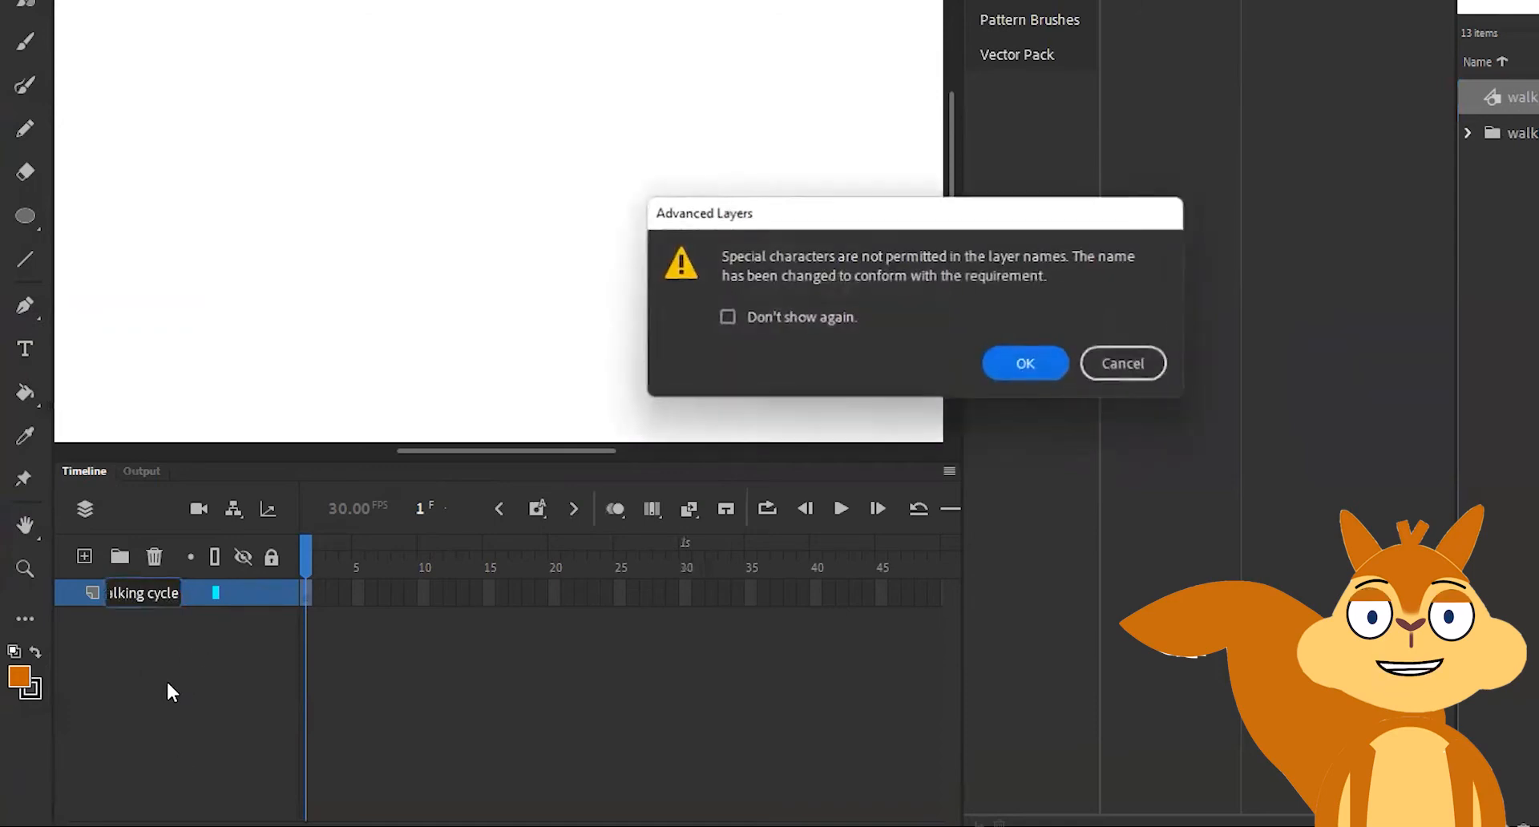
left_click(1033, 367)
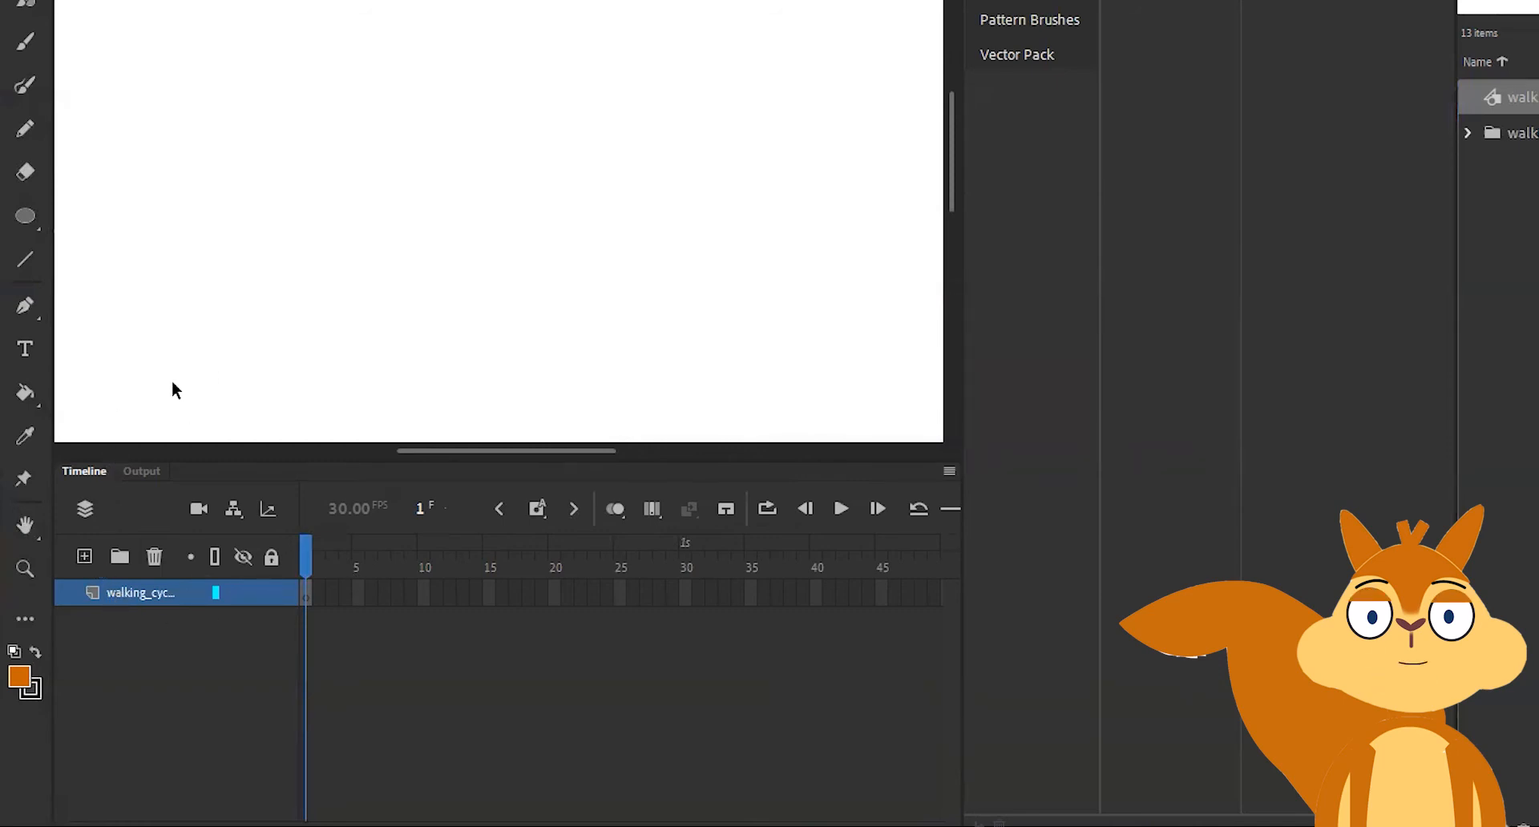
Add a layer named "guide" above the walking cycle layer and turn it into a guide layer
left_click(86, 560)
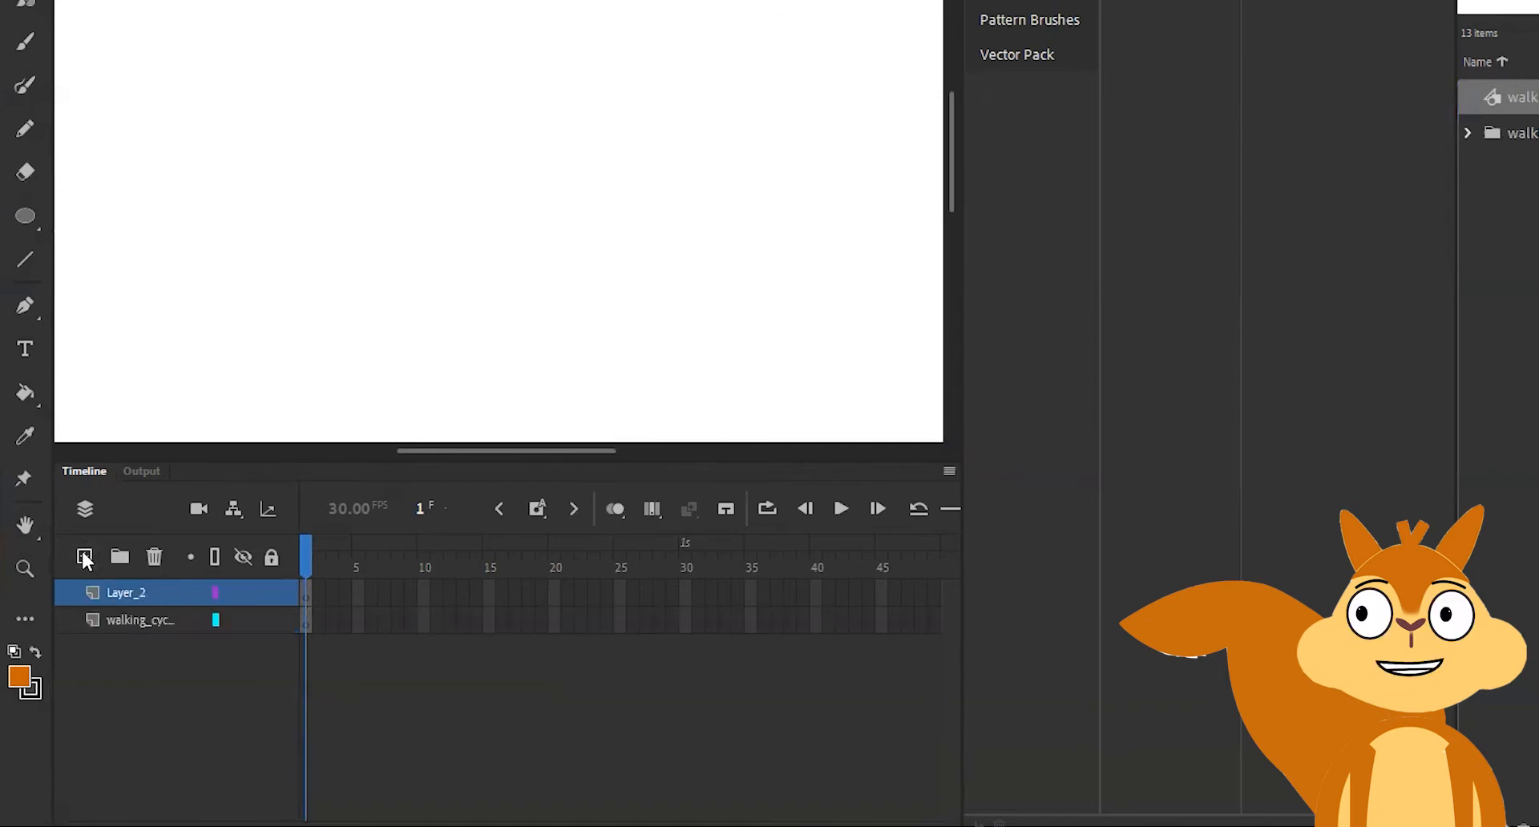
double_click(129, 590)
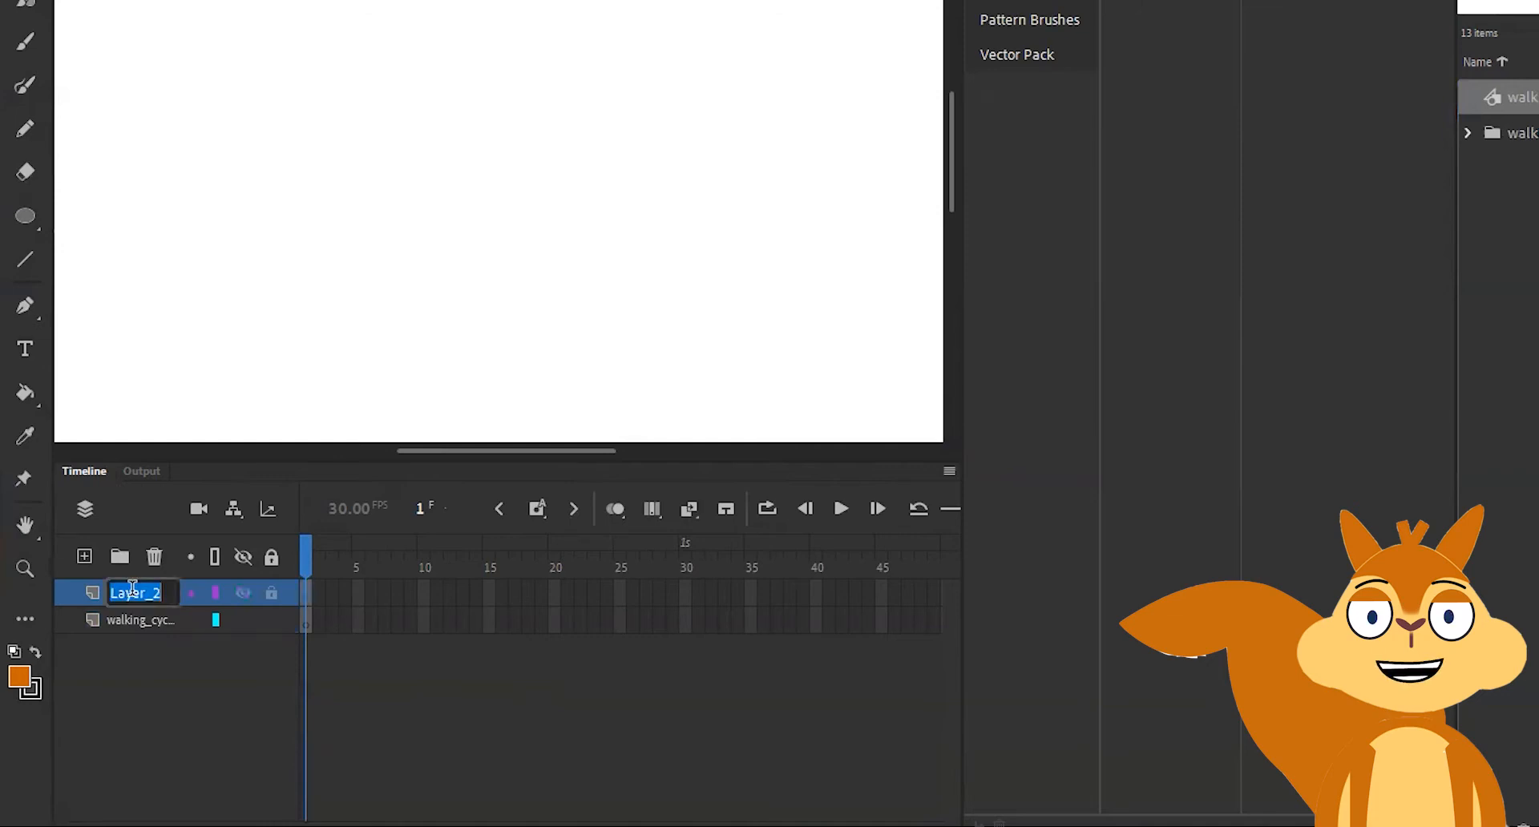
type("guide")
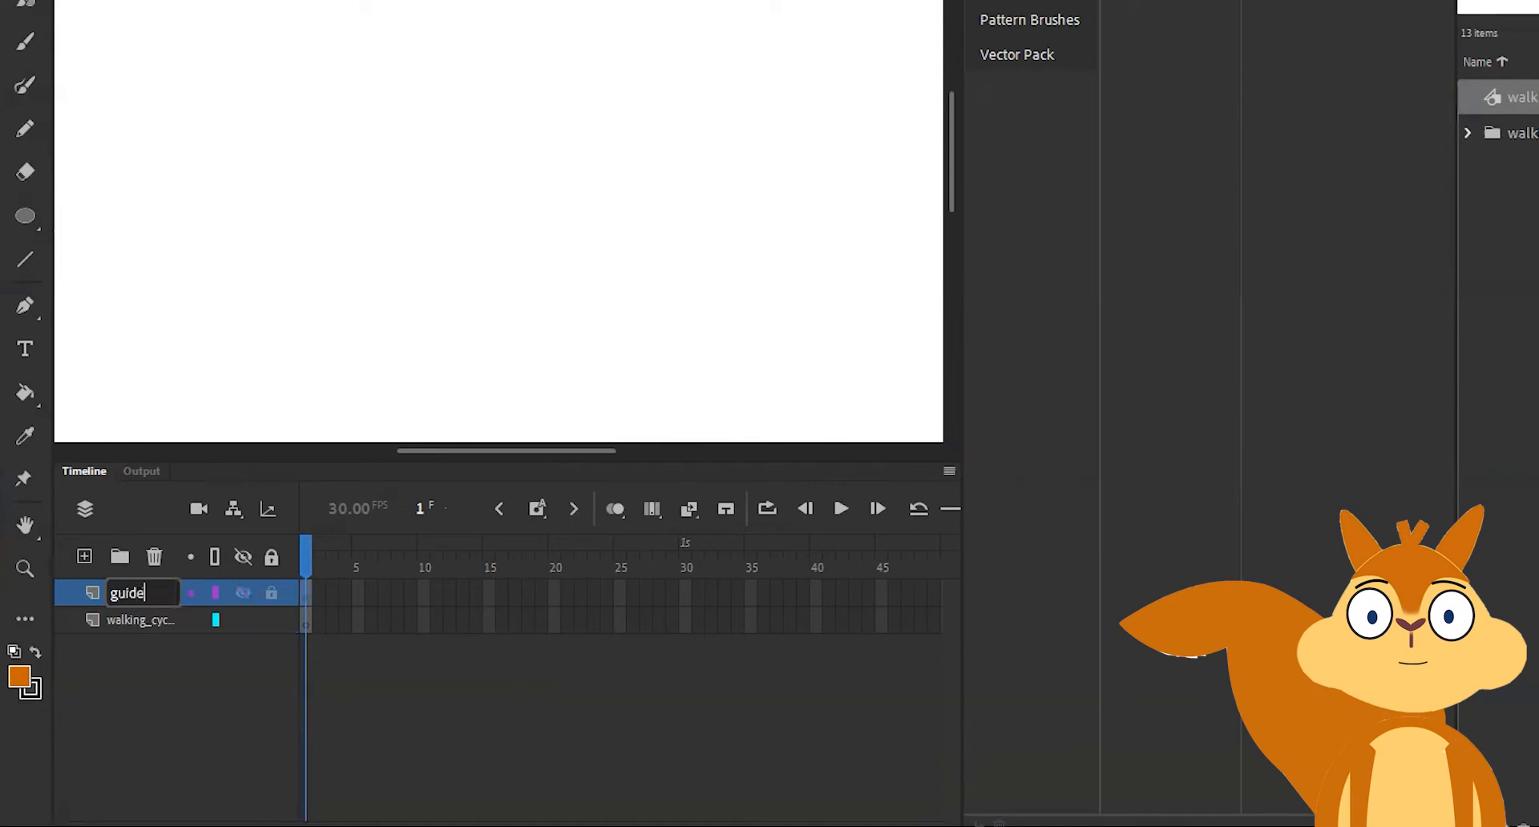
left_click(229, 659)
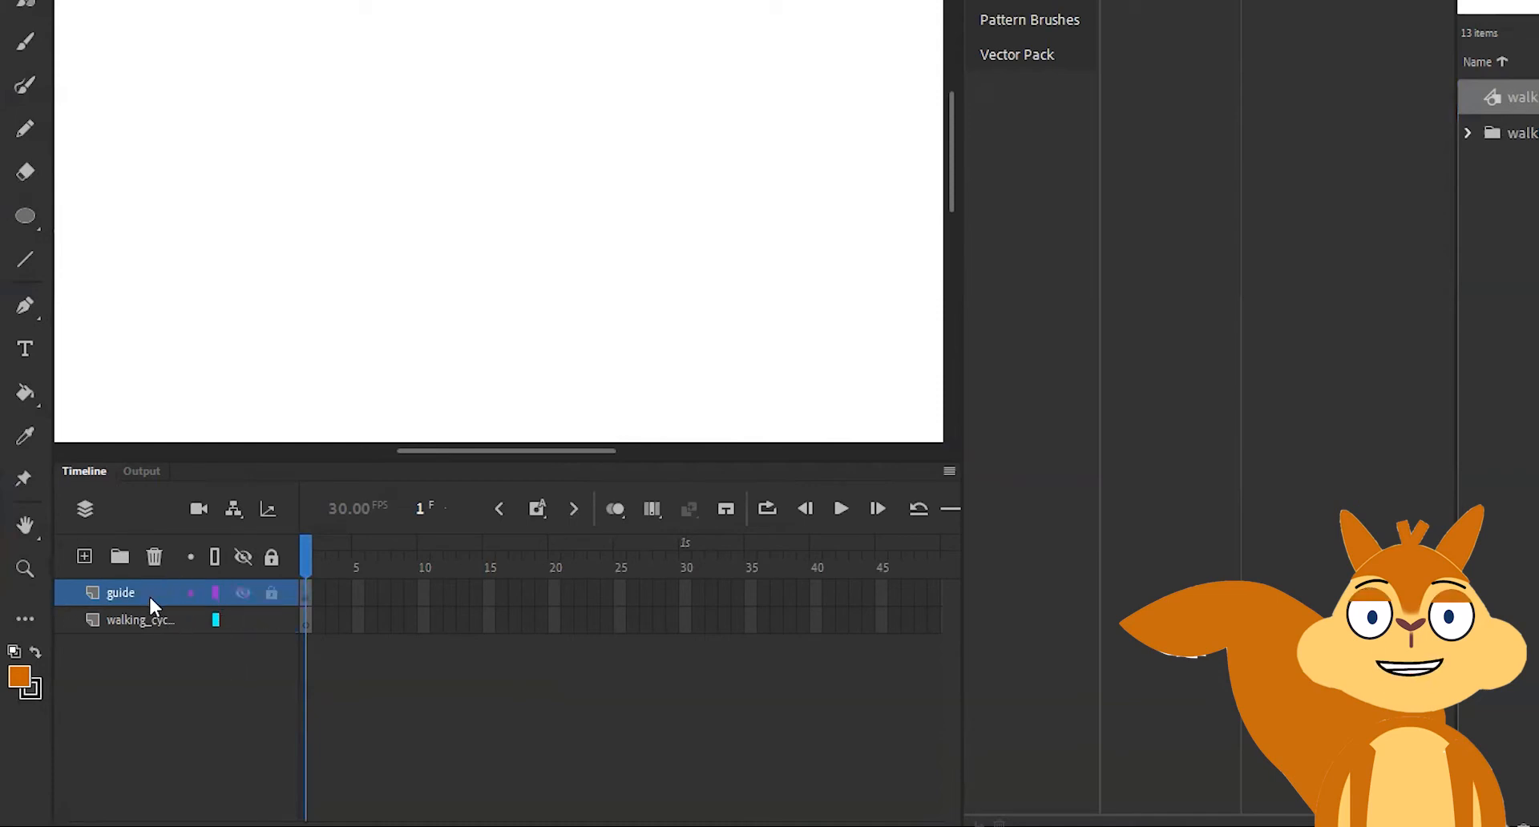
right_click(151, 593)
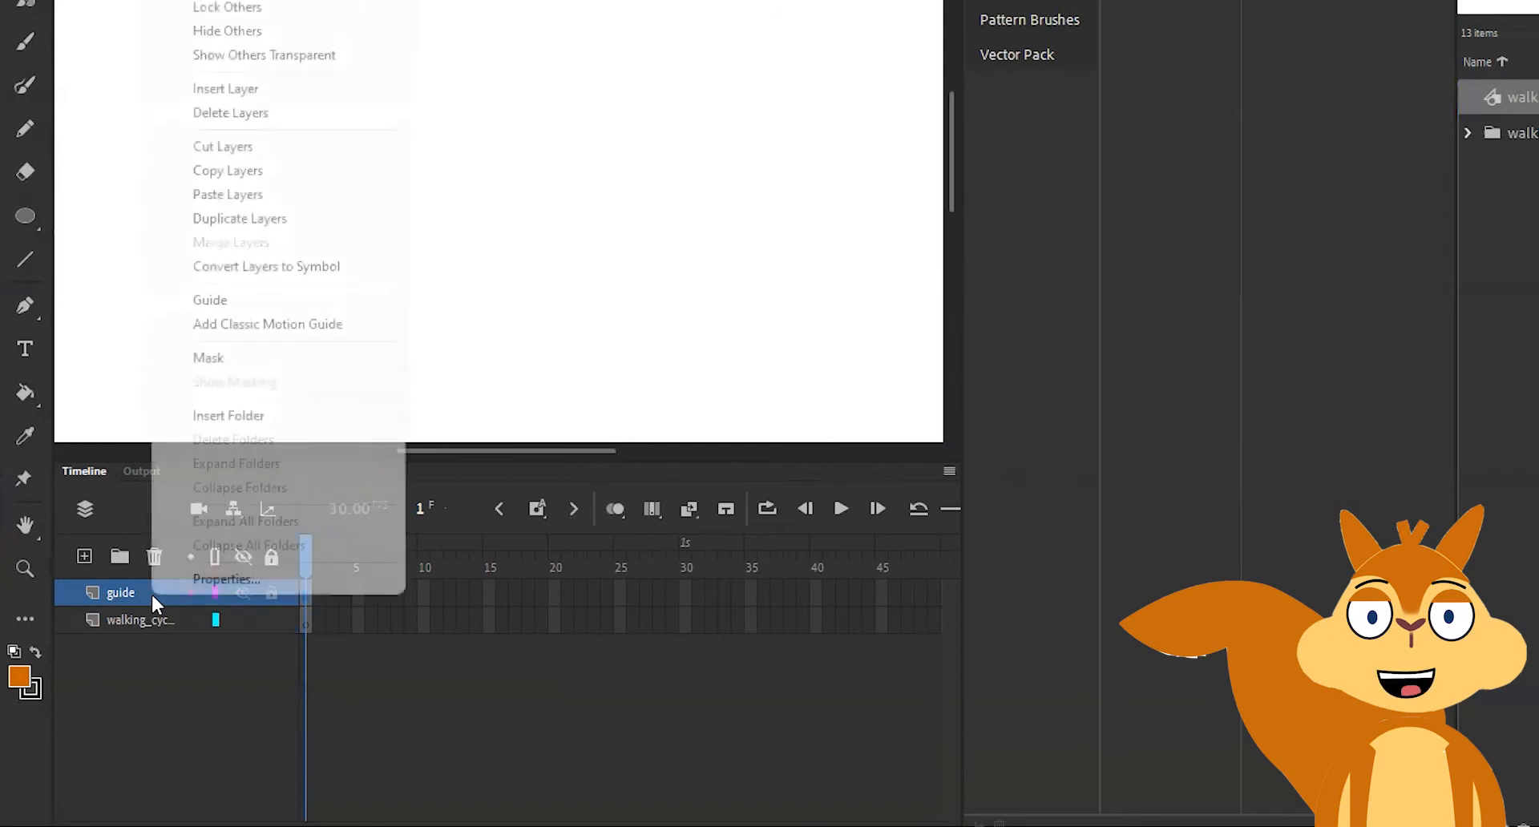
left_click(237, 307)
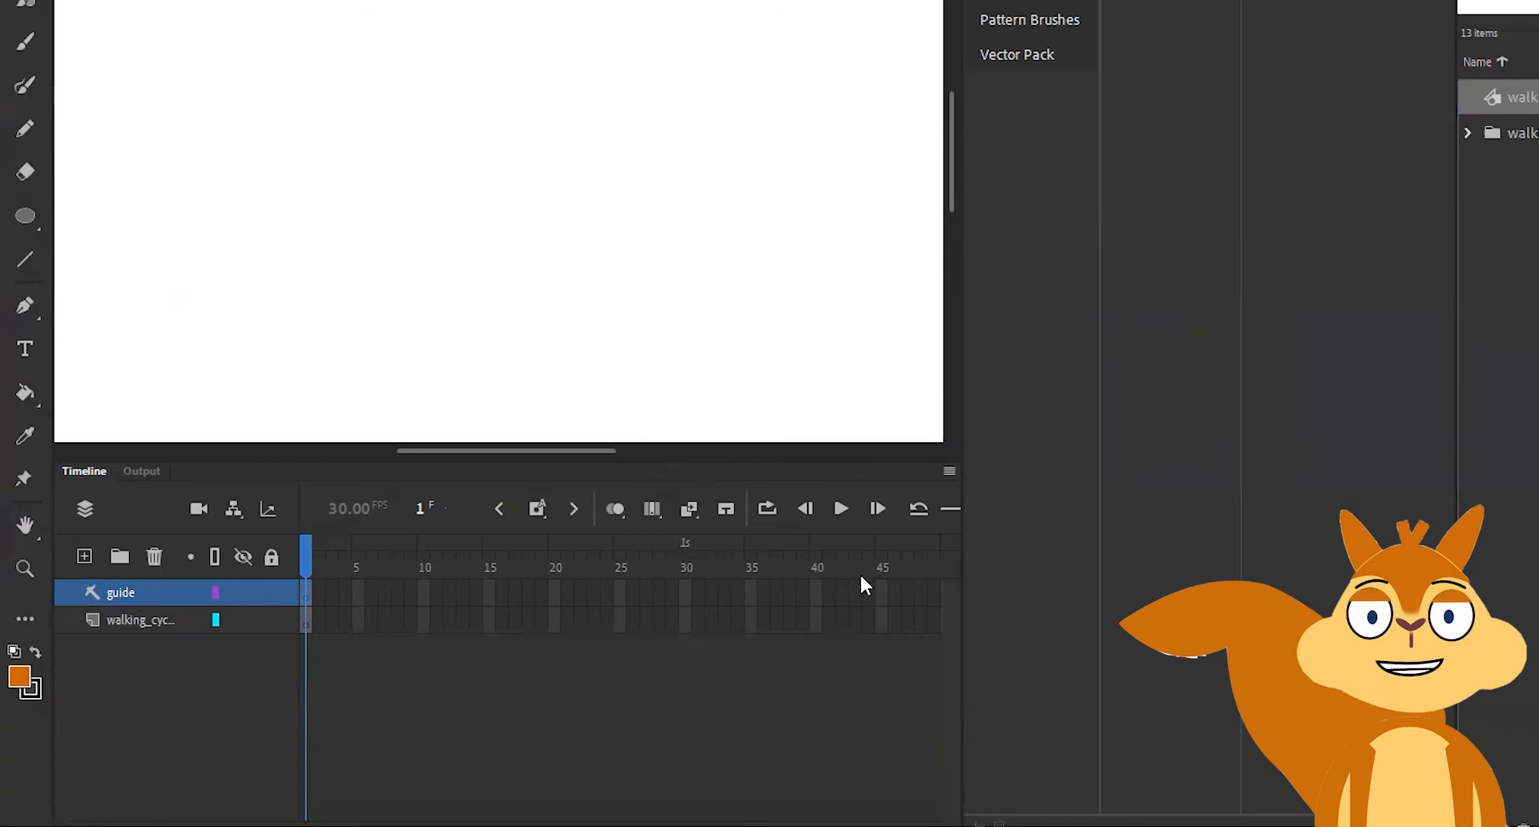
Insert a blank keyframe at frame 49 of the guide layer
left_click(935, 593)
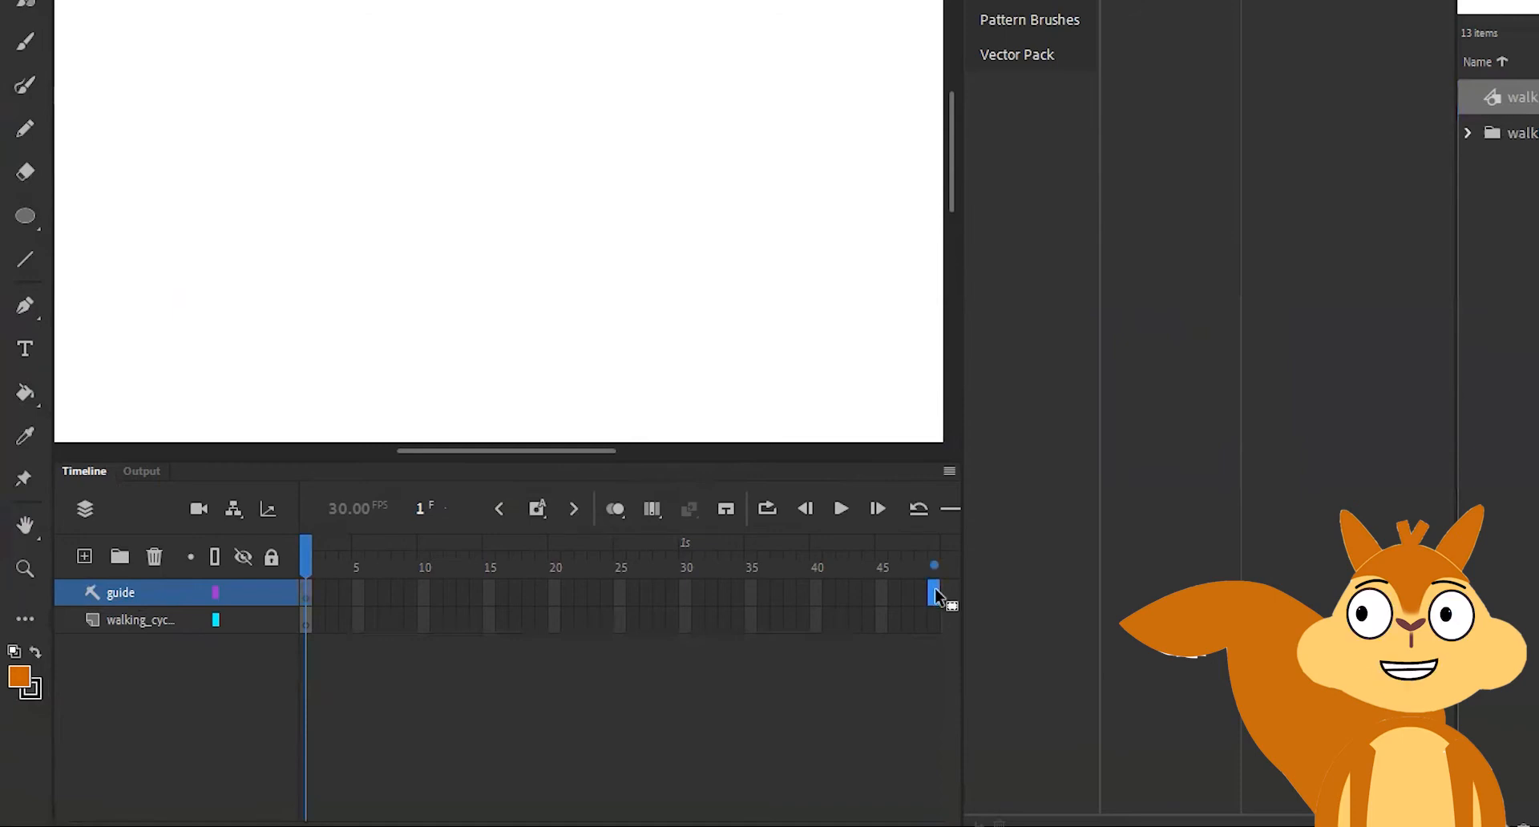
right_click(936, 595)
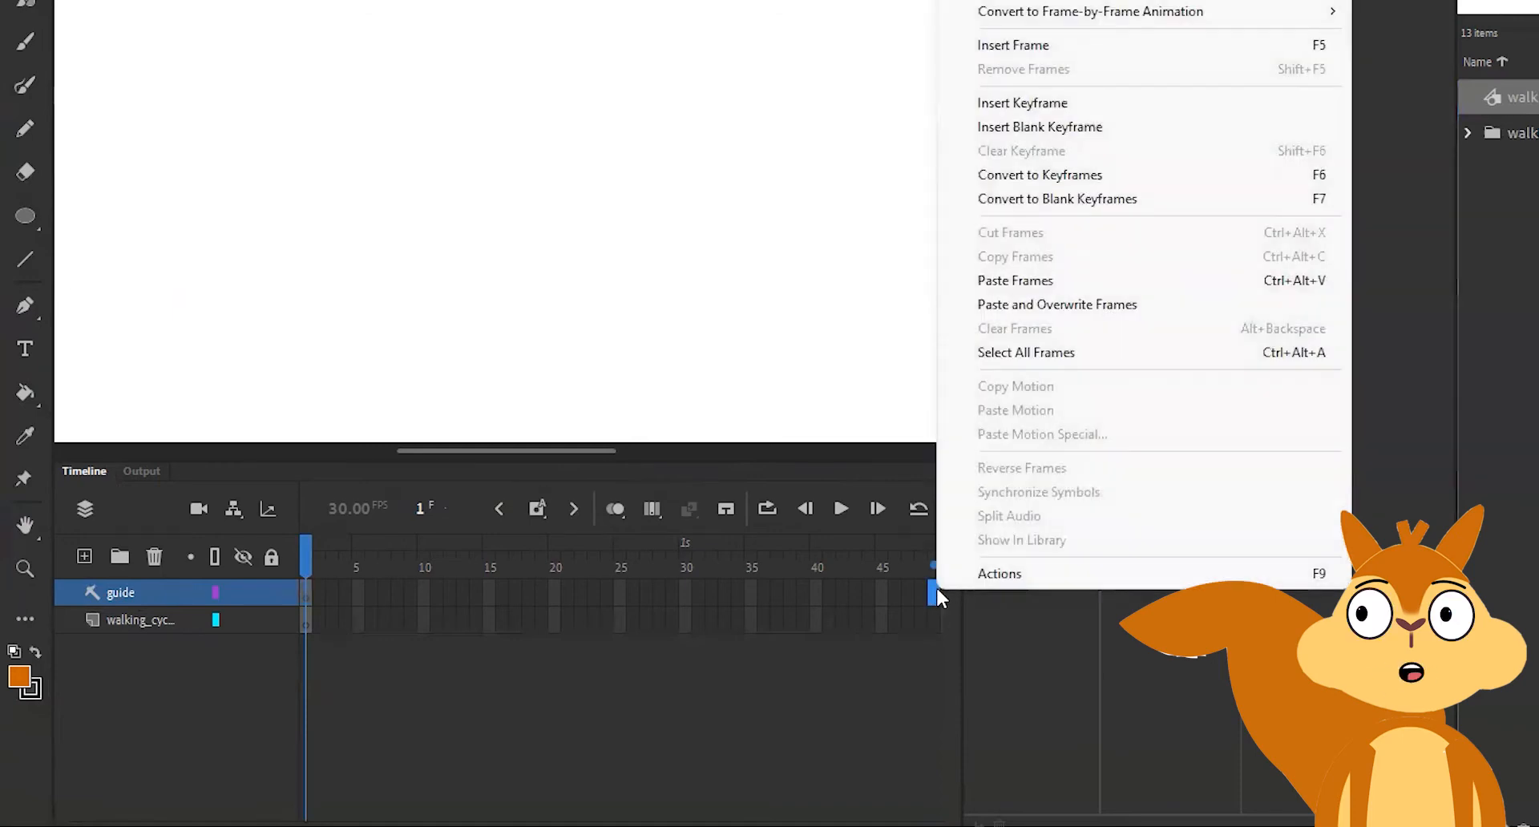
left_click(1058, 128)
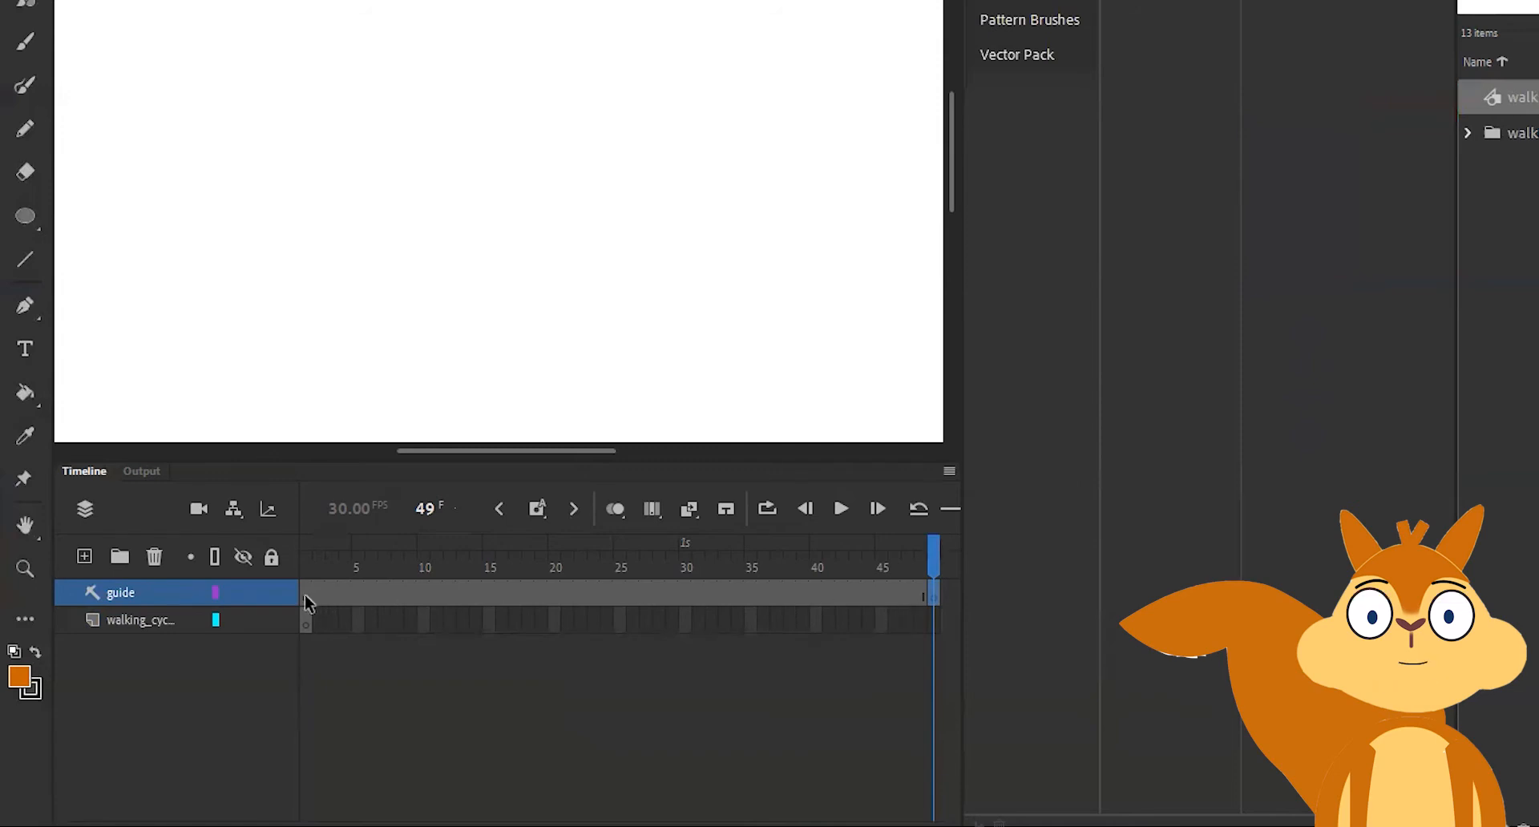
Draw a red horizontal ground line across the lower part of the stage on frame 1 of the guide layer
left_click_drag(930, 545, 305, 591)
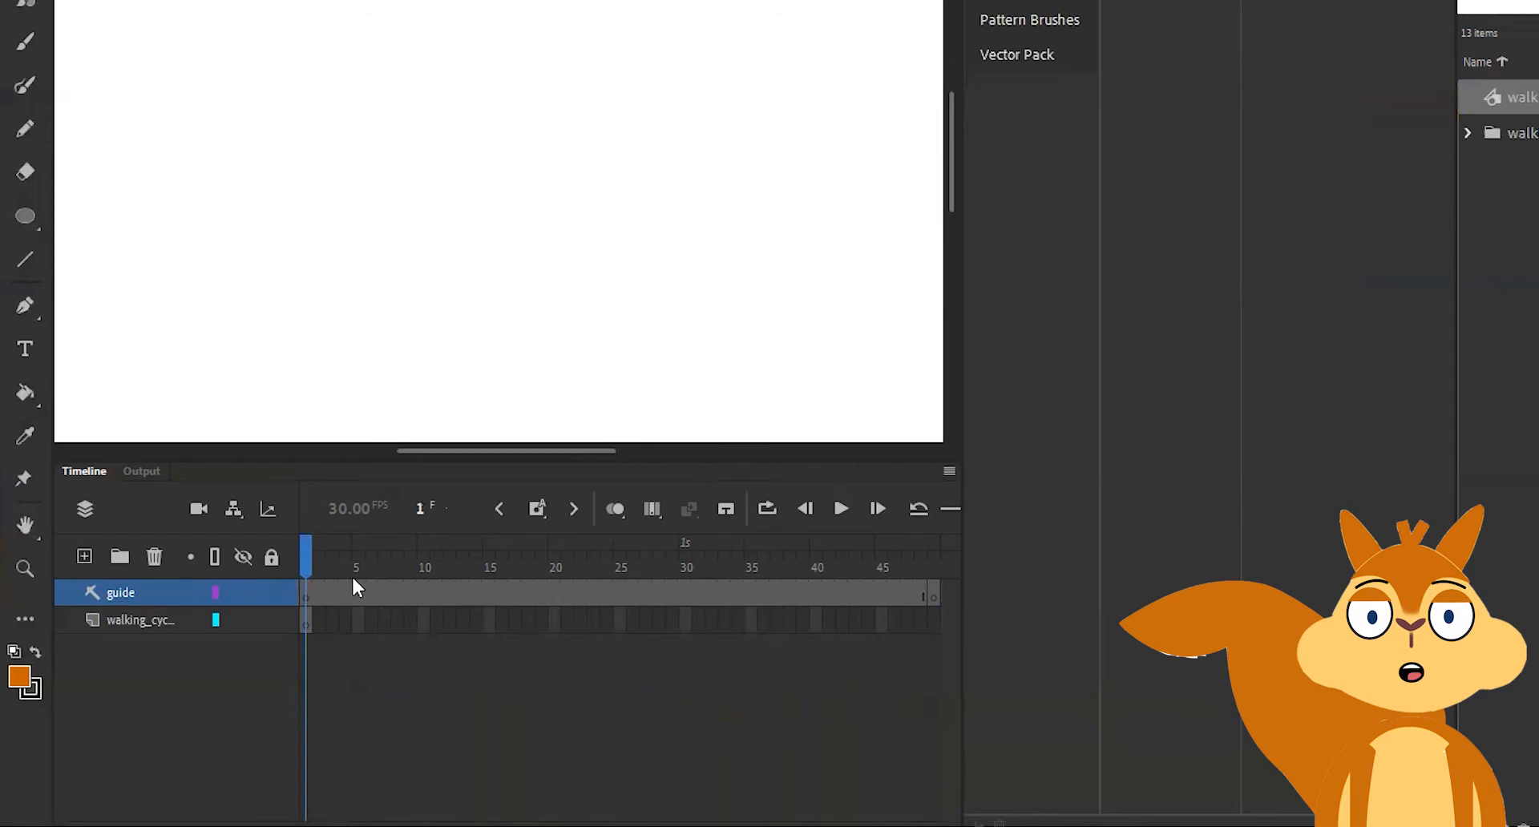
left_click(23, 261)
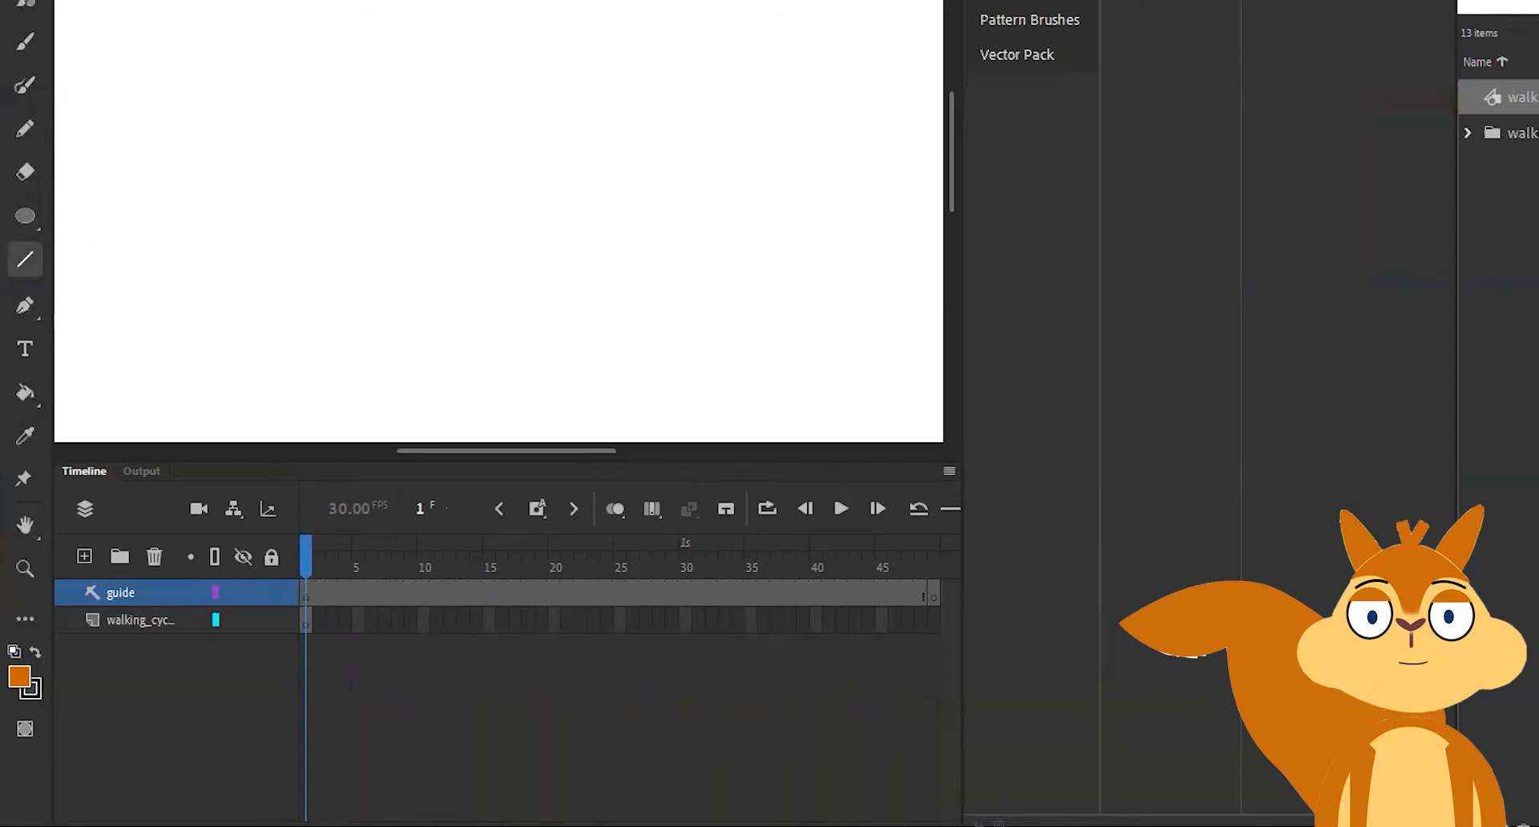
key("ctrl+F3")
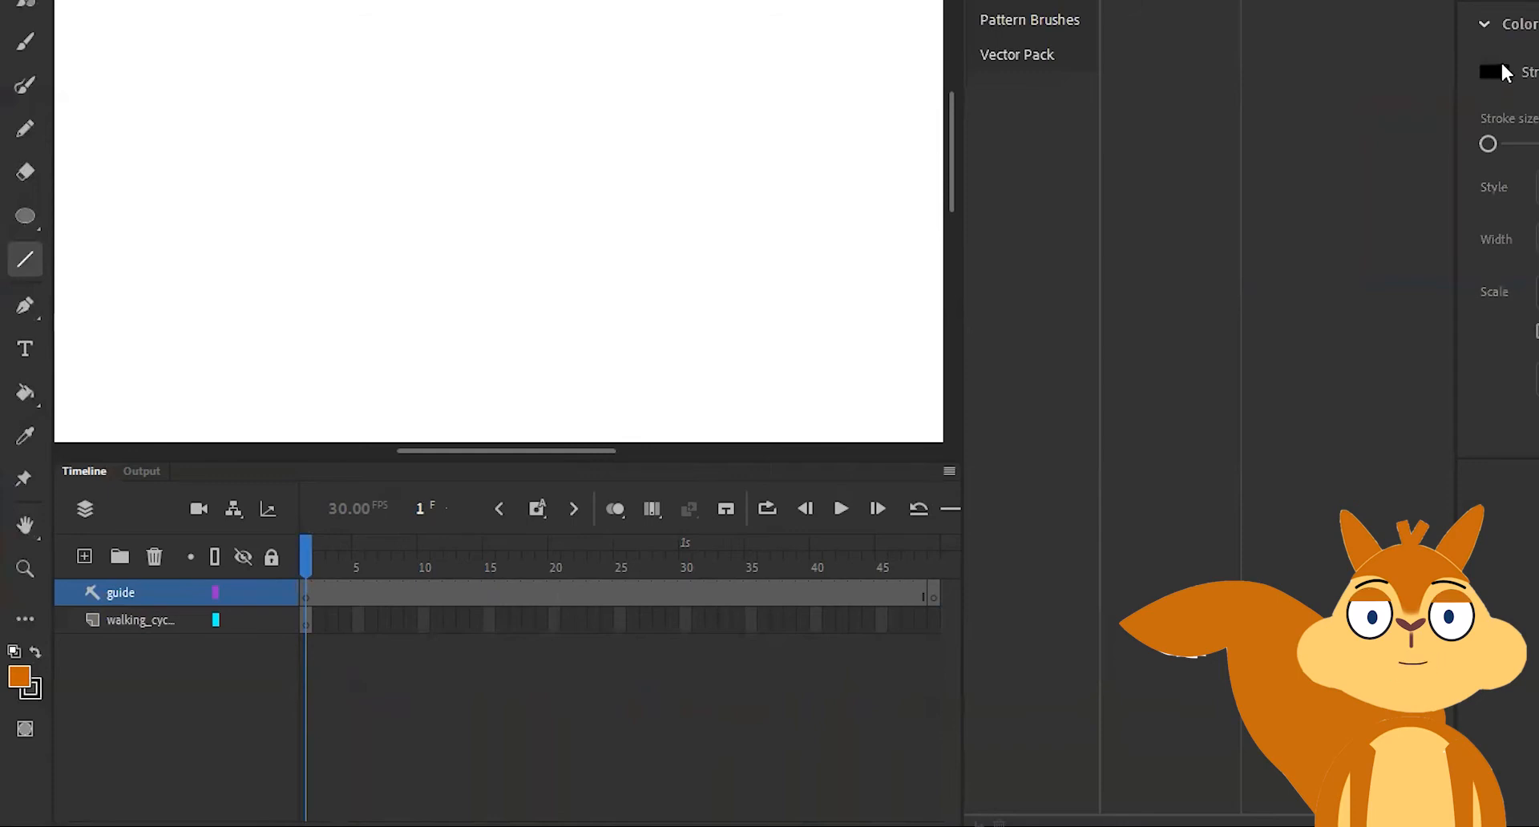
left_click(1496, 70)
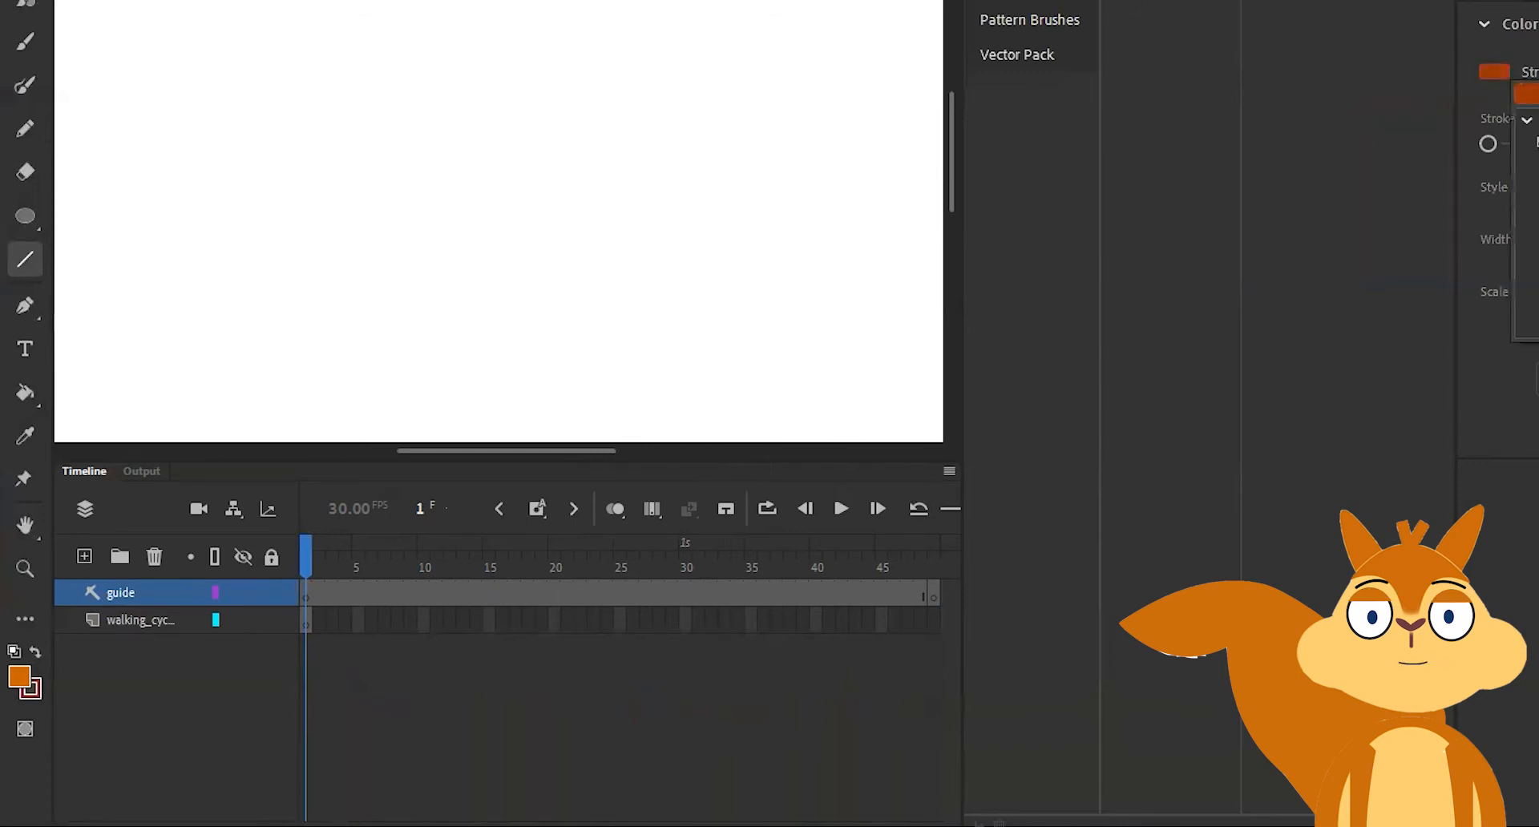
left_click(1530, 146)
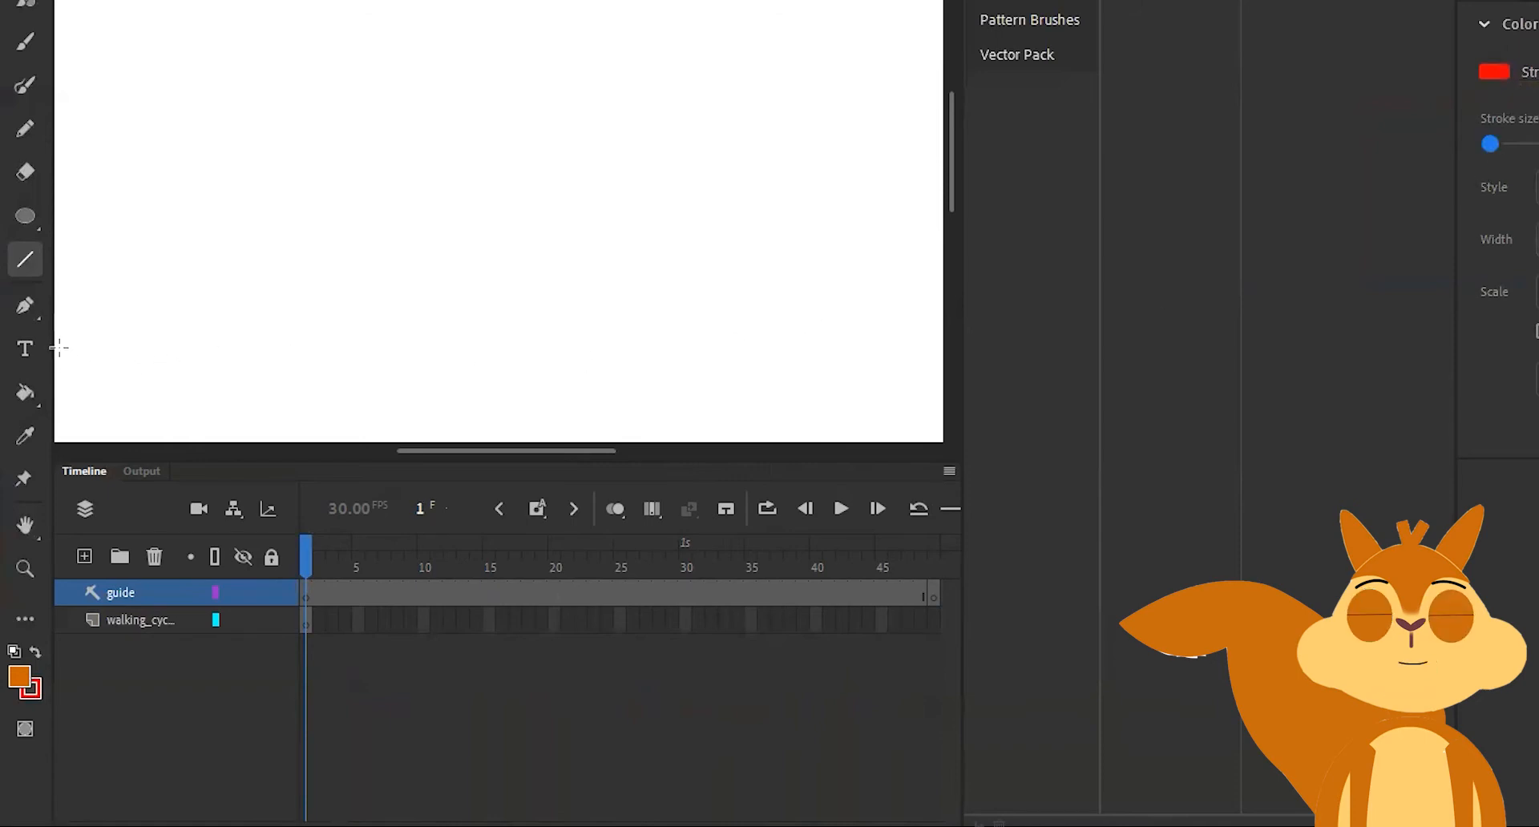
mouse_move(53, 348)
left_mouse_down()
mouse_move(601, 337)
mouse_move(943, 350)
left_mouse_up()
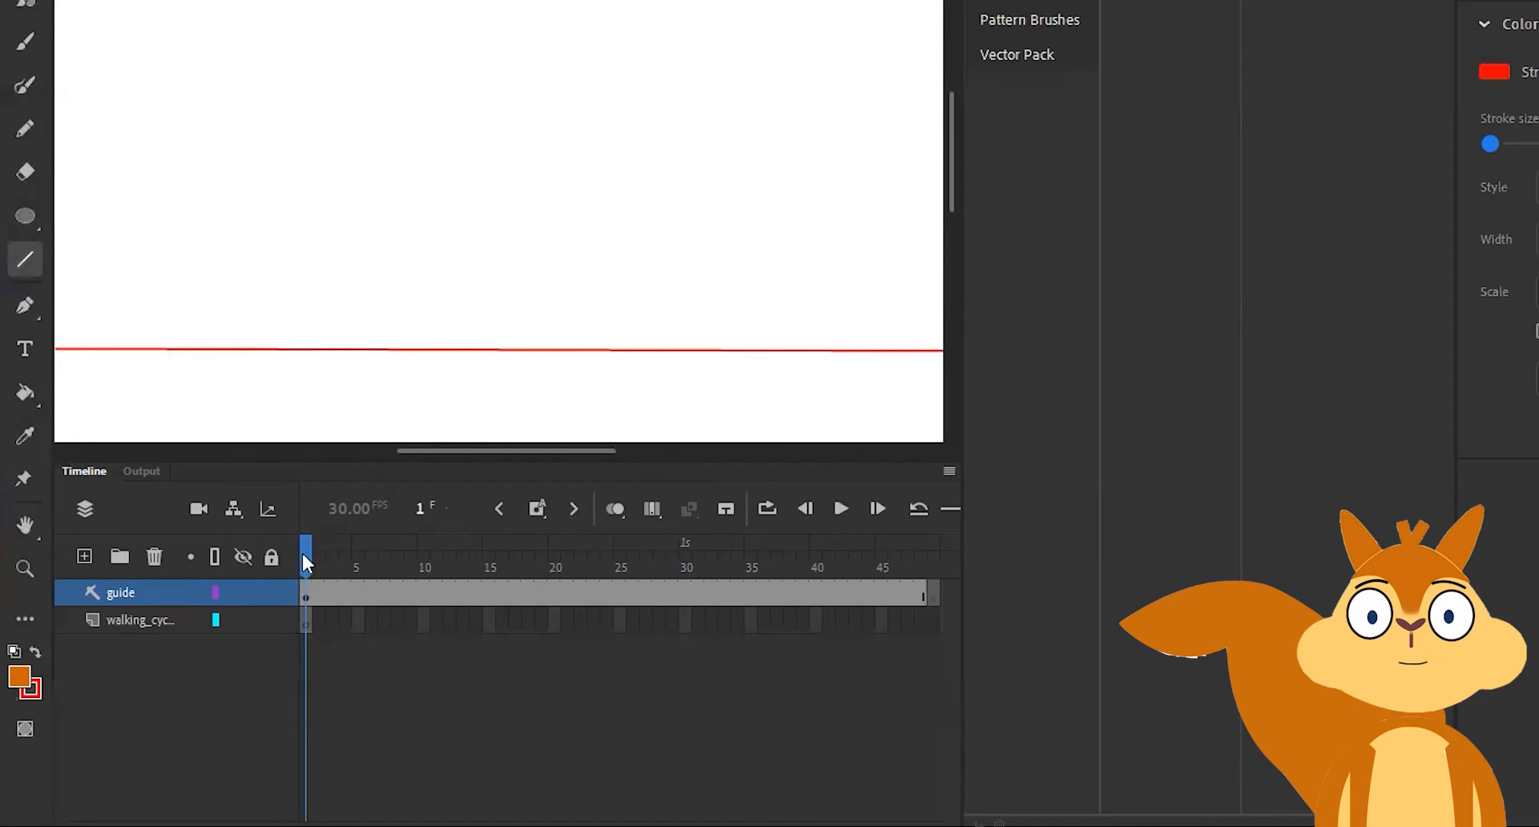
Scrub the timeline from frame 1 to frame 49 and back to check how long the ground line is shown
left_click_drag(307, 554, 937, 573)
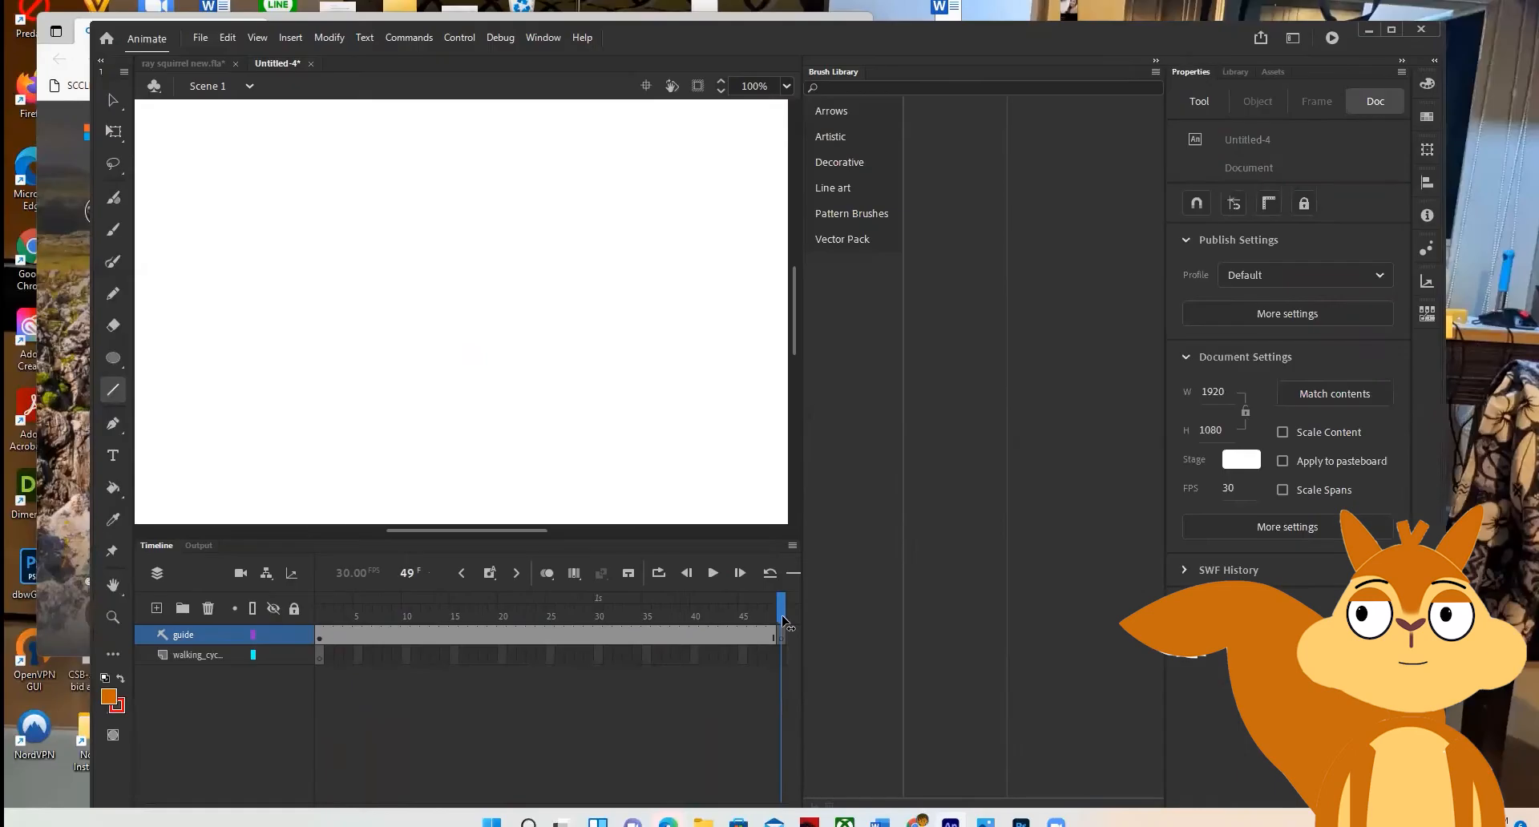
left_click_drag(782, 623, 780, 625)
left_click_drag(780, 626, 322, 644)
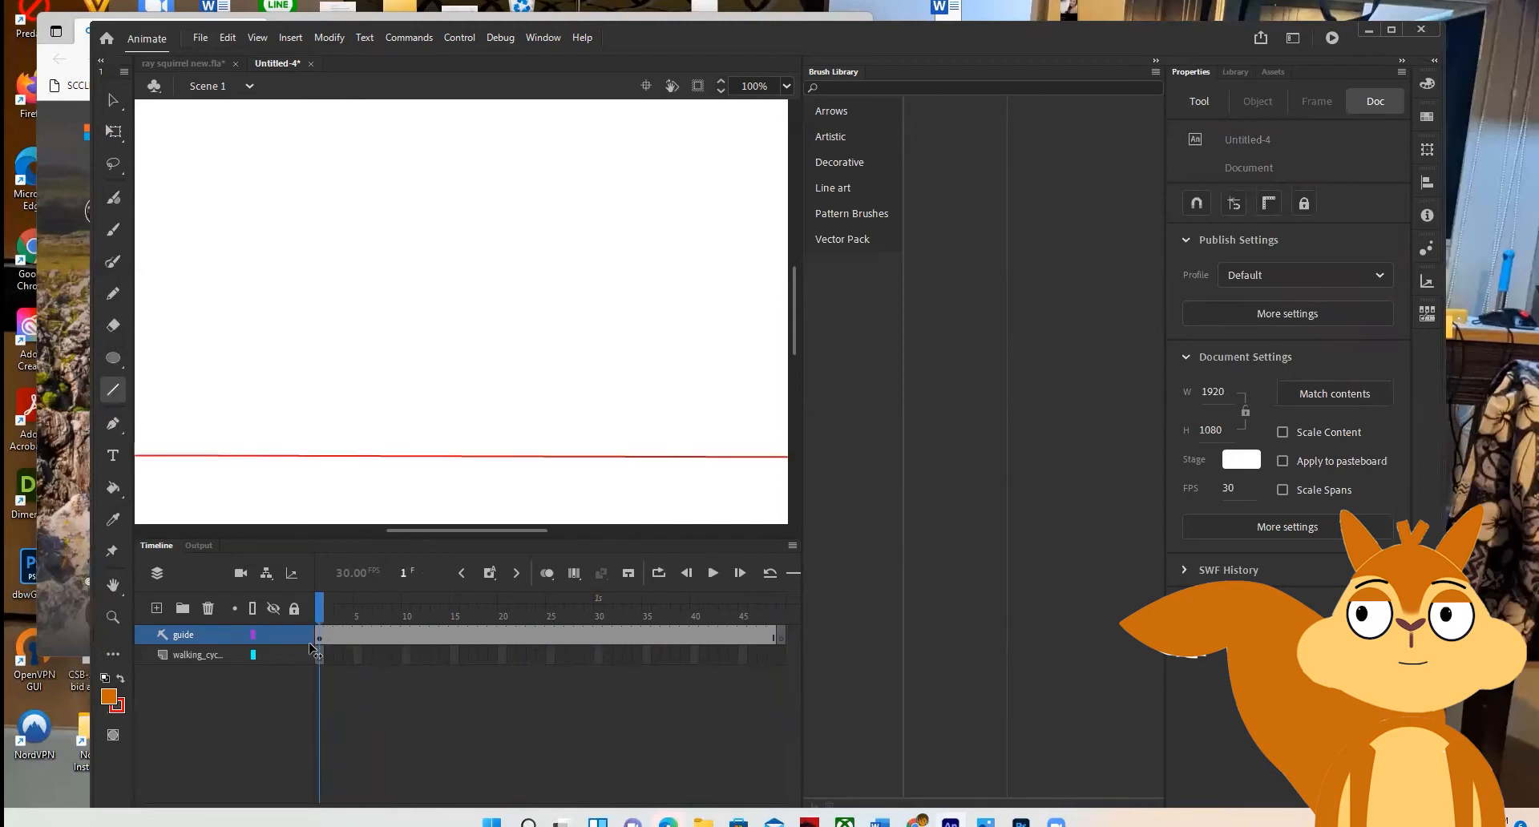
Select the walking cycle layer and show the document's library, closing the browser window behind the workspace
left_click(194, 656)
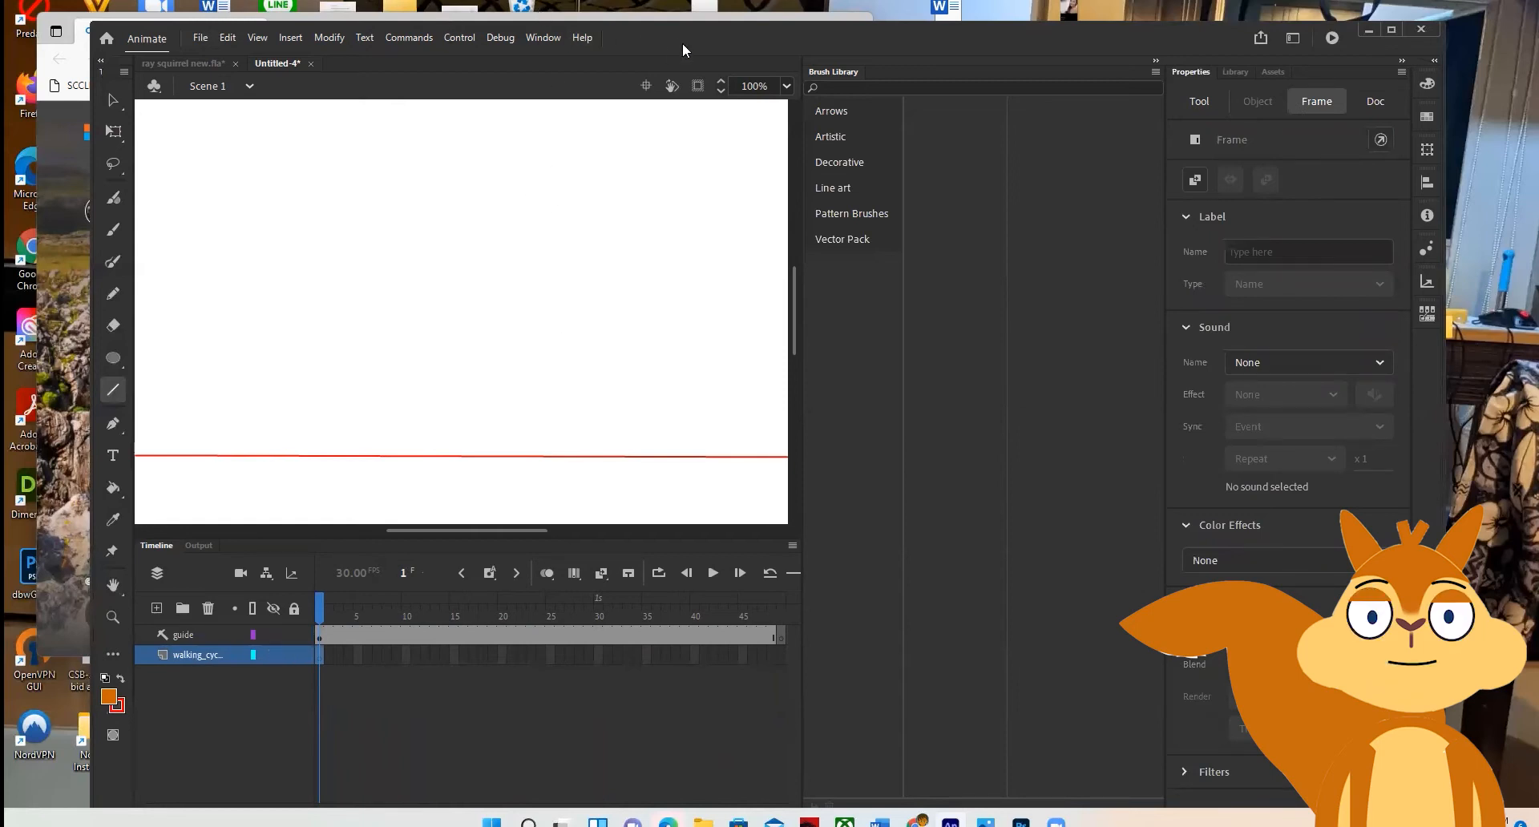
left_click_drag(690, 37, 715, 43)
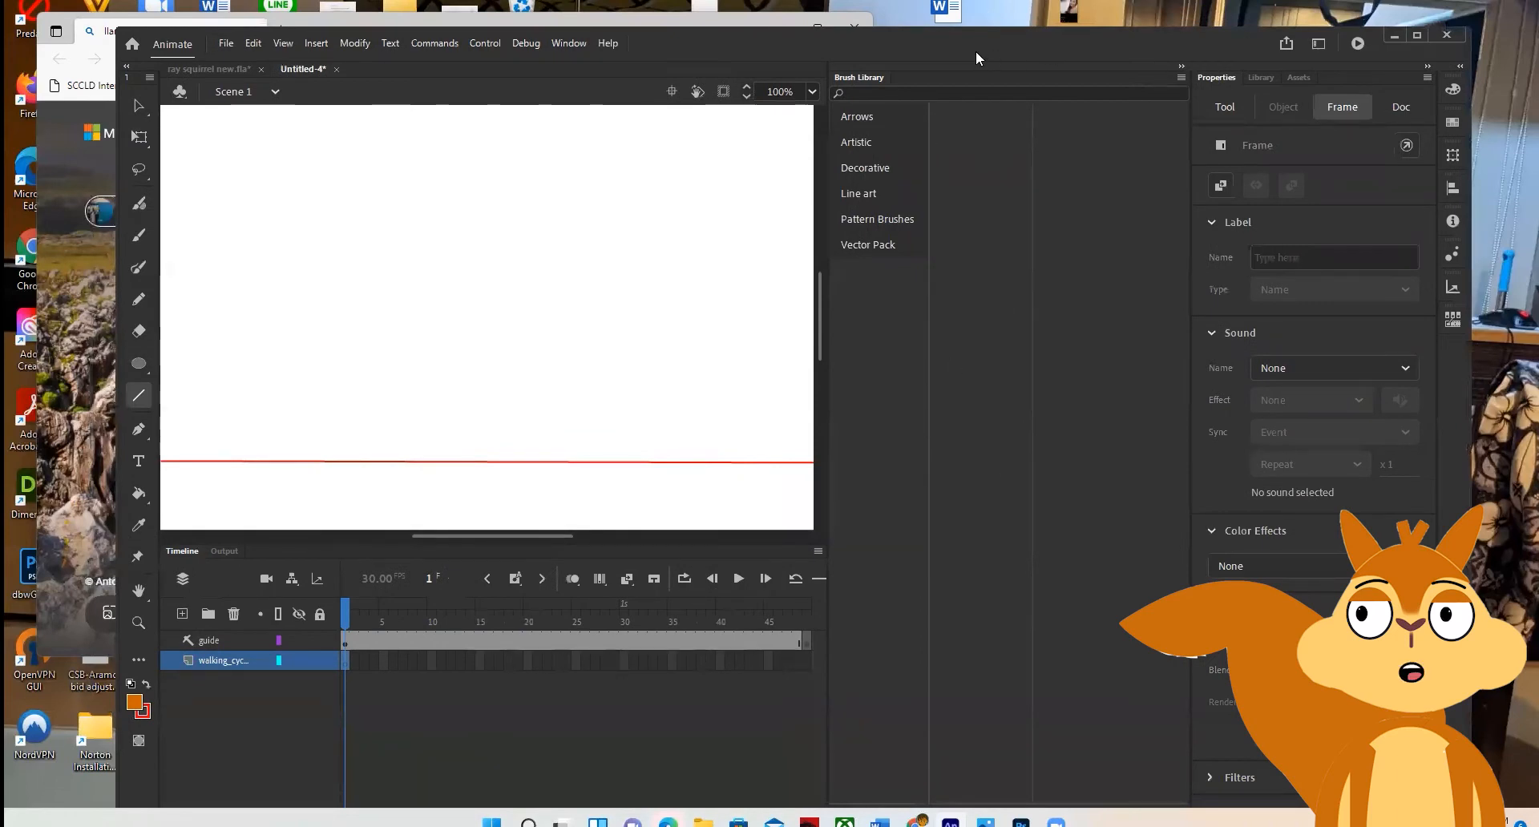
left_click_drag(977, 53, 1015, 155)
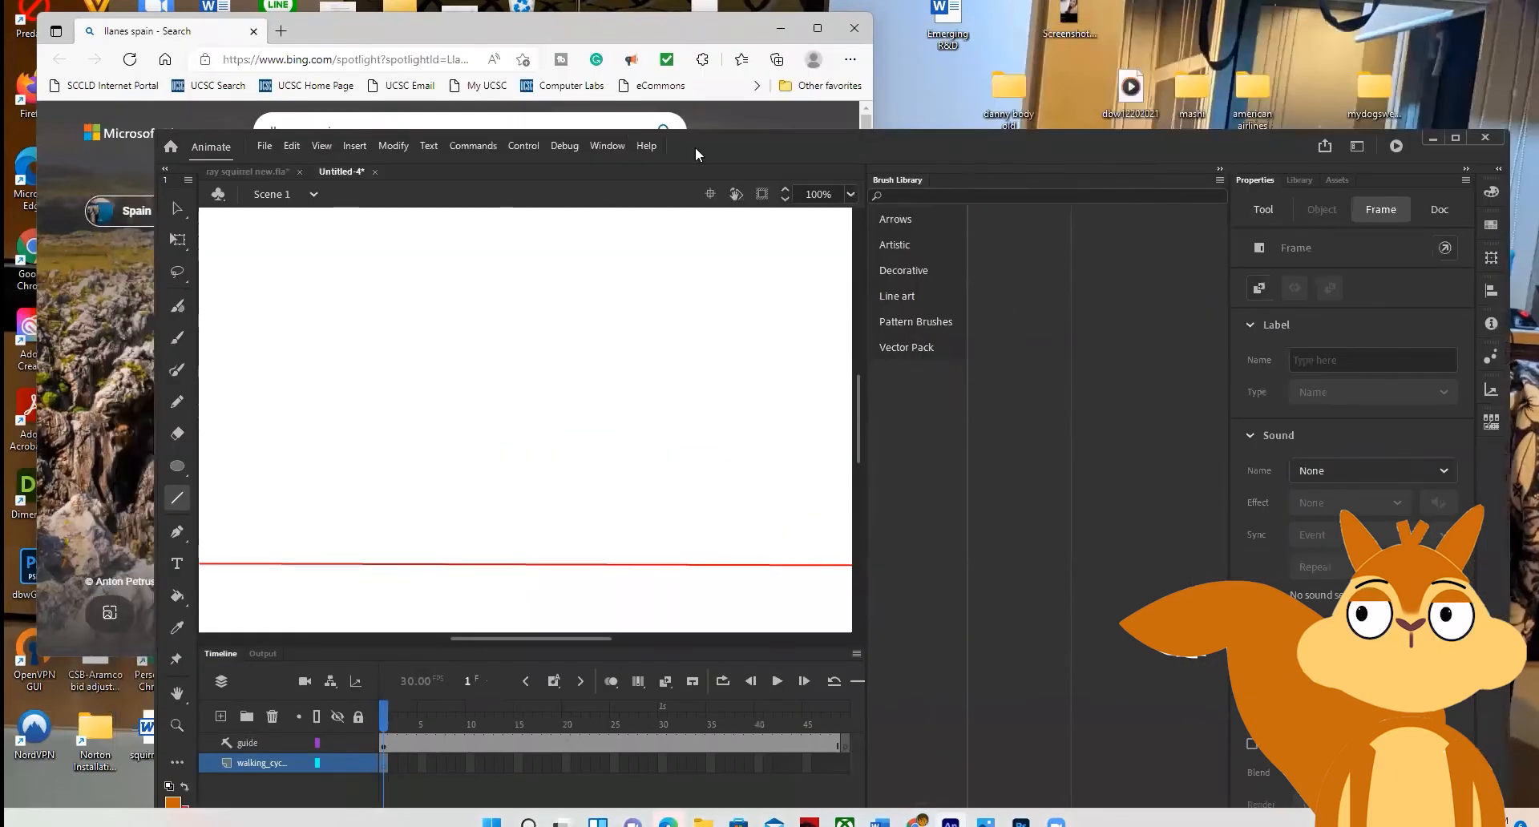
left_click_drag(695, 147, 627, 100)
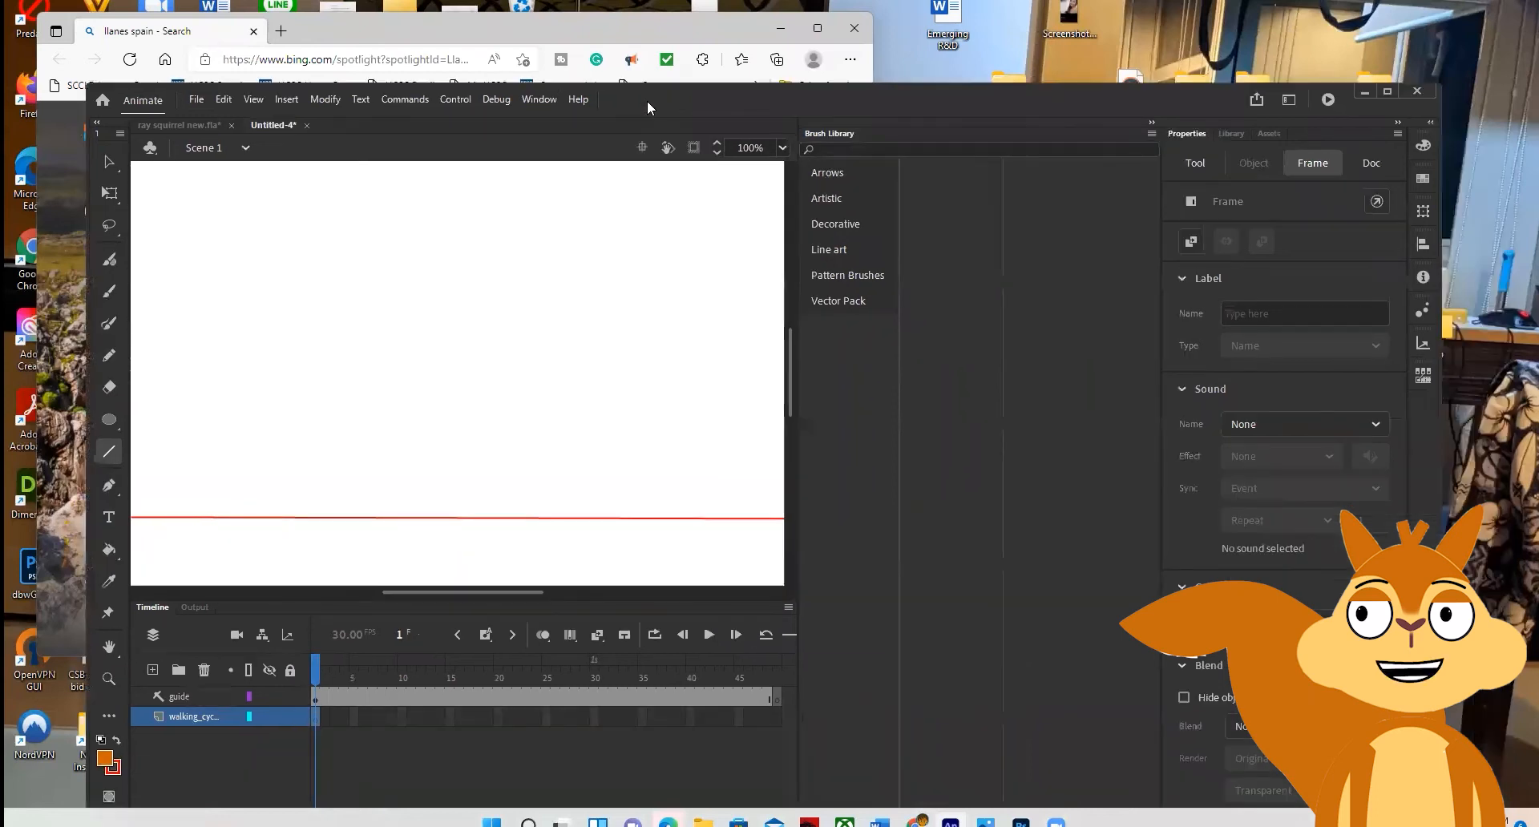
left_click_drag(895, 108, 819, 48)
left_click(855, 29)
left_click(1177, 104)
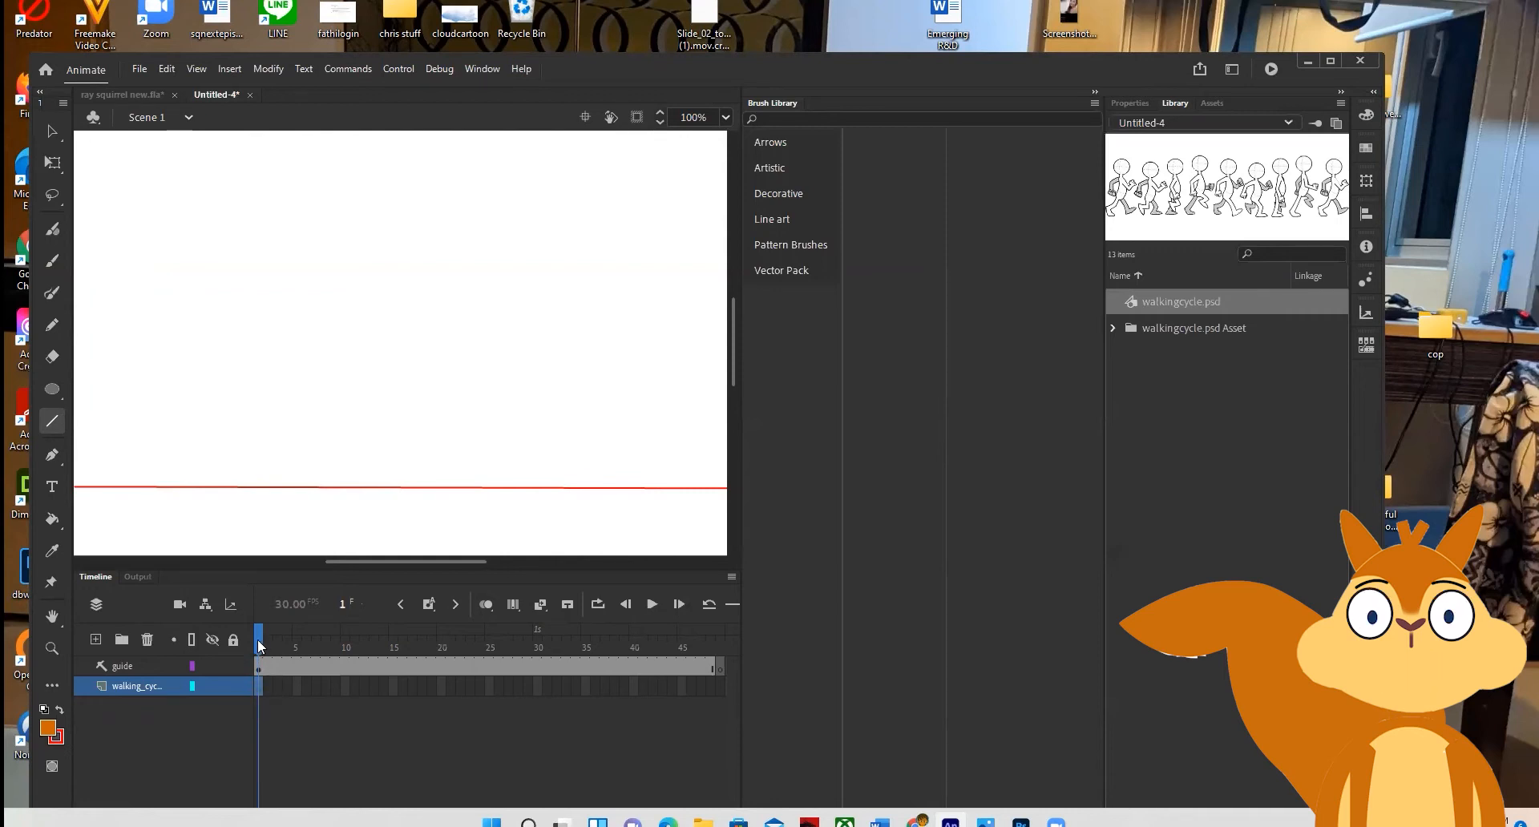
Insert a blank keyframe at frame 5 and a keyframe at frame 10 of the walking cycle layer
left_click_drag(265, 644, 296, 644)
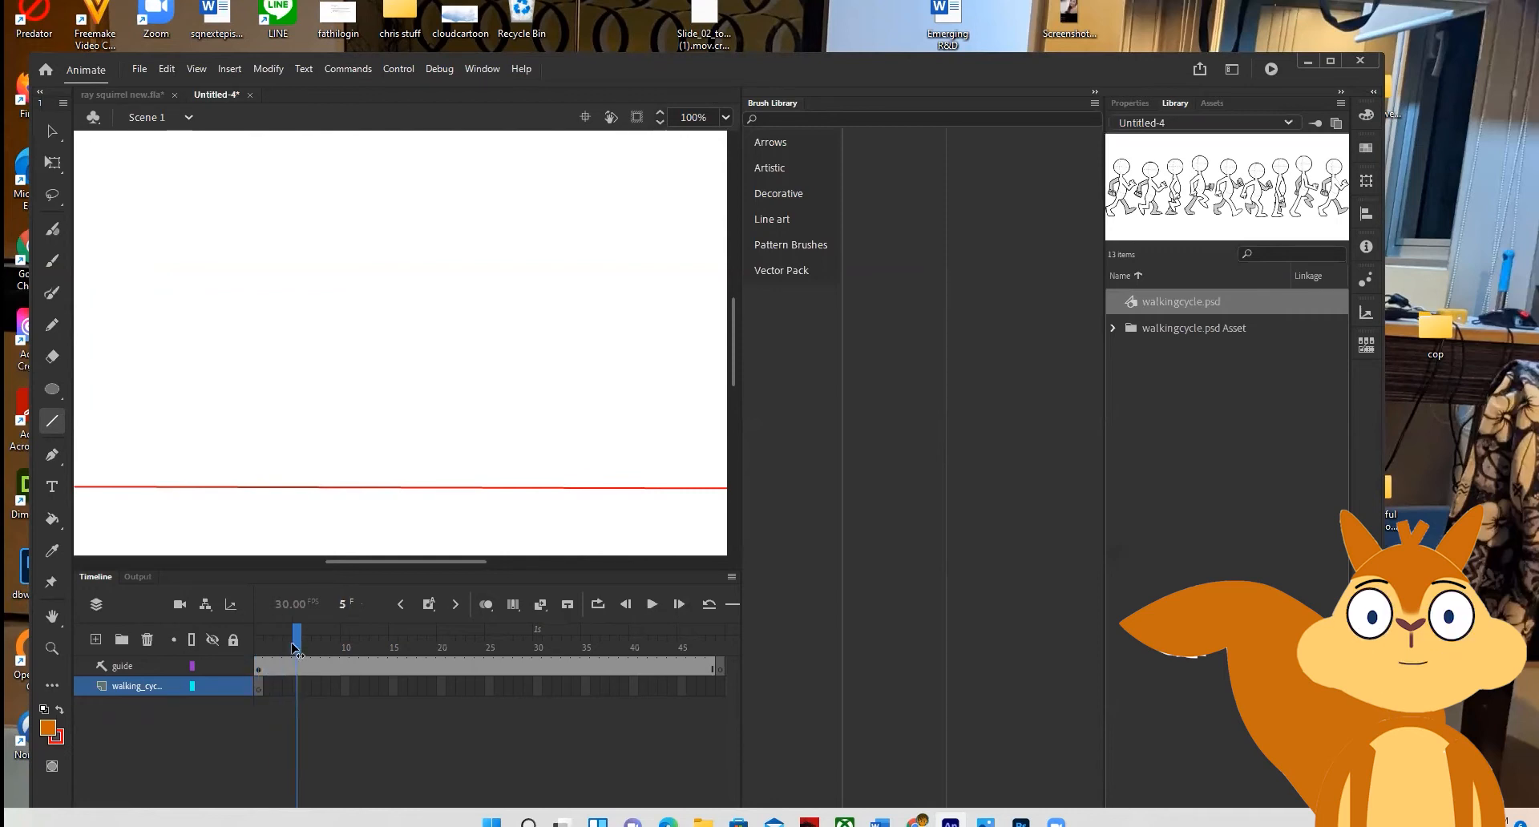
right_click(298, 693)
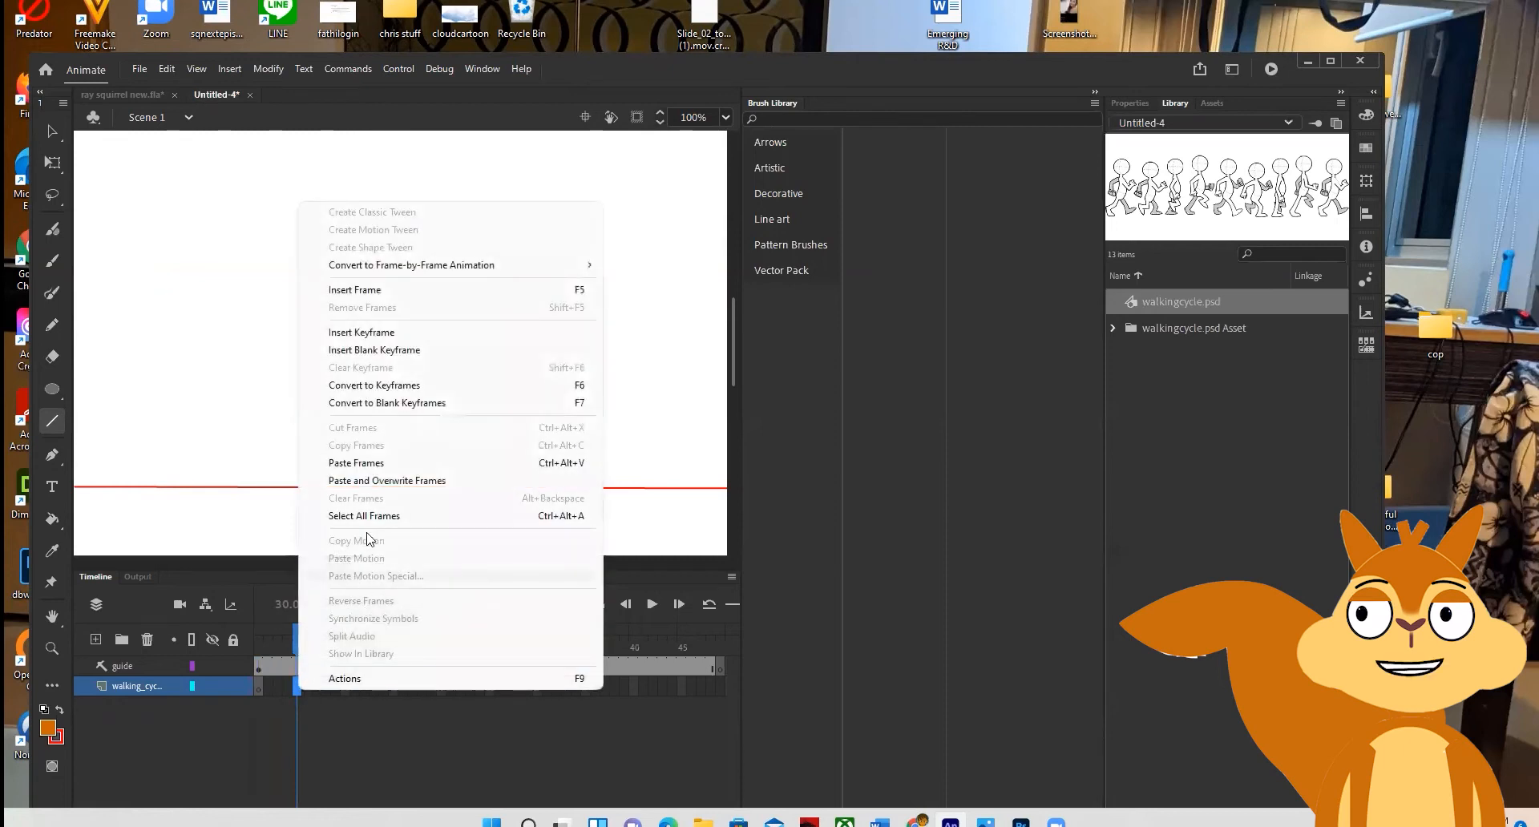
left_click(372, 351)
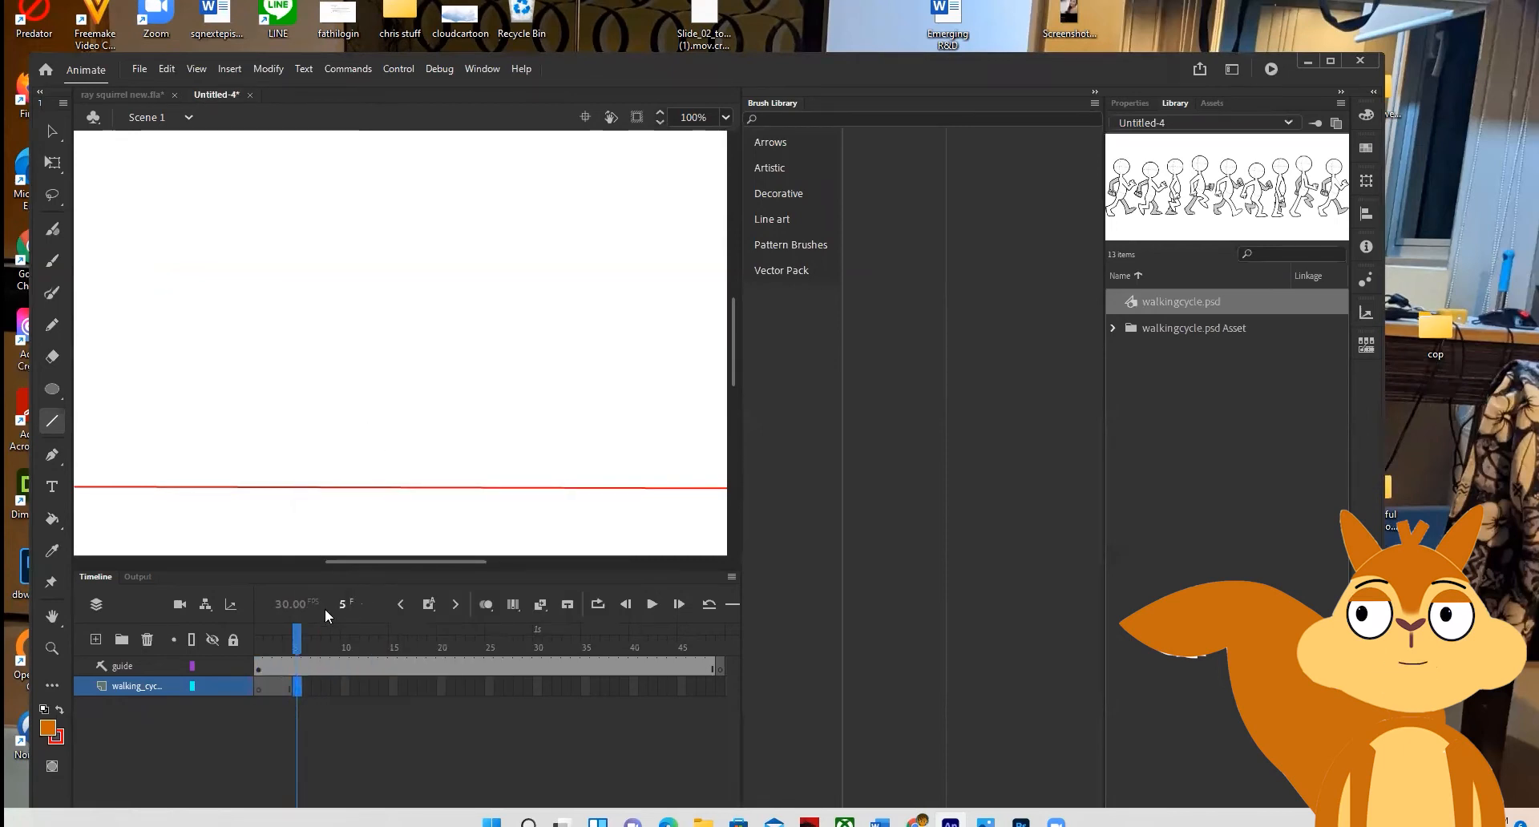
left_click_drag(298, 641, 344, 644)
left_click(349, 694)
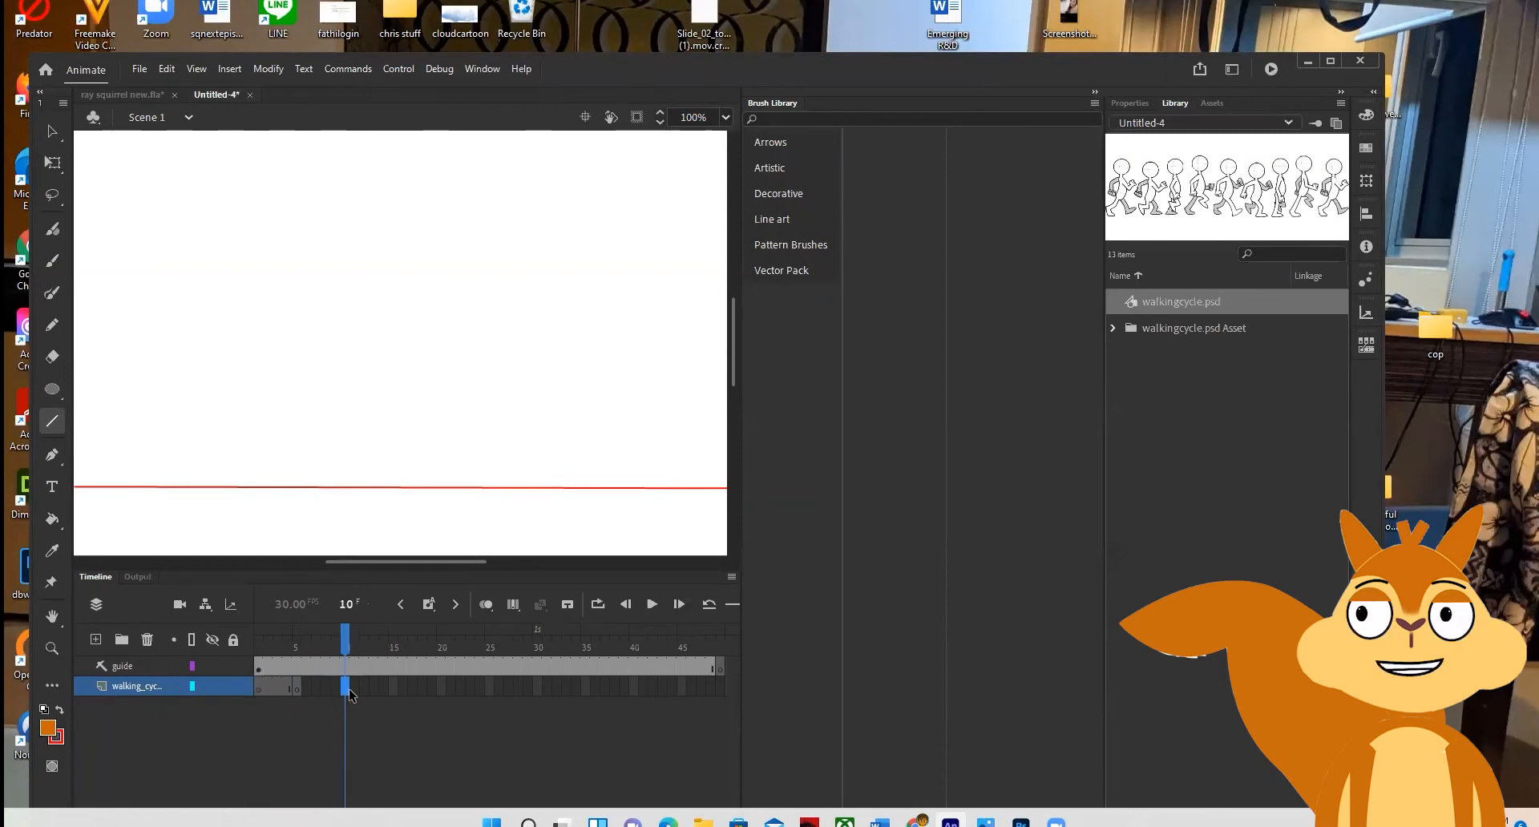
right_click(349, 694)
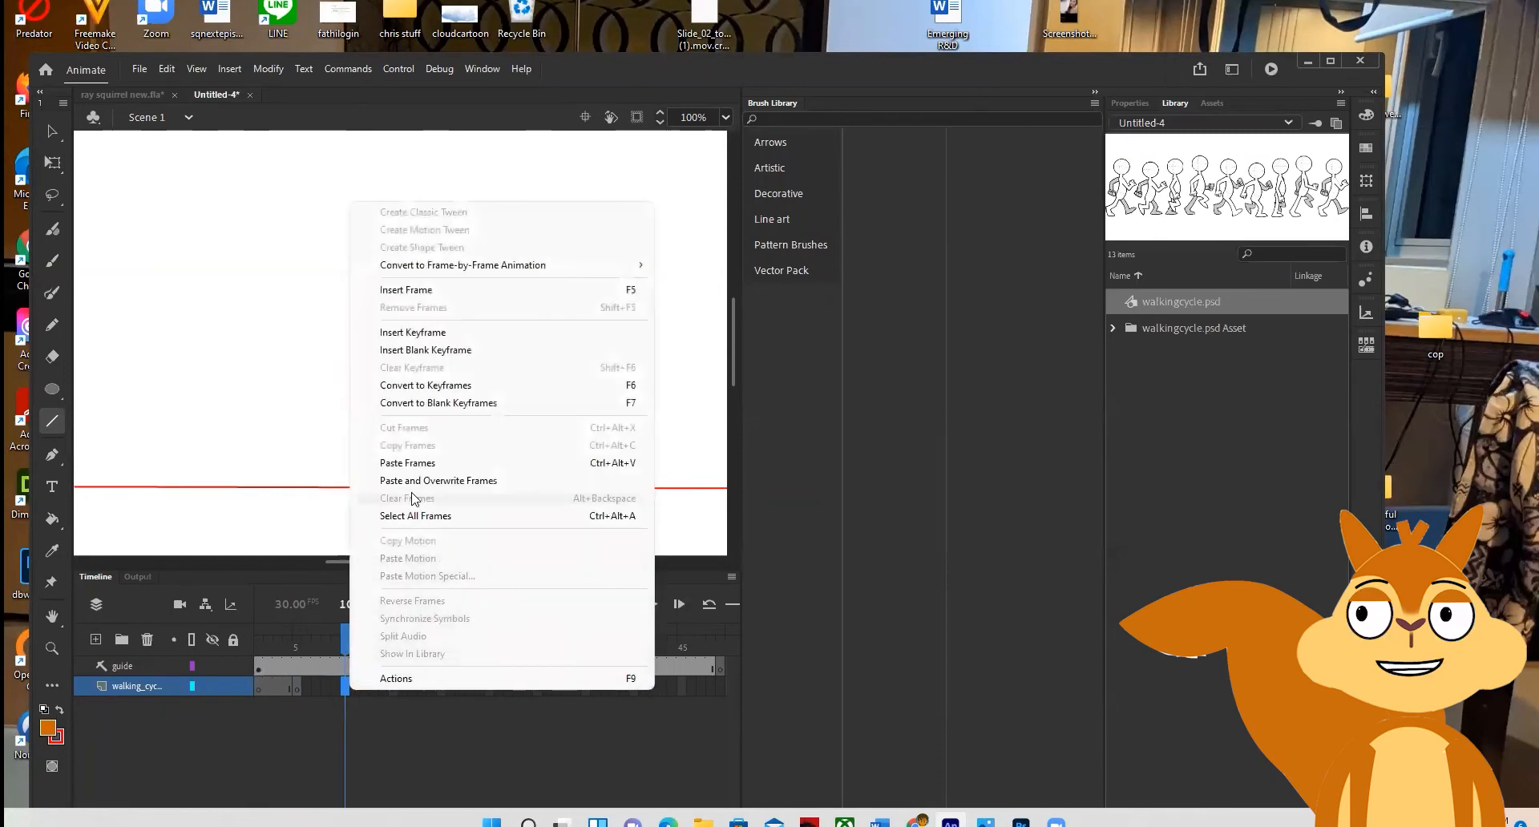
left_click(413, 332)
Insert blank keyframes at frames 15 and 20 of the walking cycle layer
left_click_drag(346, 644, 403, 653)
left_click(394, 687)
right_click(395, 683)
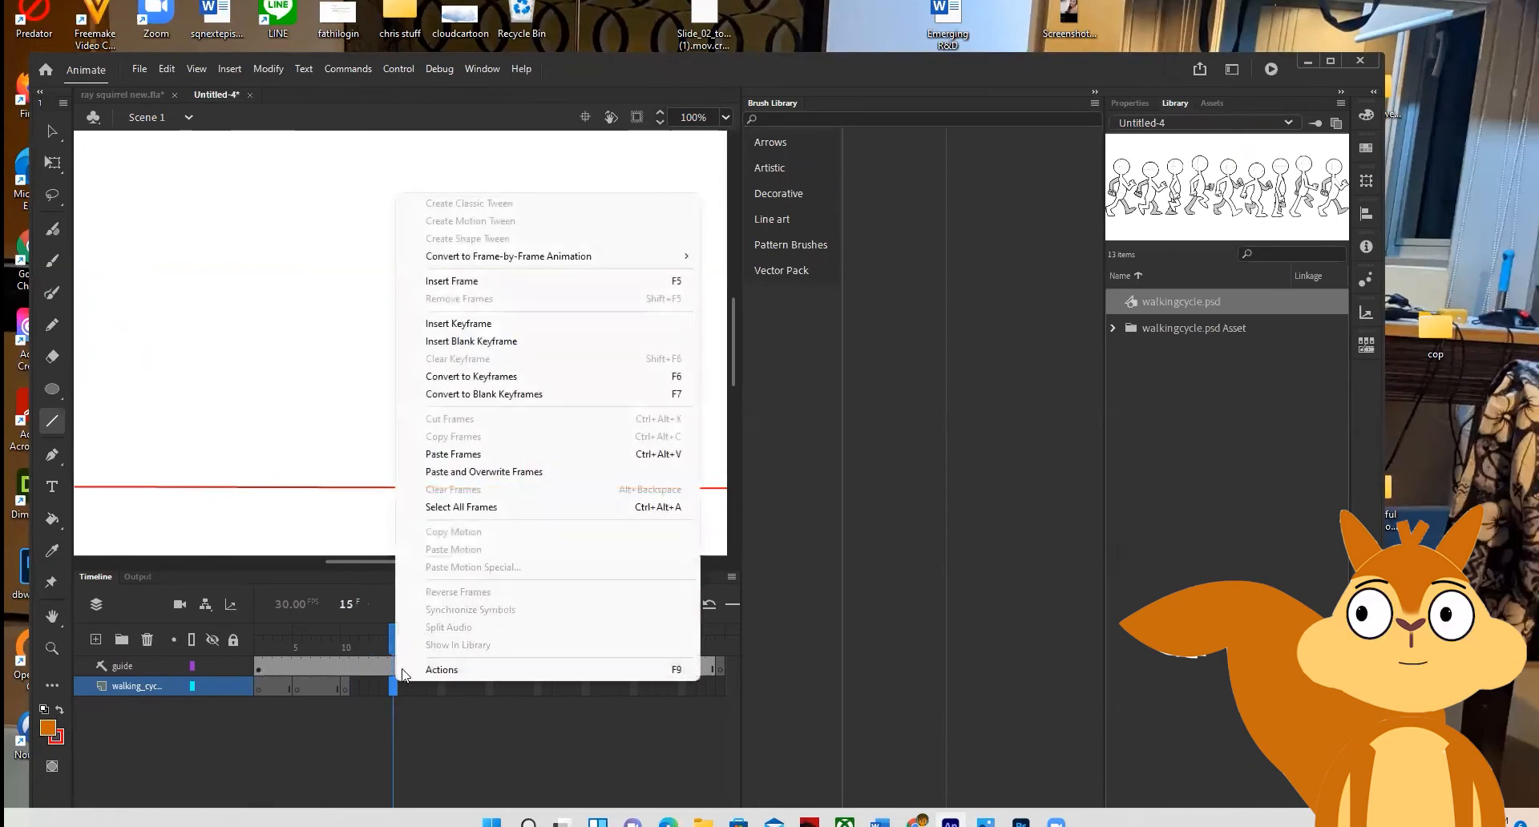
left_click(468, 341)
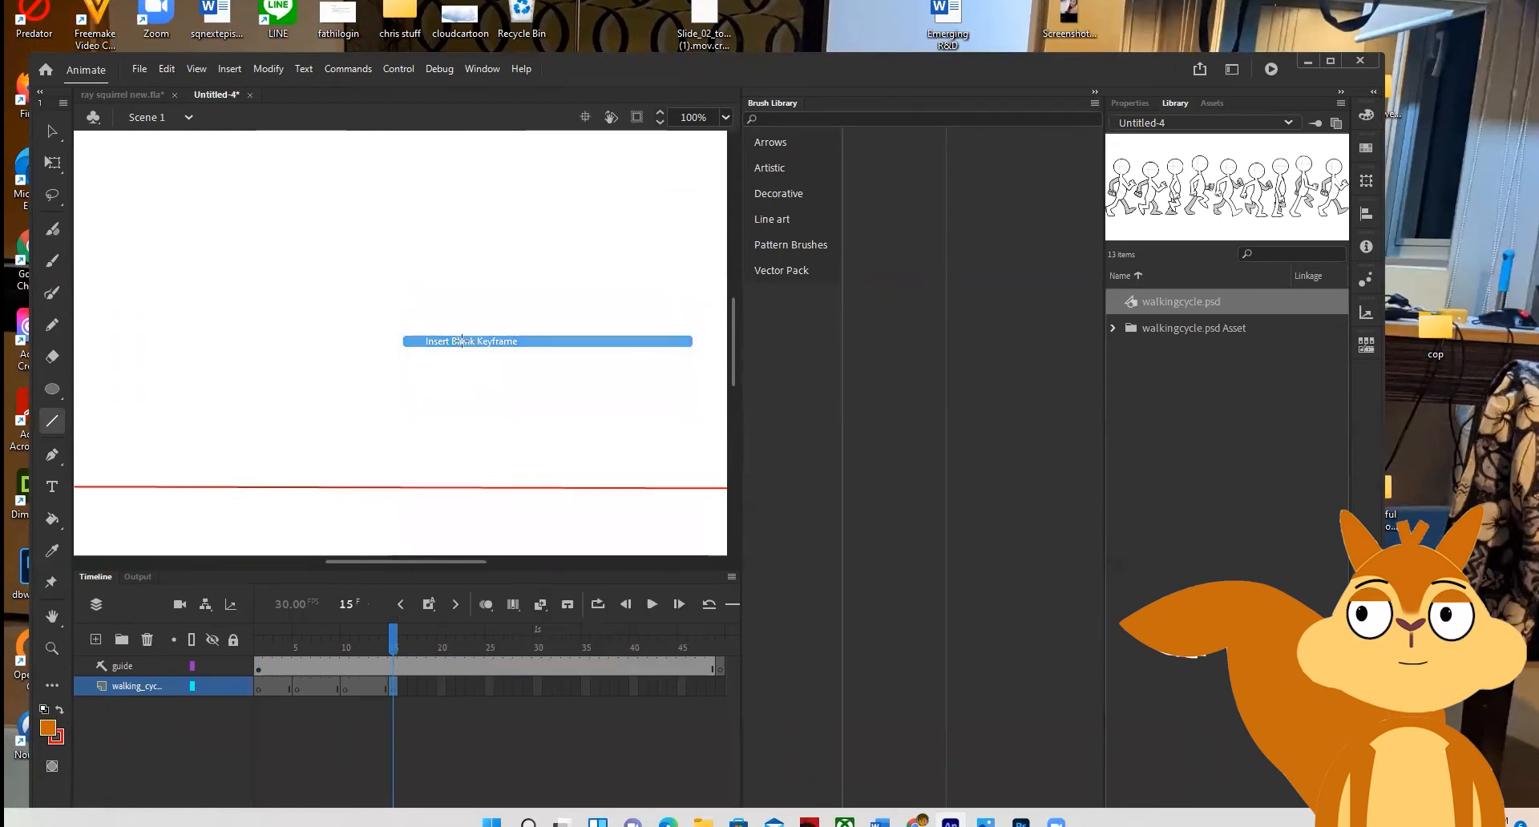
left_click_drag(393, 637, 441, 640)
right_click(444, 689)
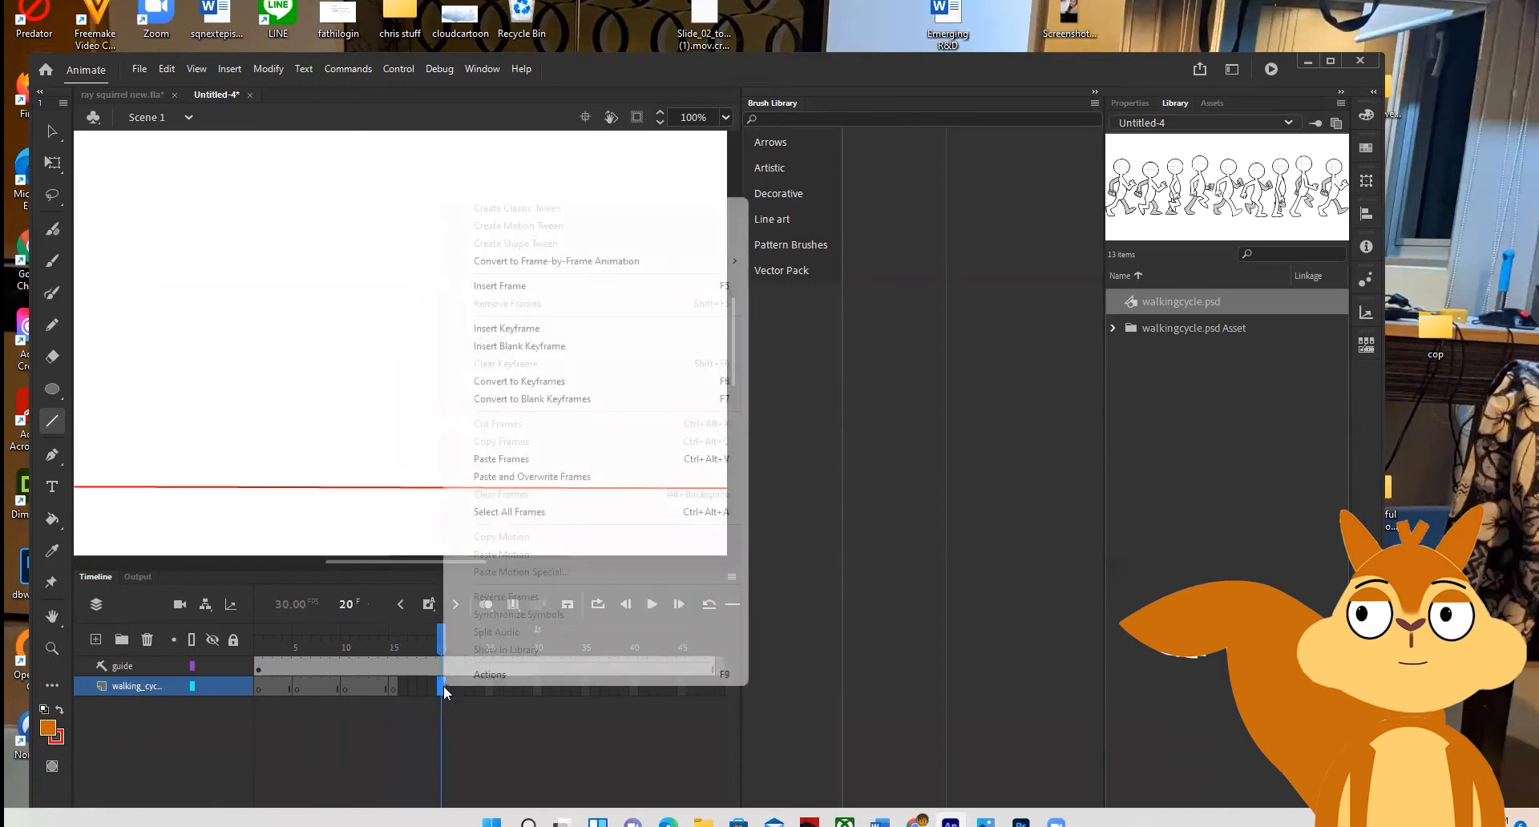
left_click(482, 347)
Insert blank keyframes at frames 25 and 30 of the walking cycle layer
left_click(487, 687)
right_click(488, 687)
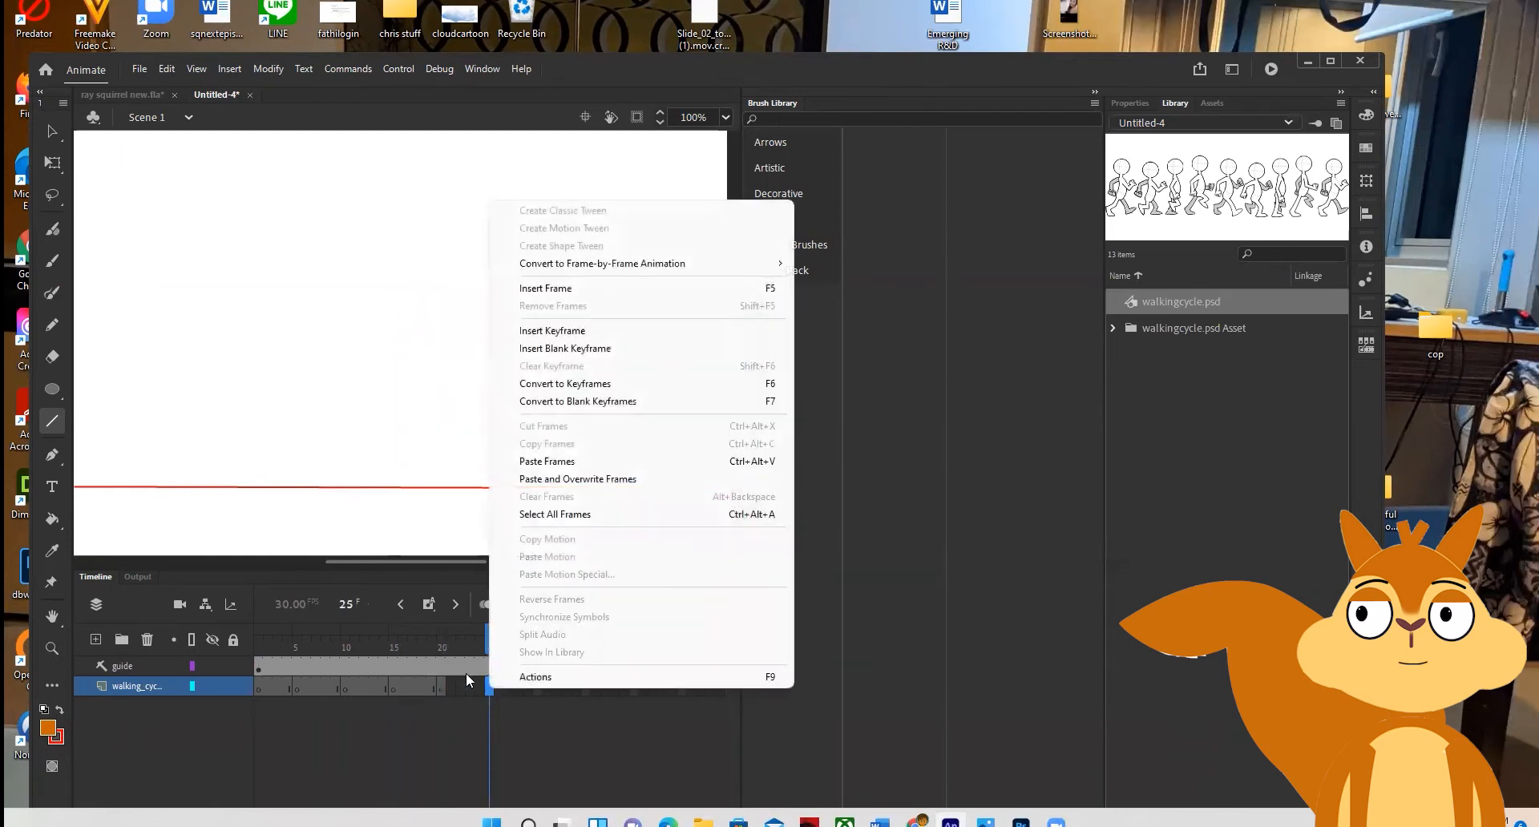
left_click(562, 348)
left_click(537, 688)
right_click(536, 687)
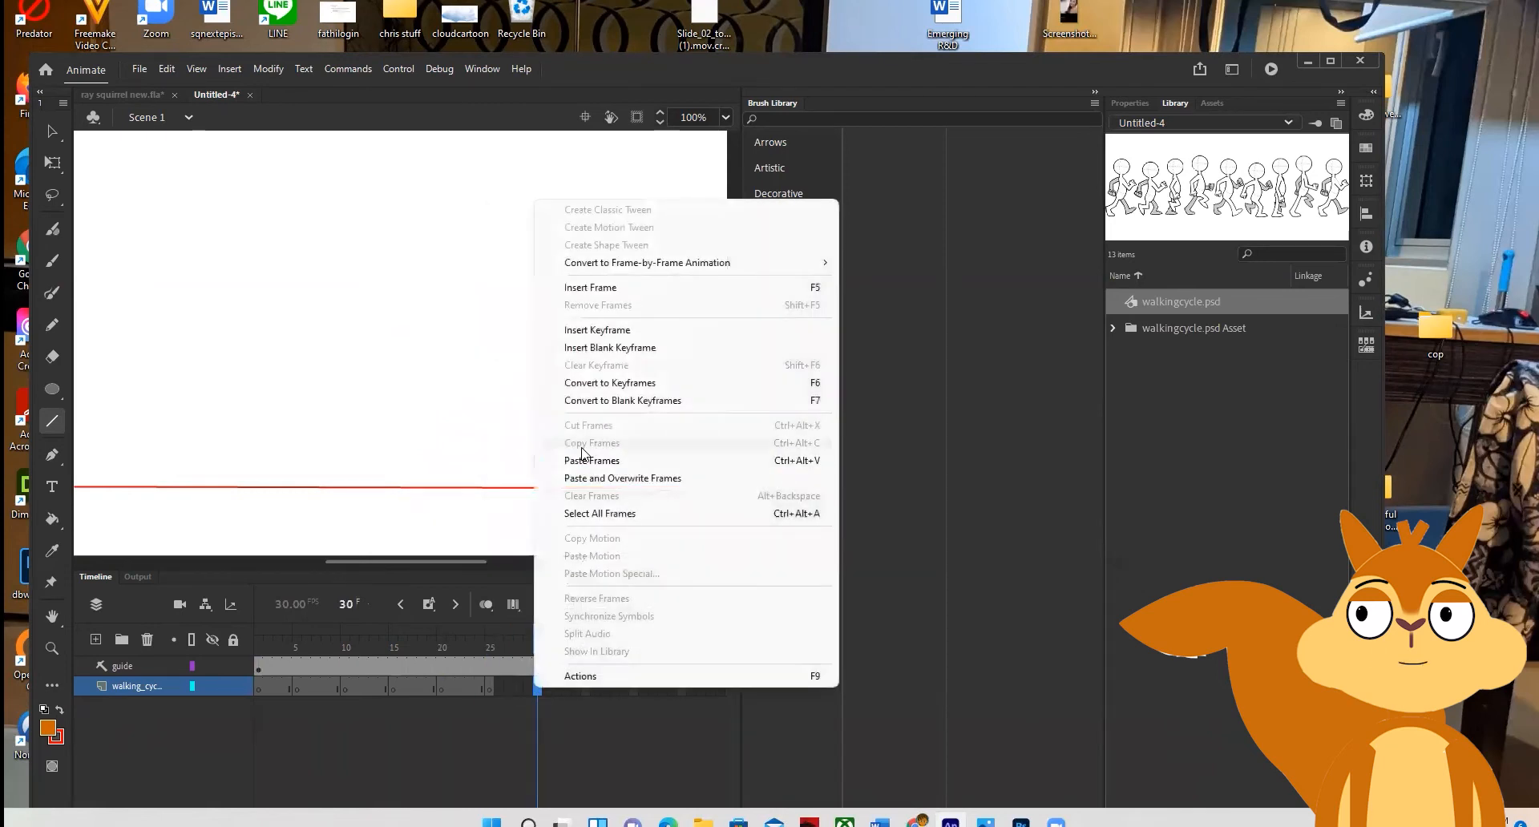
left_click(610, 351)
Insert blank keyframes at frames 35, 40 and 45 of the walking cycle layer
left_click(586, 688)
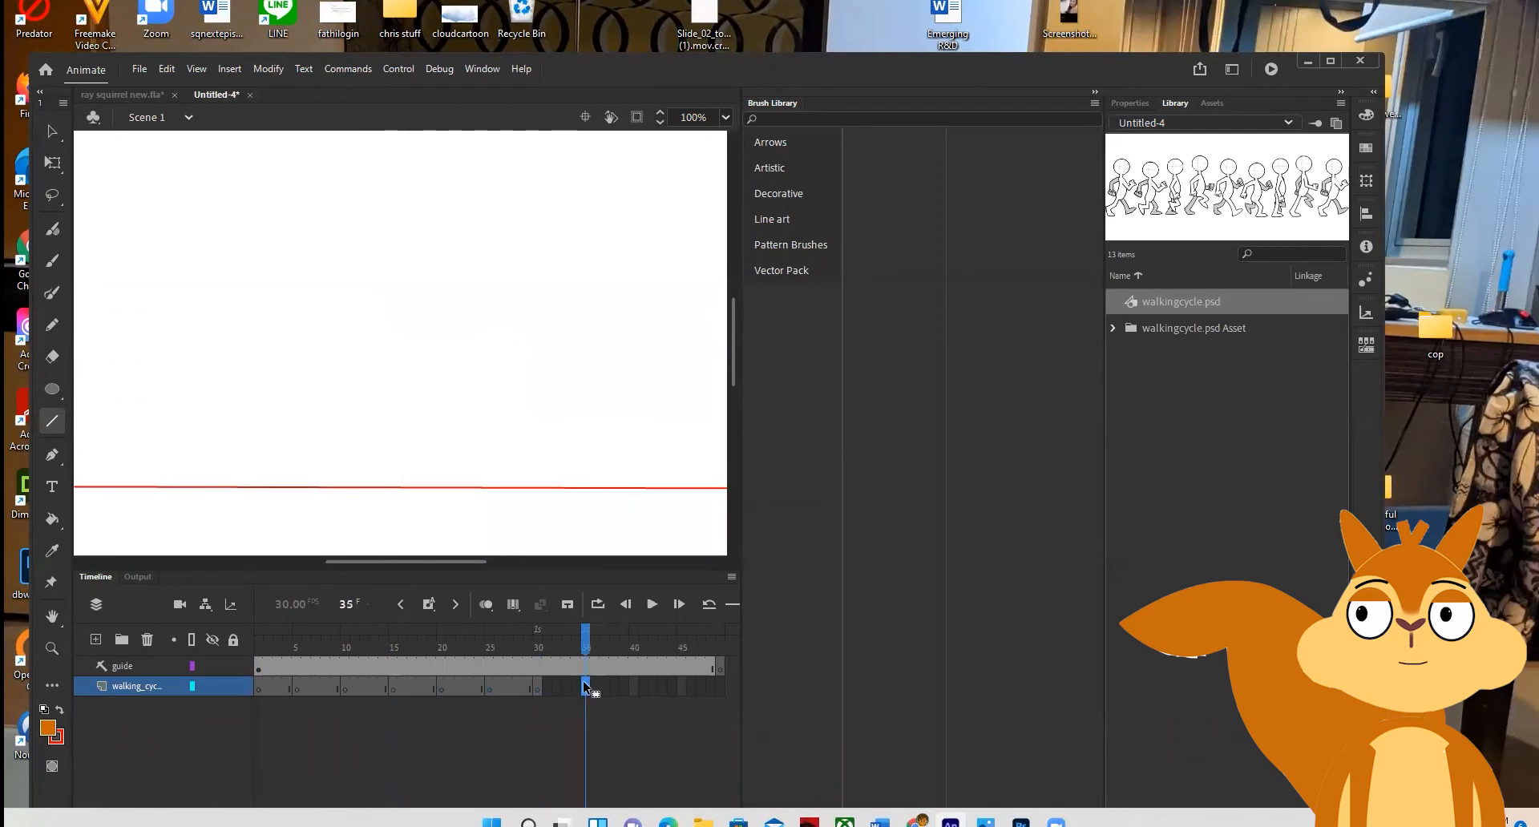
right_click(588, 687)
left_click(655, 358)
left_click(634, 687)
right_click(634, 687)
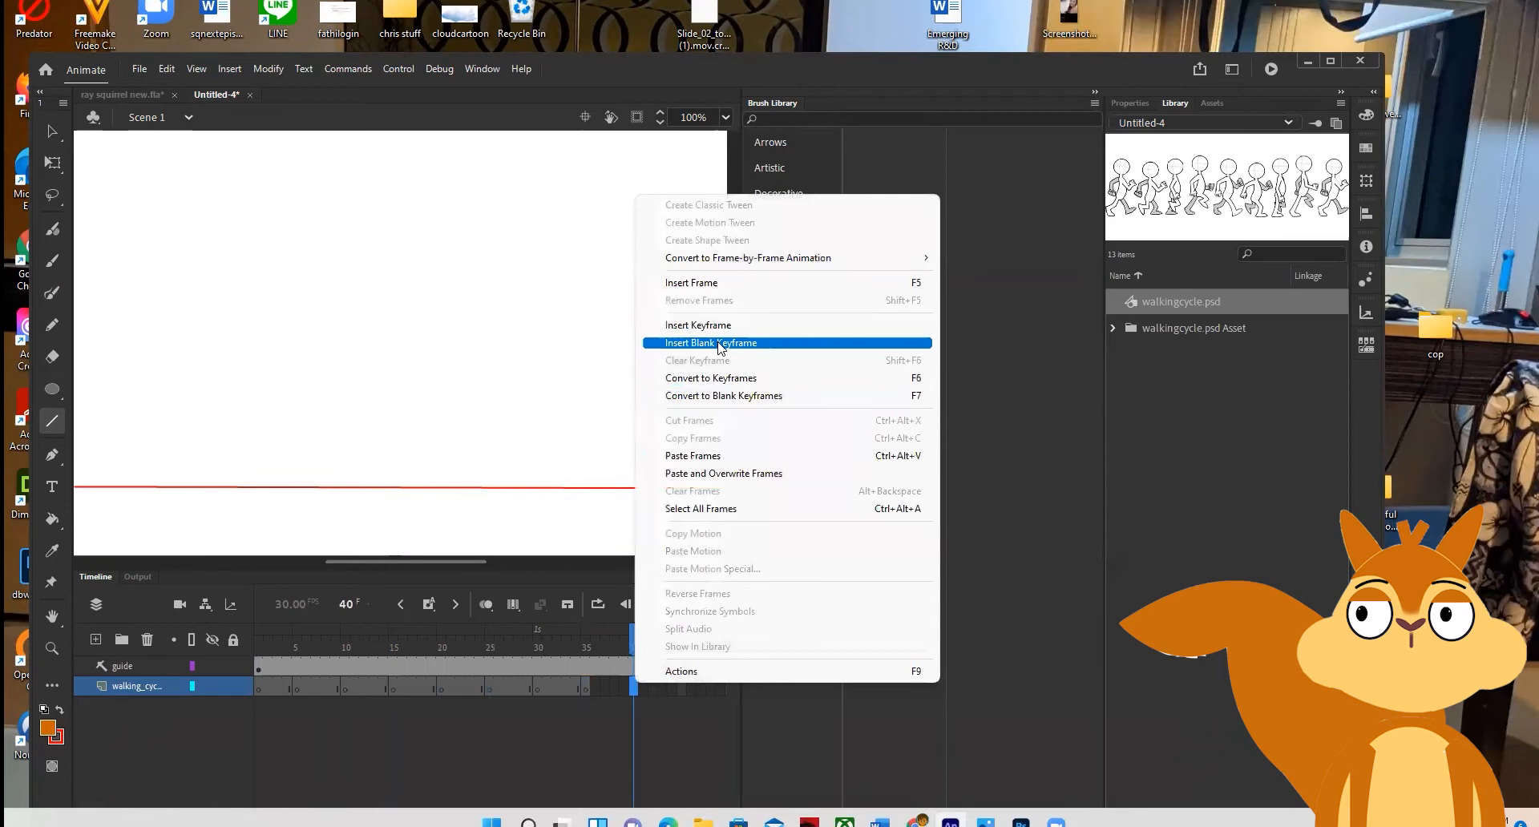
left_click(711, 343)
left_click(686, 687)
right_click(685, 687)
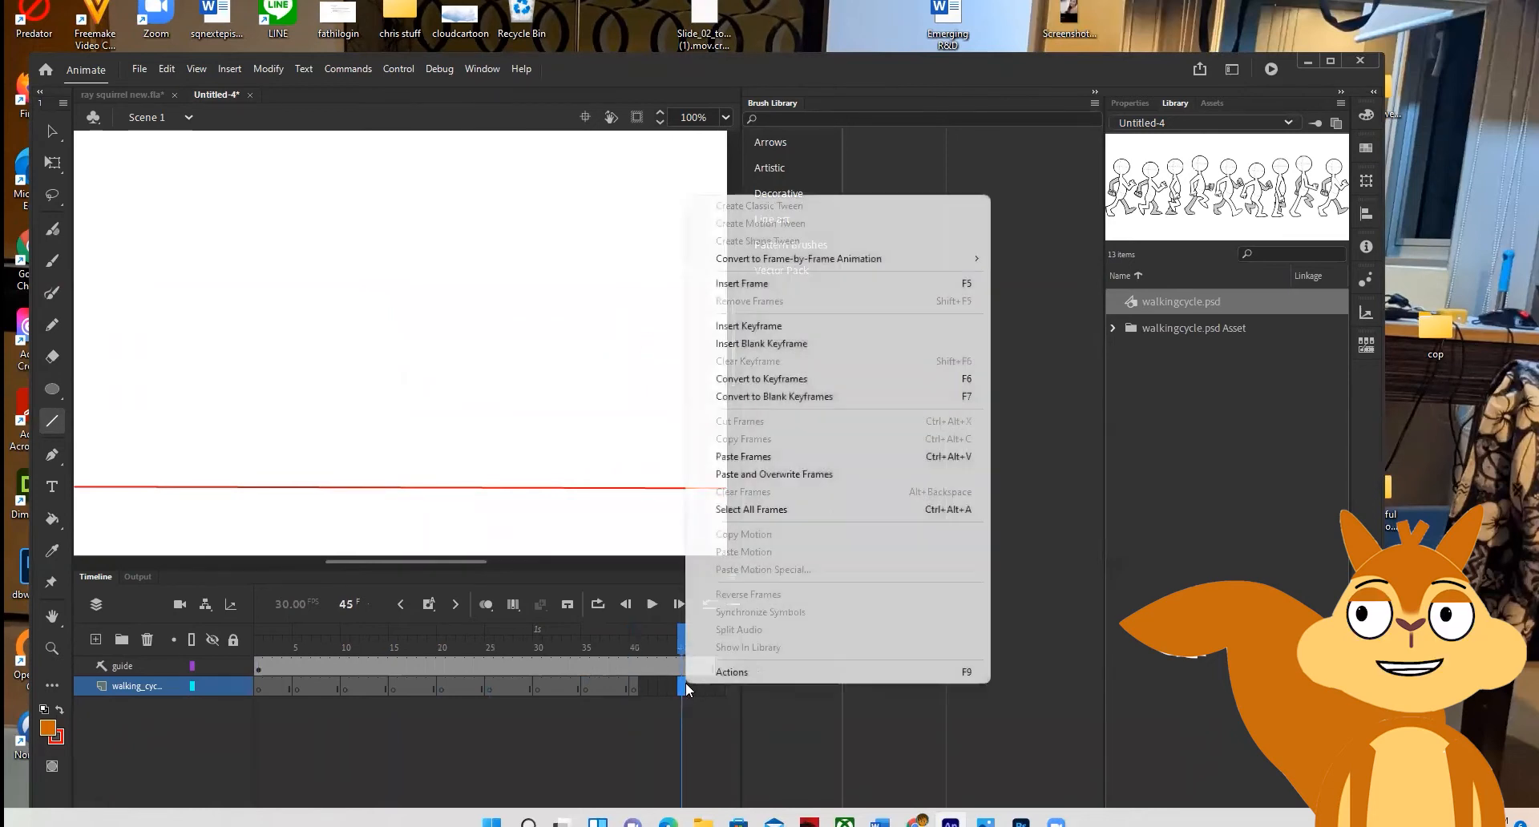
left_click(765, 344)
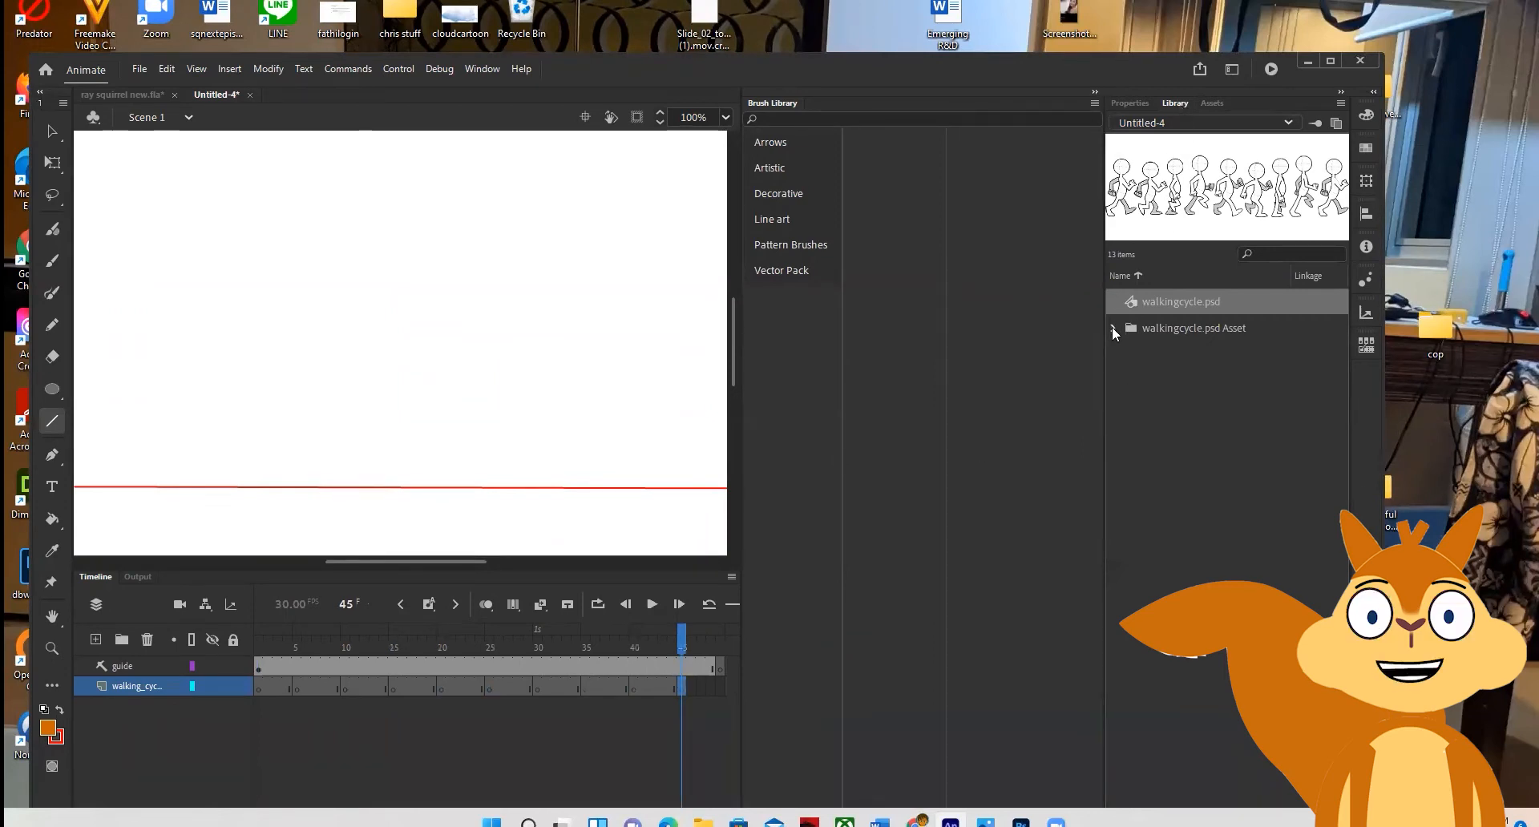
Expand the walkingcycle.psd Asset folder and place the walkingcyclemain.jpg reference from Photos in a smaller window beside the stage
left_click(1113, 329)
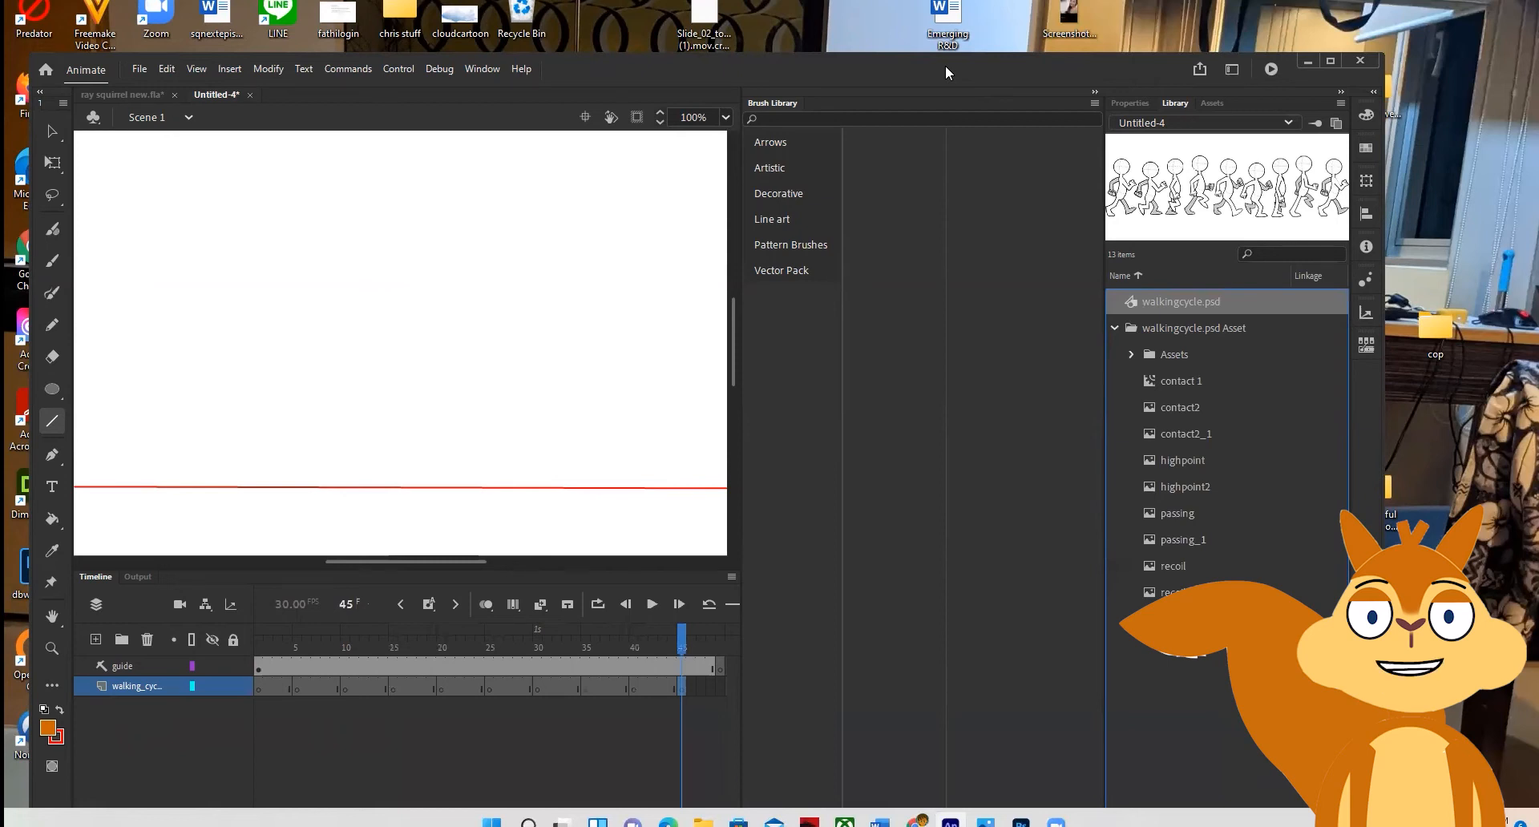
left_click_drag(945, 65, 992, 35)
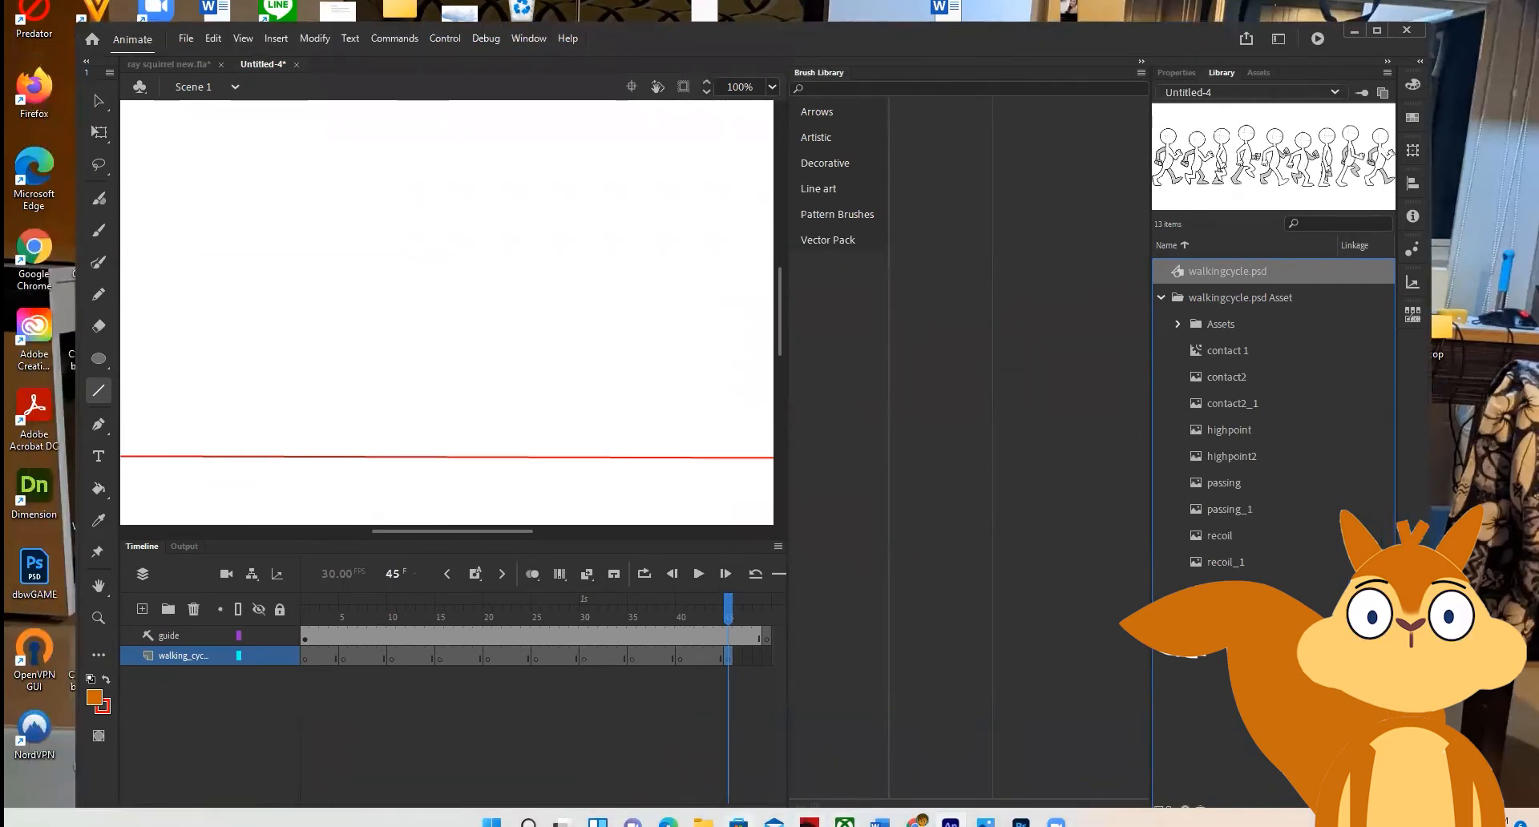
mouse_move(704, 822)
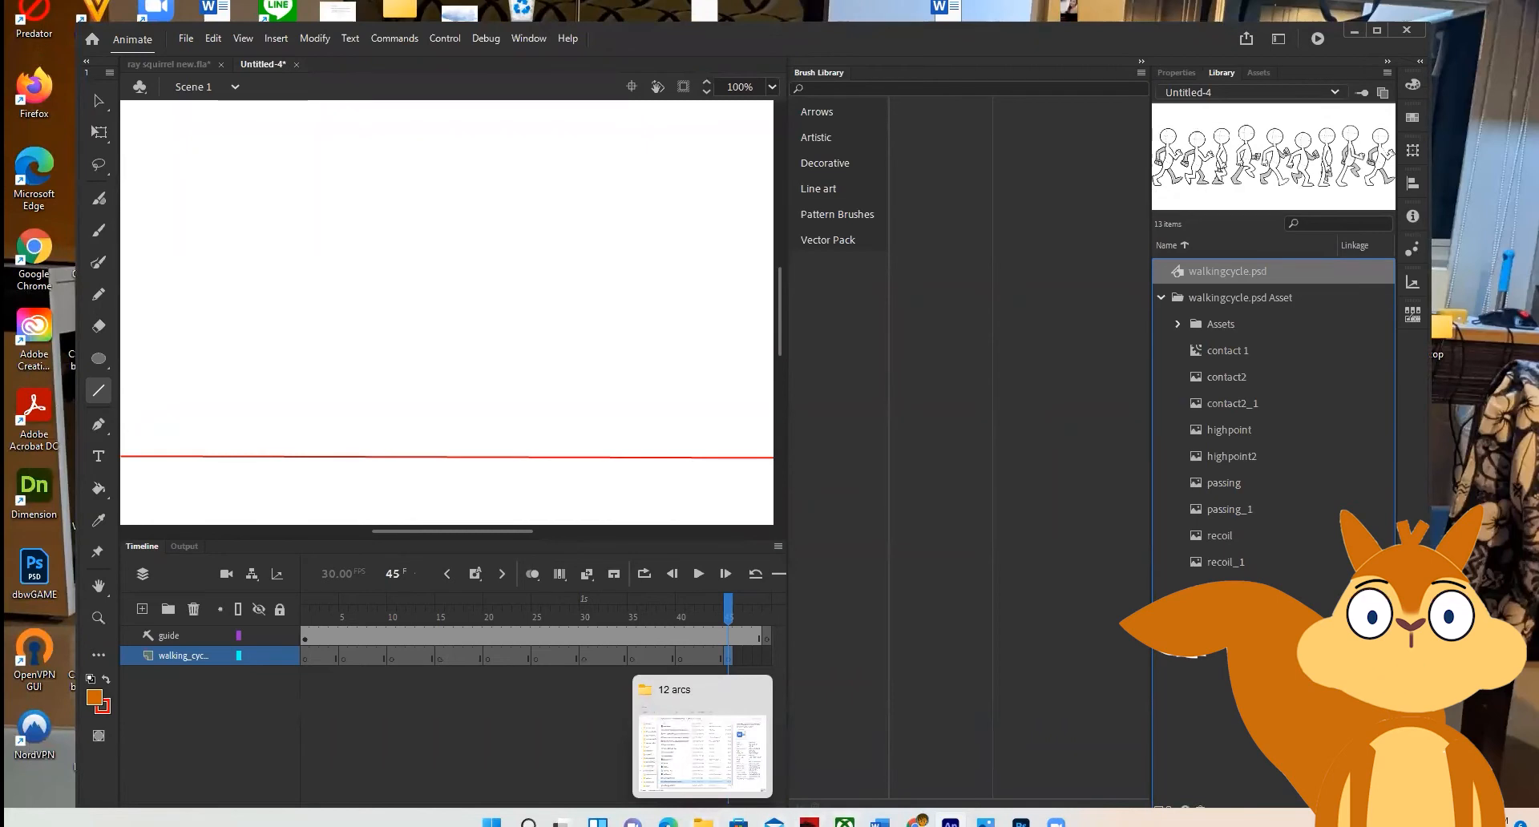
mouse_move(1021, 822)
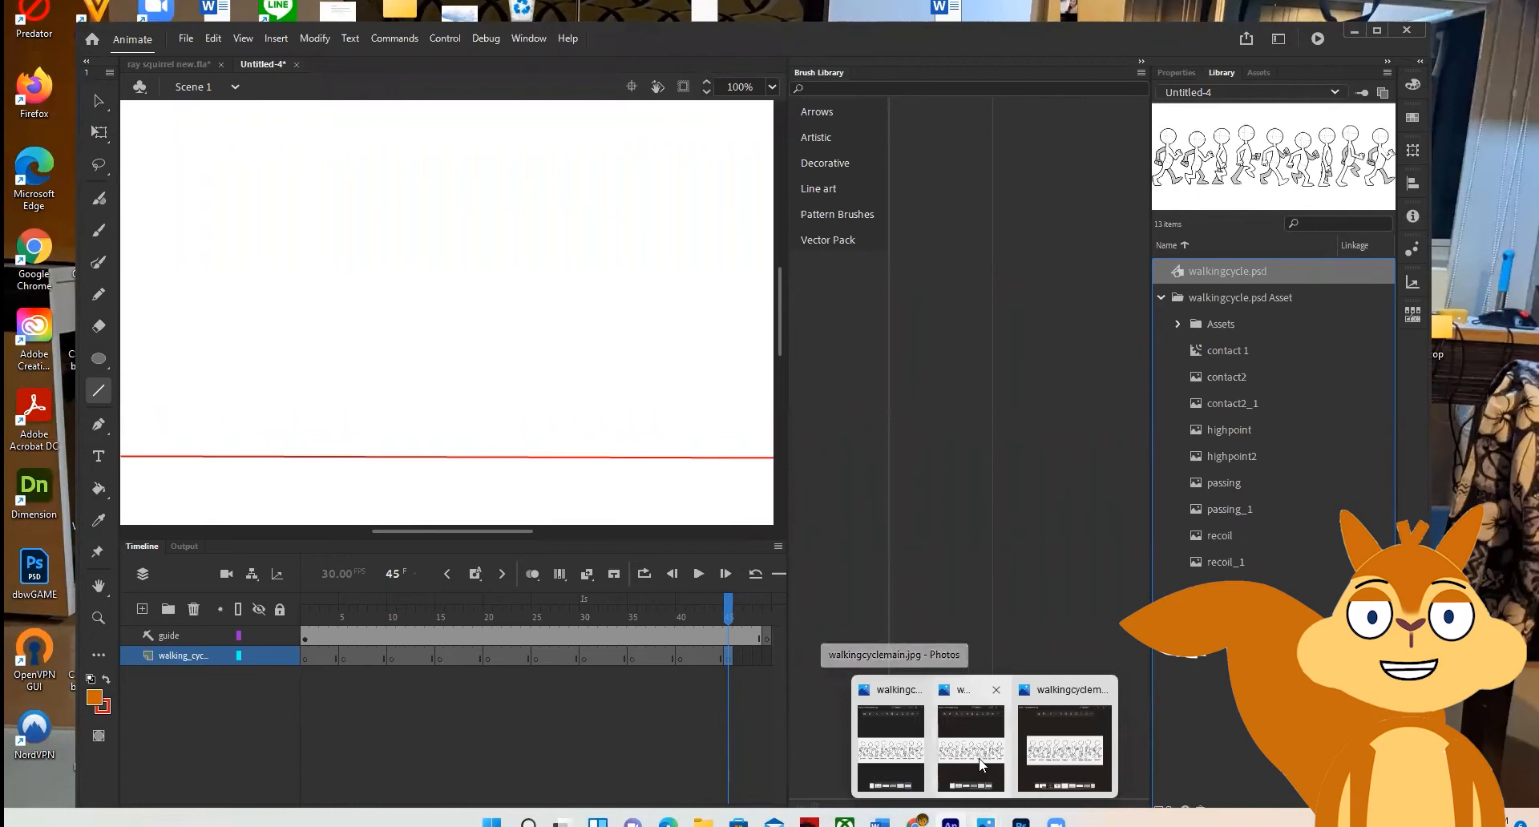
left_click(1064, 746)
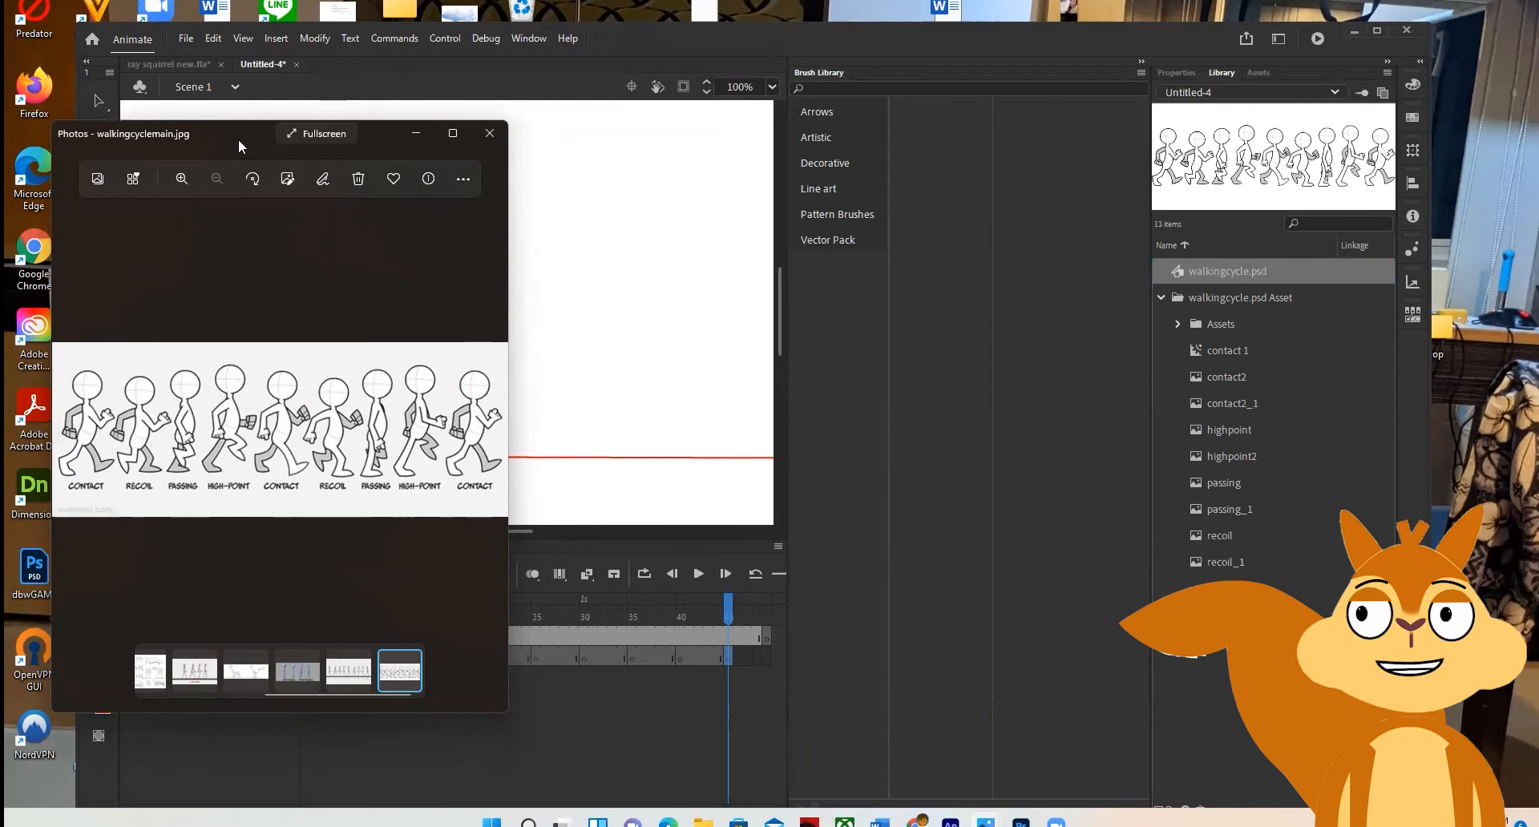
mouse_move(239, 142)
left_mouse_down()
mouse_move(925, 257)
mouse_move(999, 210)
mouse_move(911, 128)
left_mouse_up()
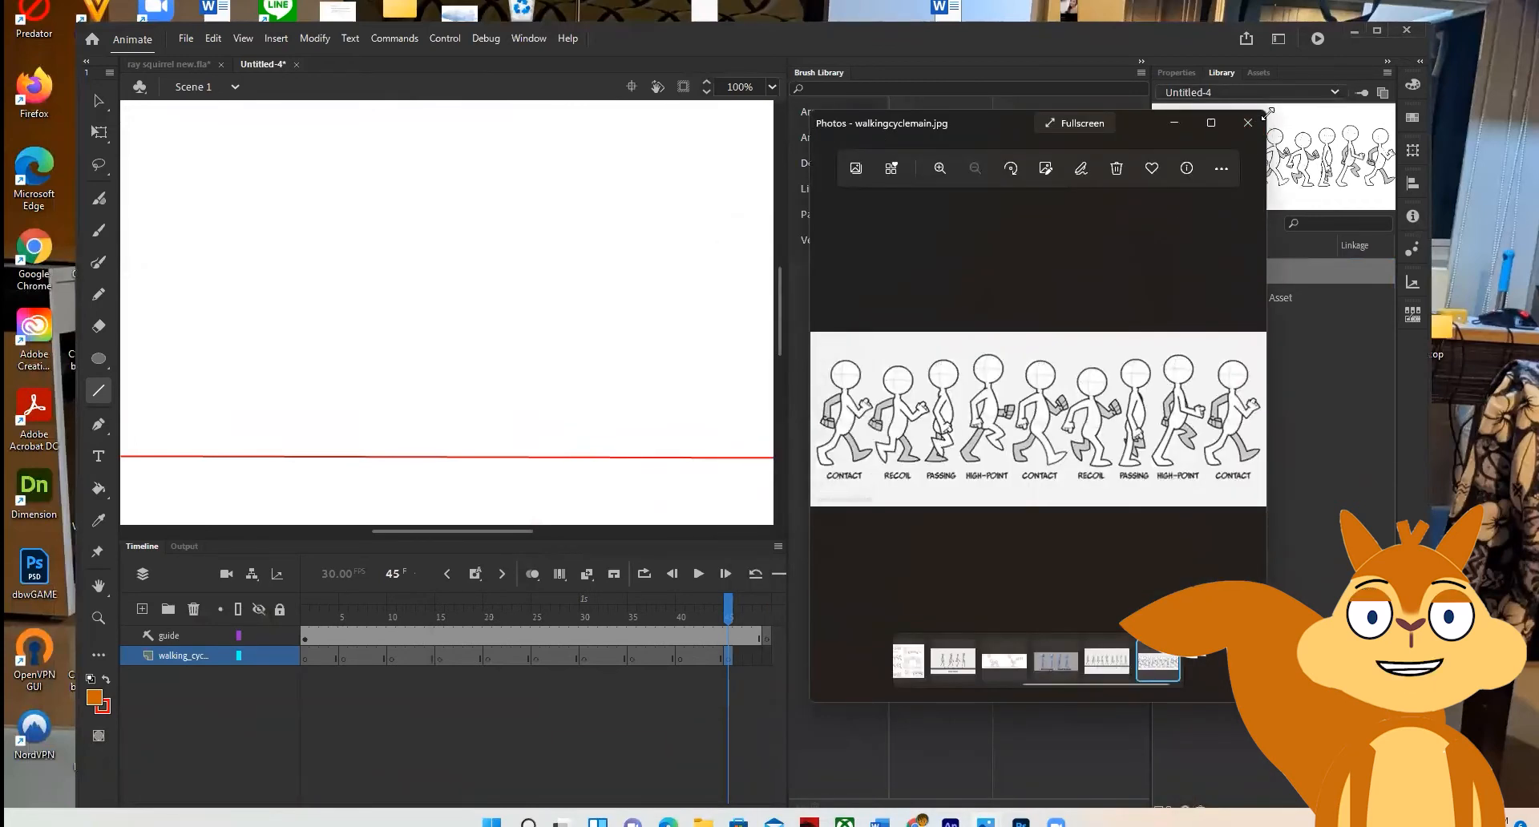
left_click_drag(1266, 110, 1211, 351)
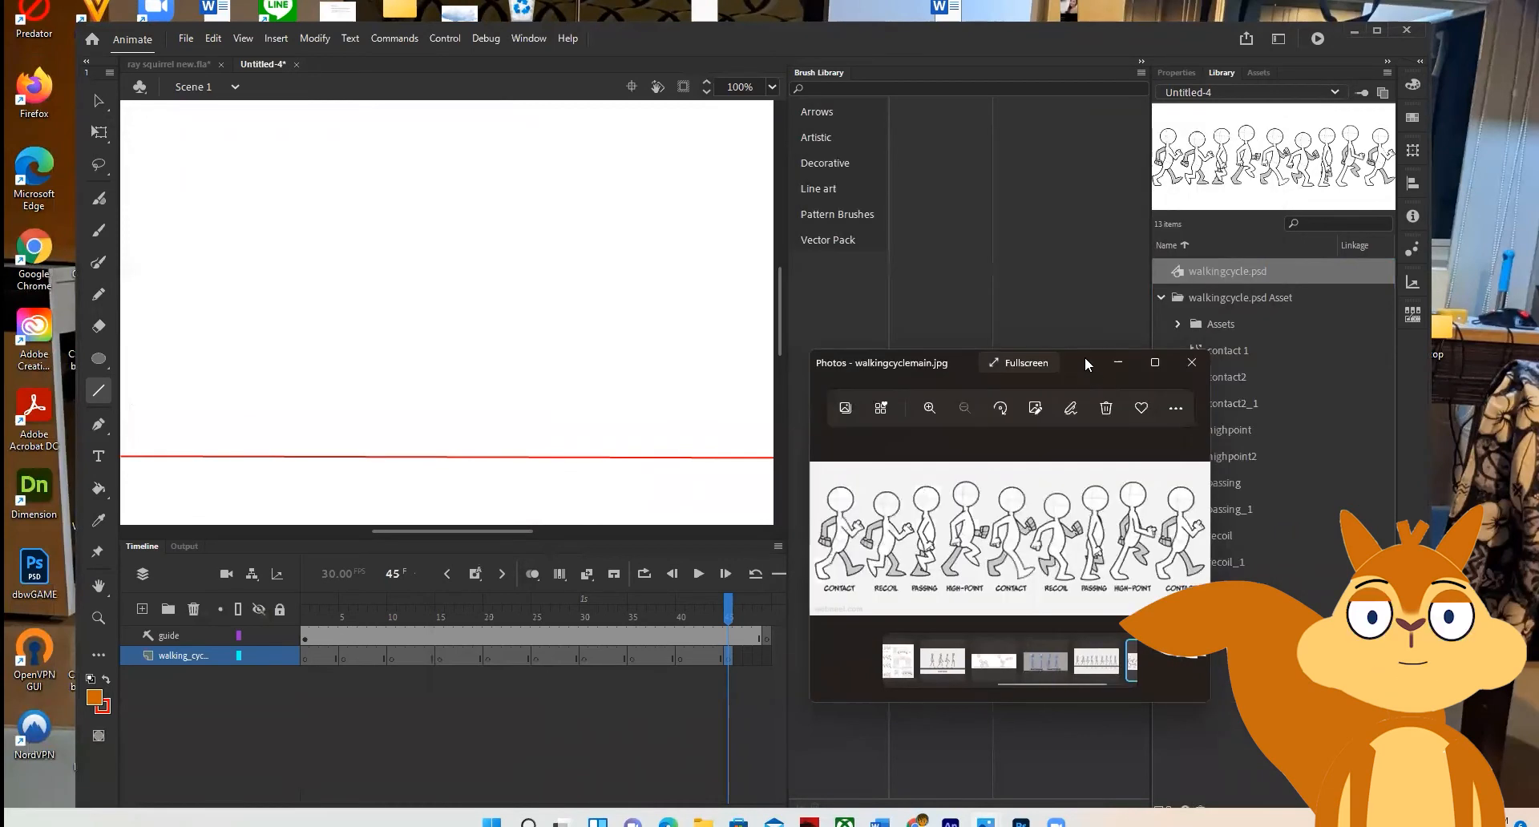
left_click_drag(1081, 362, 1051, 93)
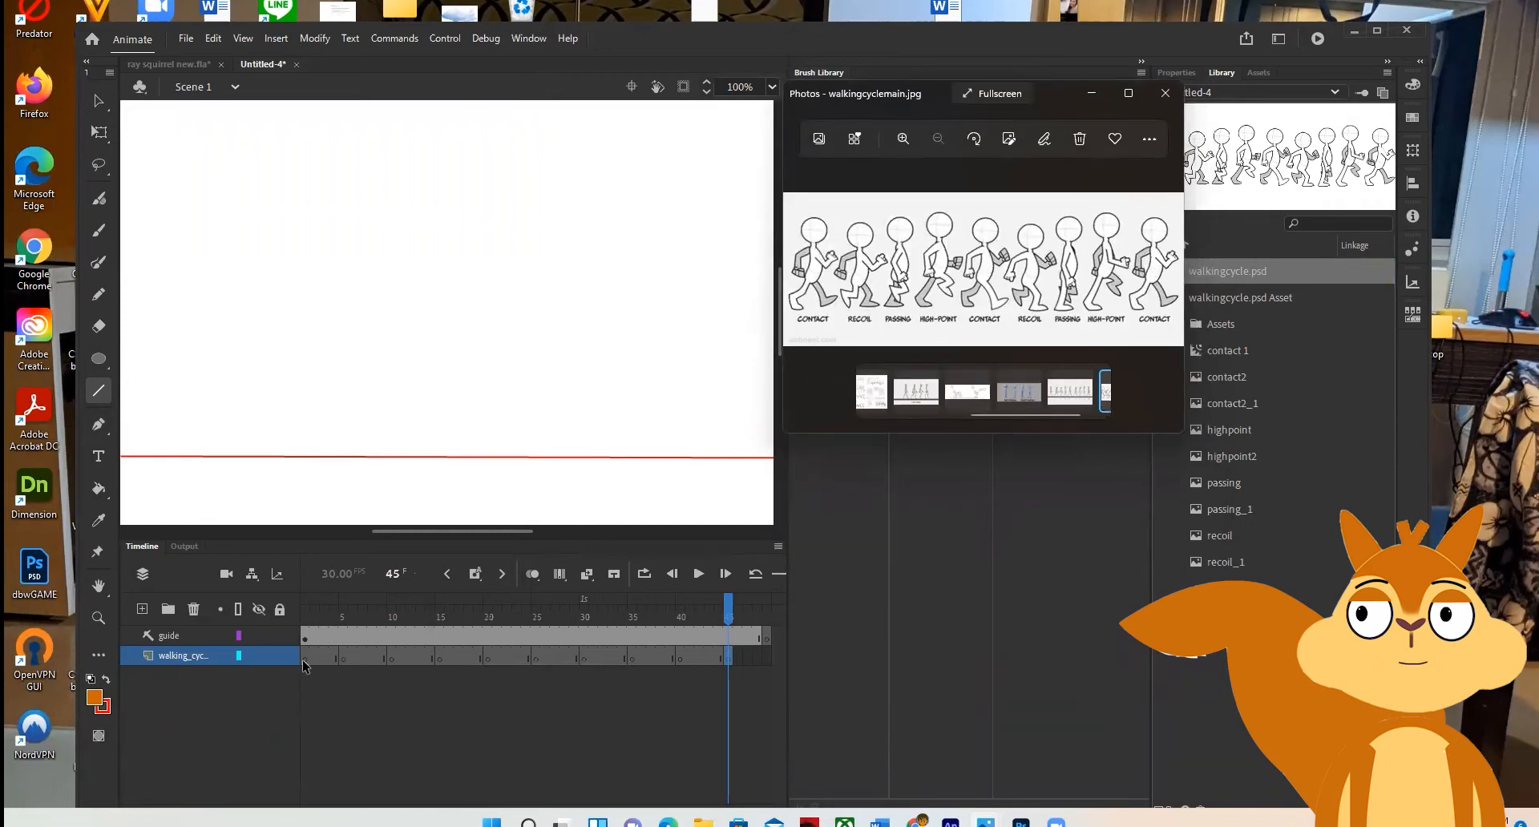
Place the contact 1 pose at the stage's left side on frame 45 and lower its feet onto the red ground line
left_click(1239, 354)
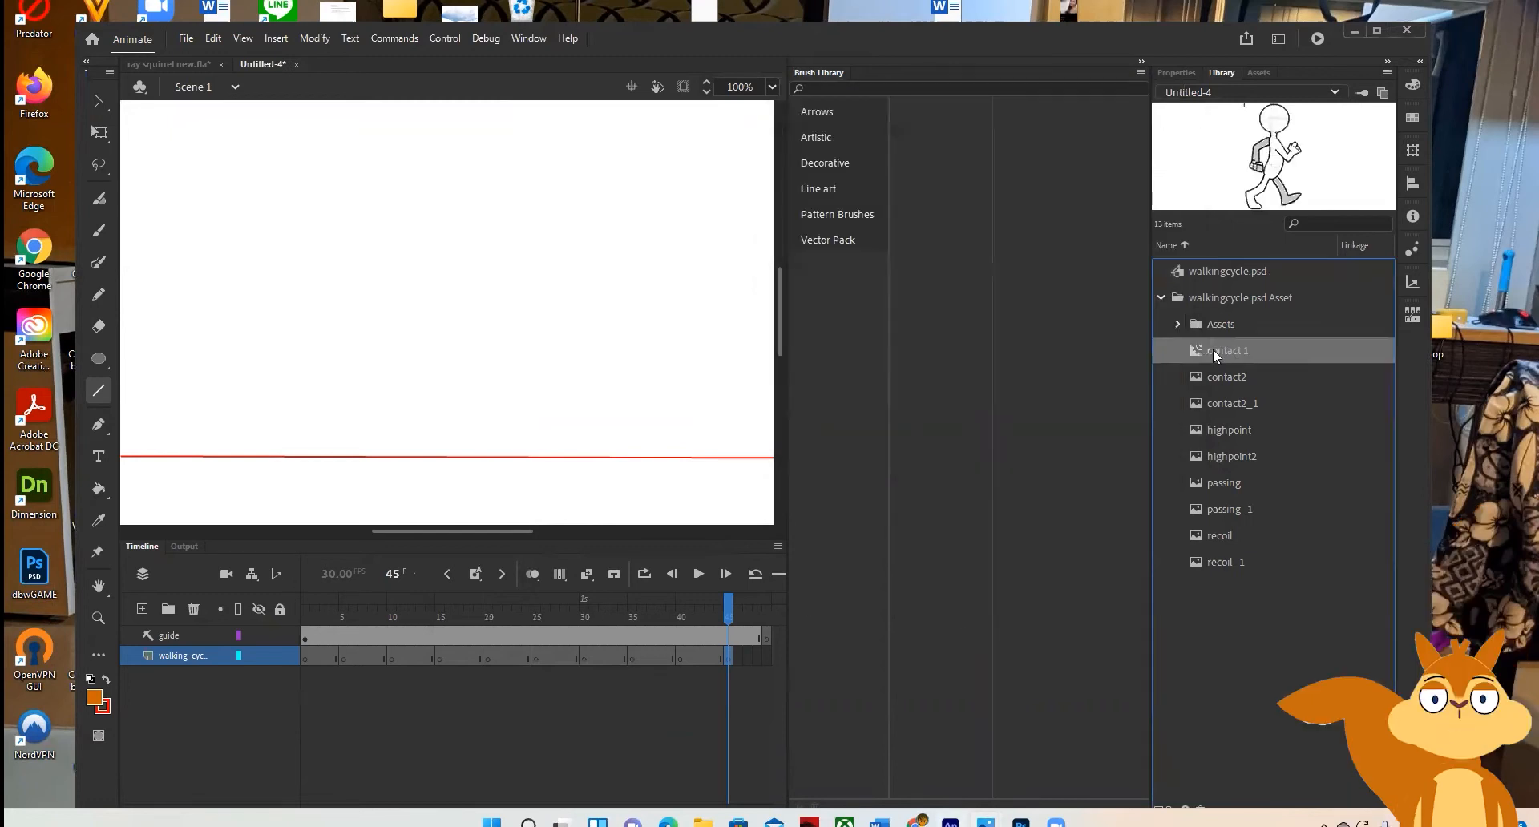
left_click_drag(1219, 350, 183, 353)
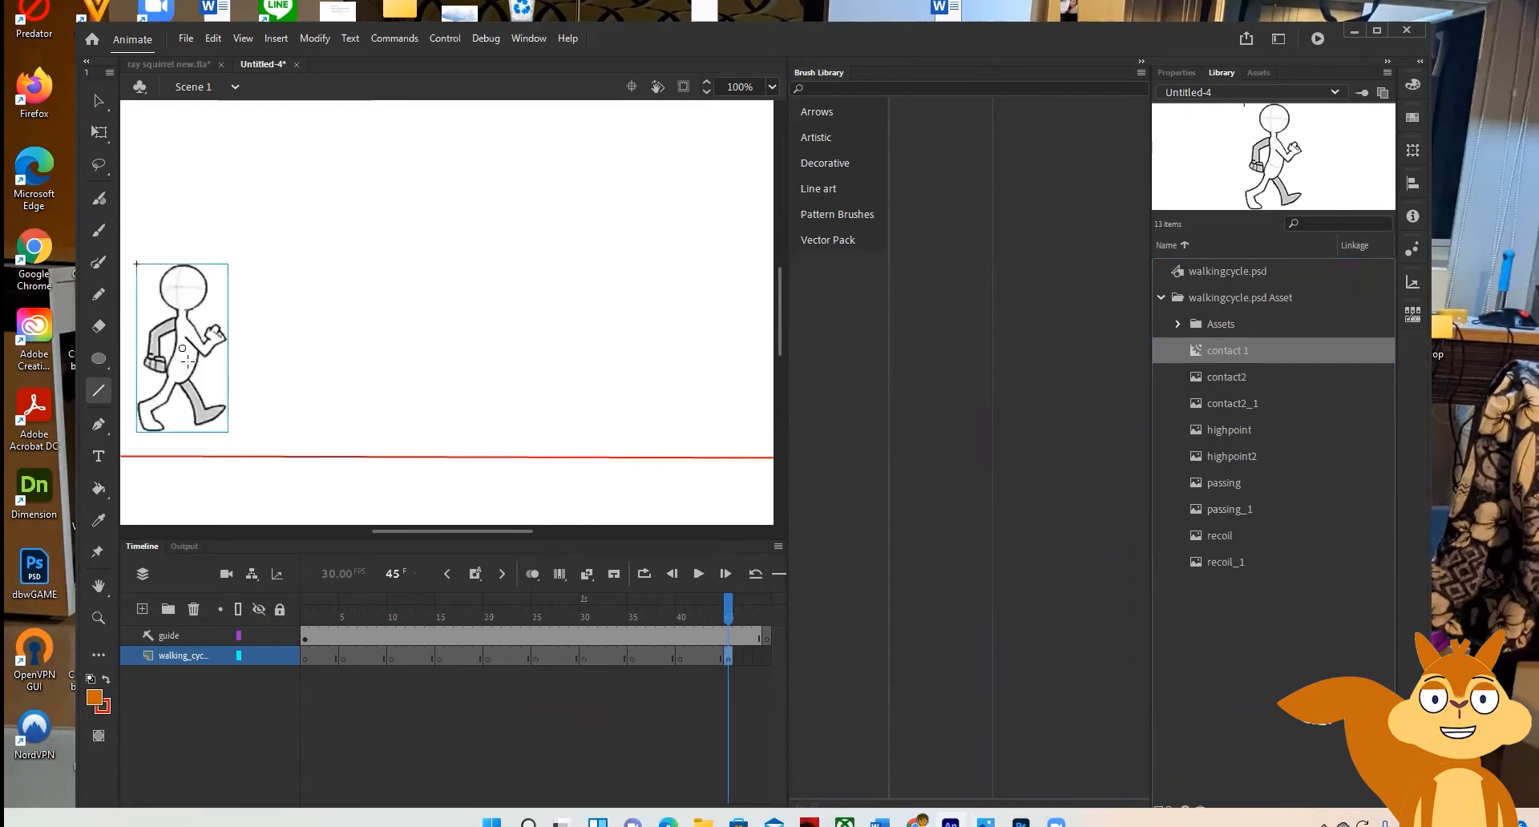
left_click(100, 102)
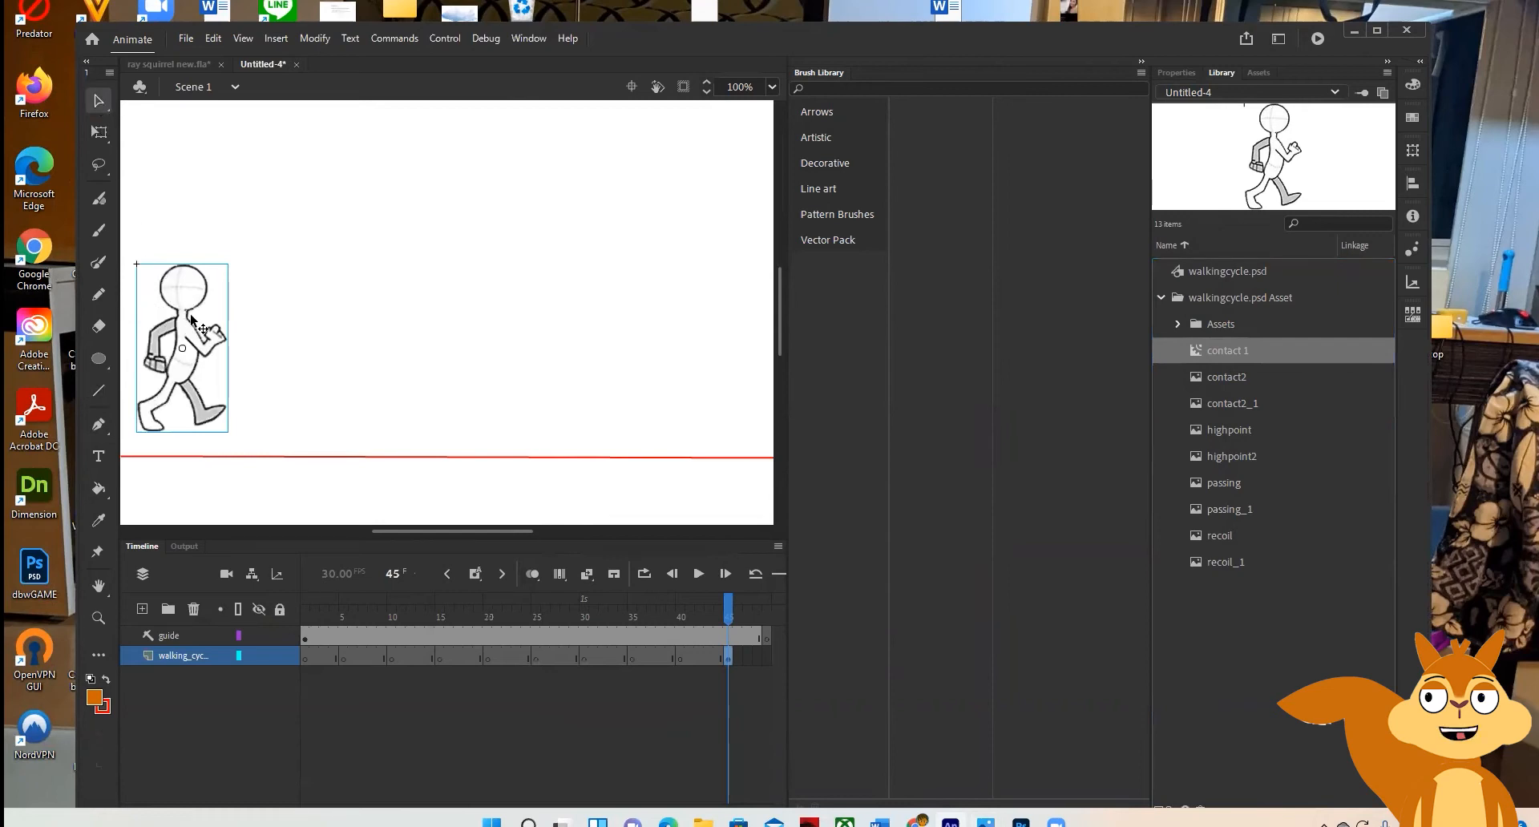
left_click_drag(184, 323, 183, 337)
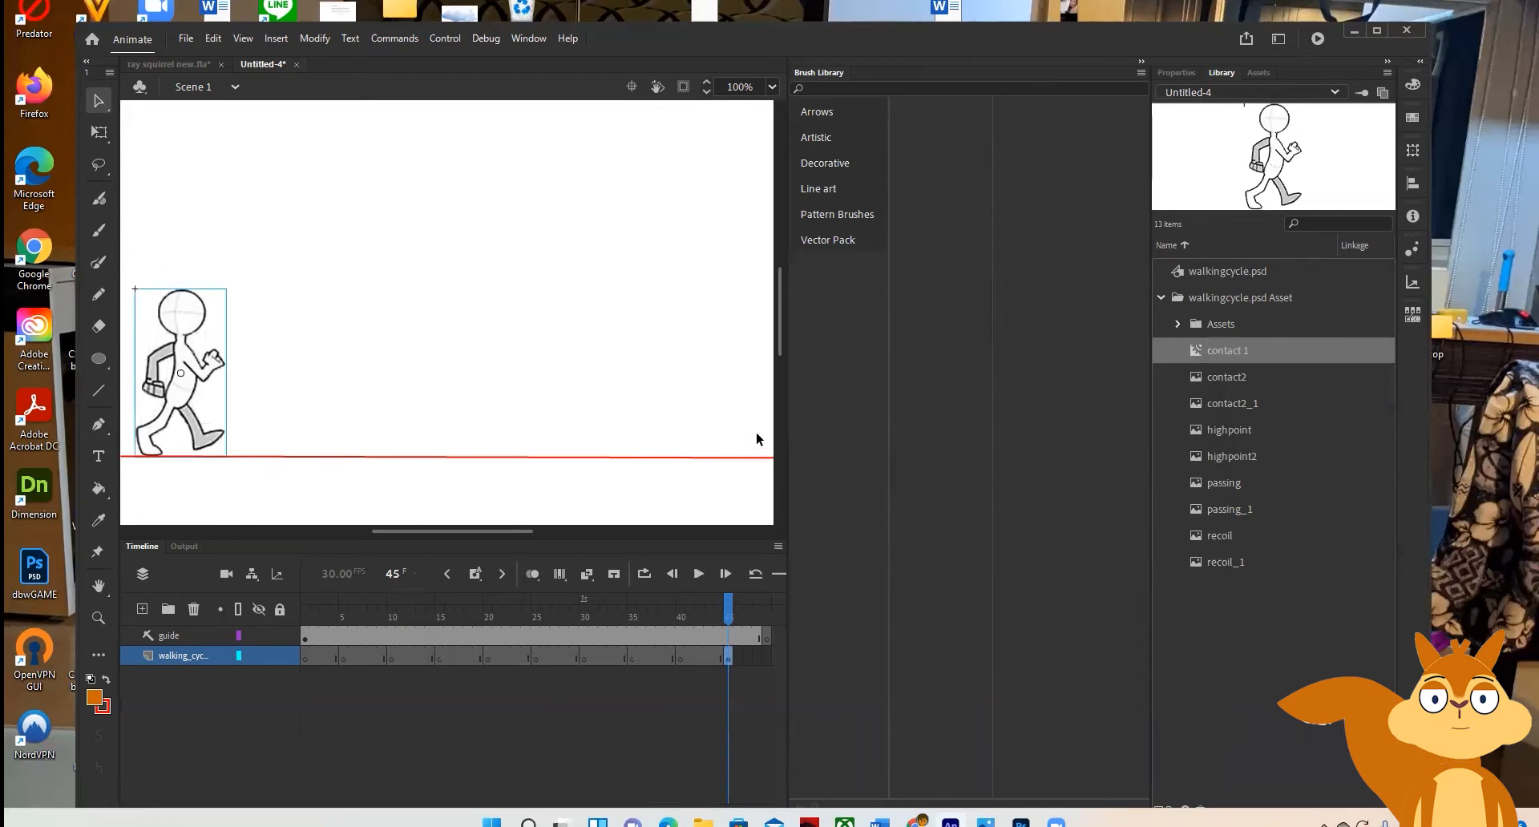
Compare the recoil pose in the library with the pose order in the walkingcyclemain.jpg reference image
double_click(1076, 31)
left_click(1062, 102)
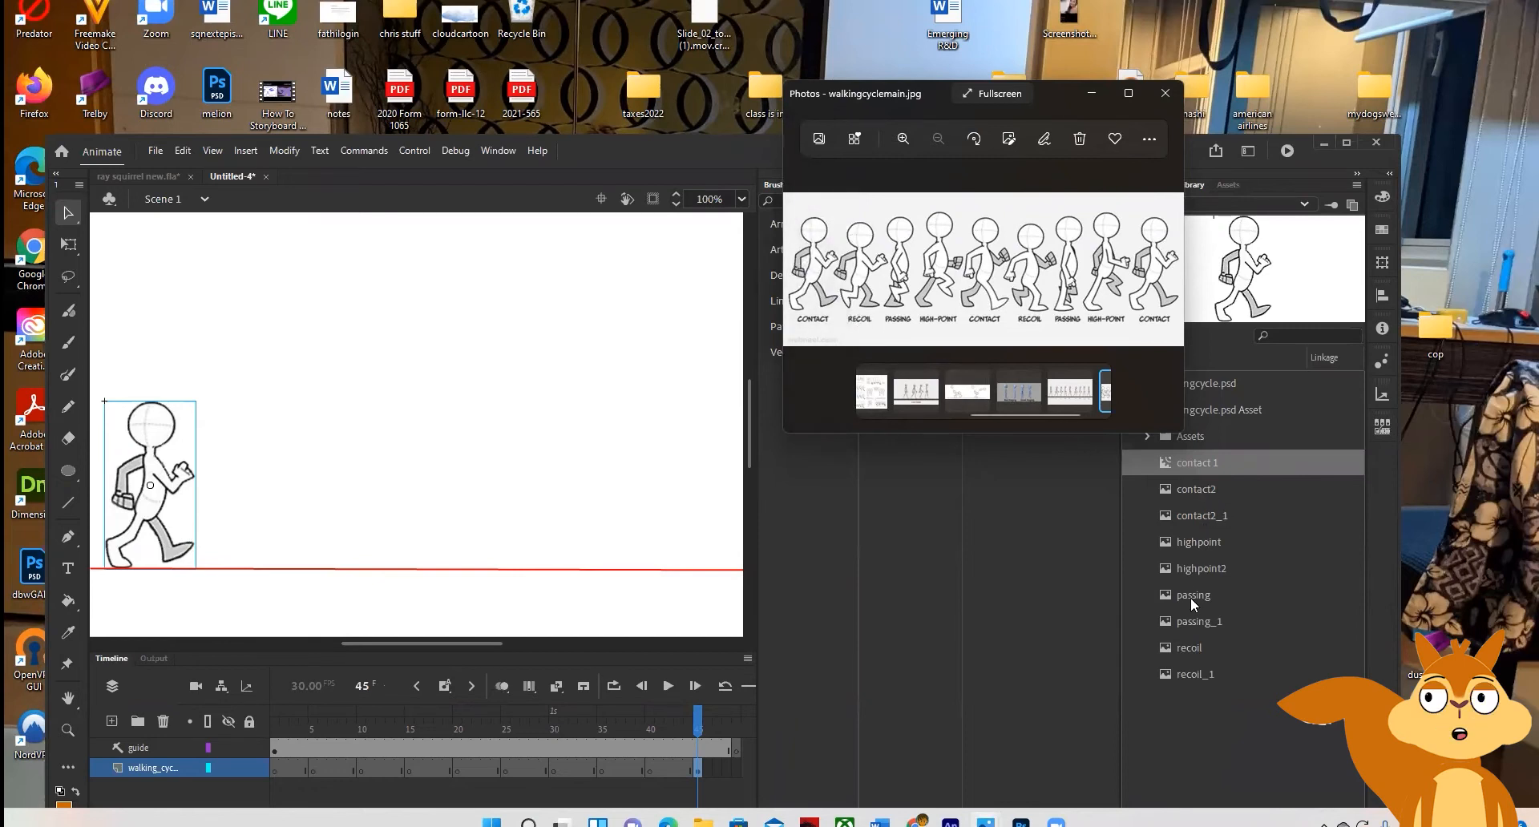
left_click(1191, 647)
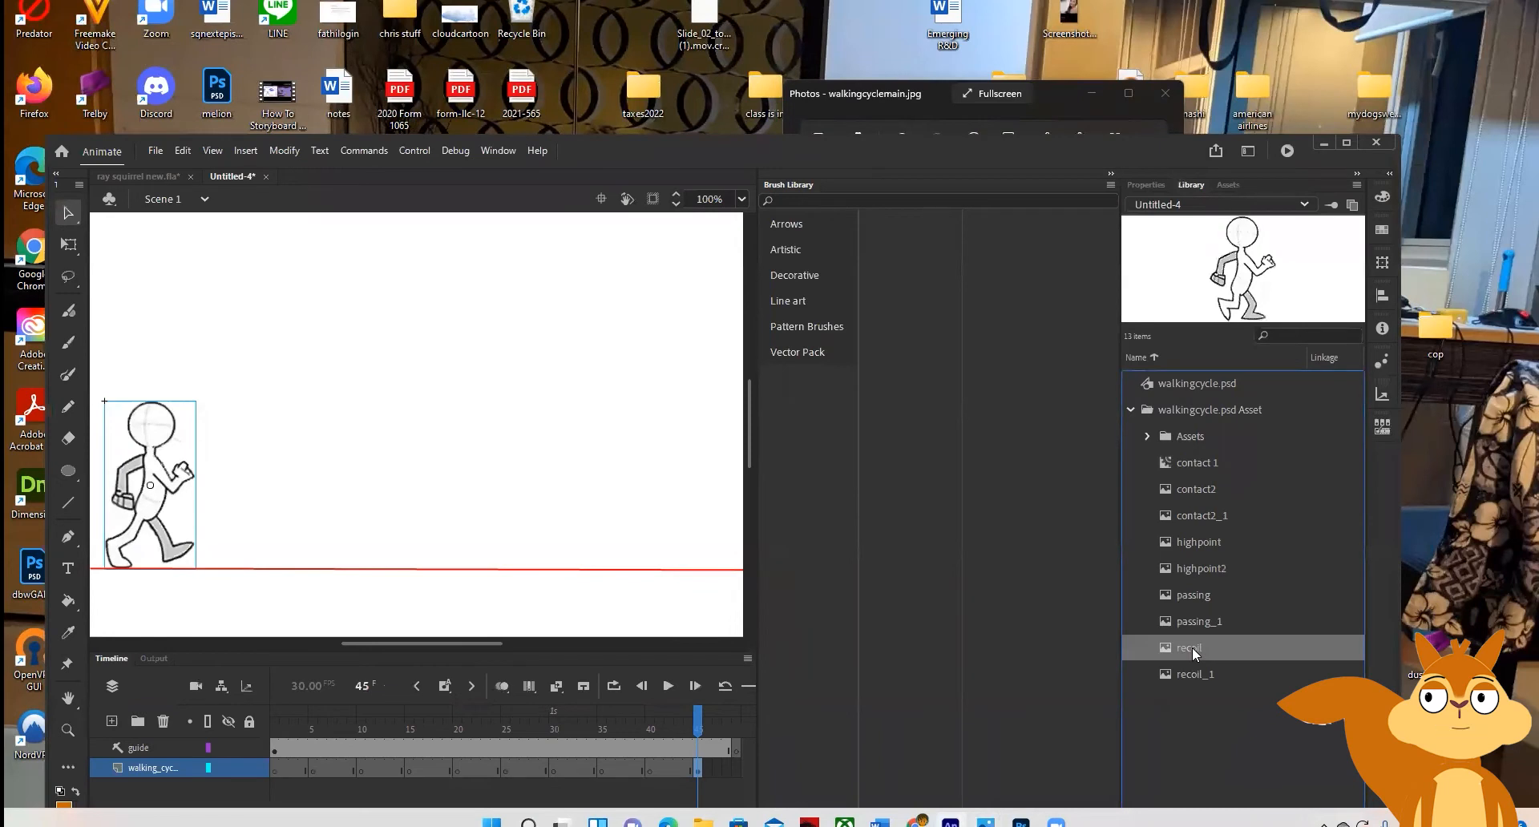
left_click(1065, 99)
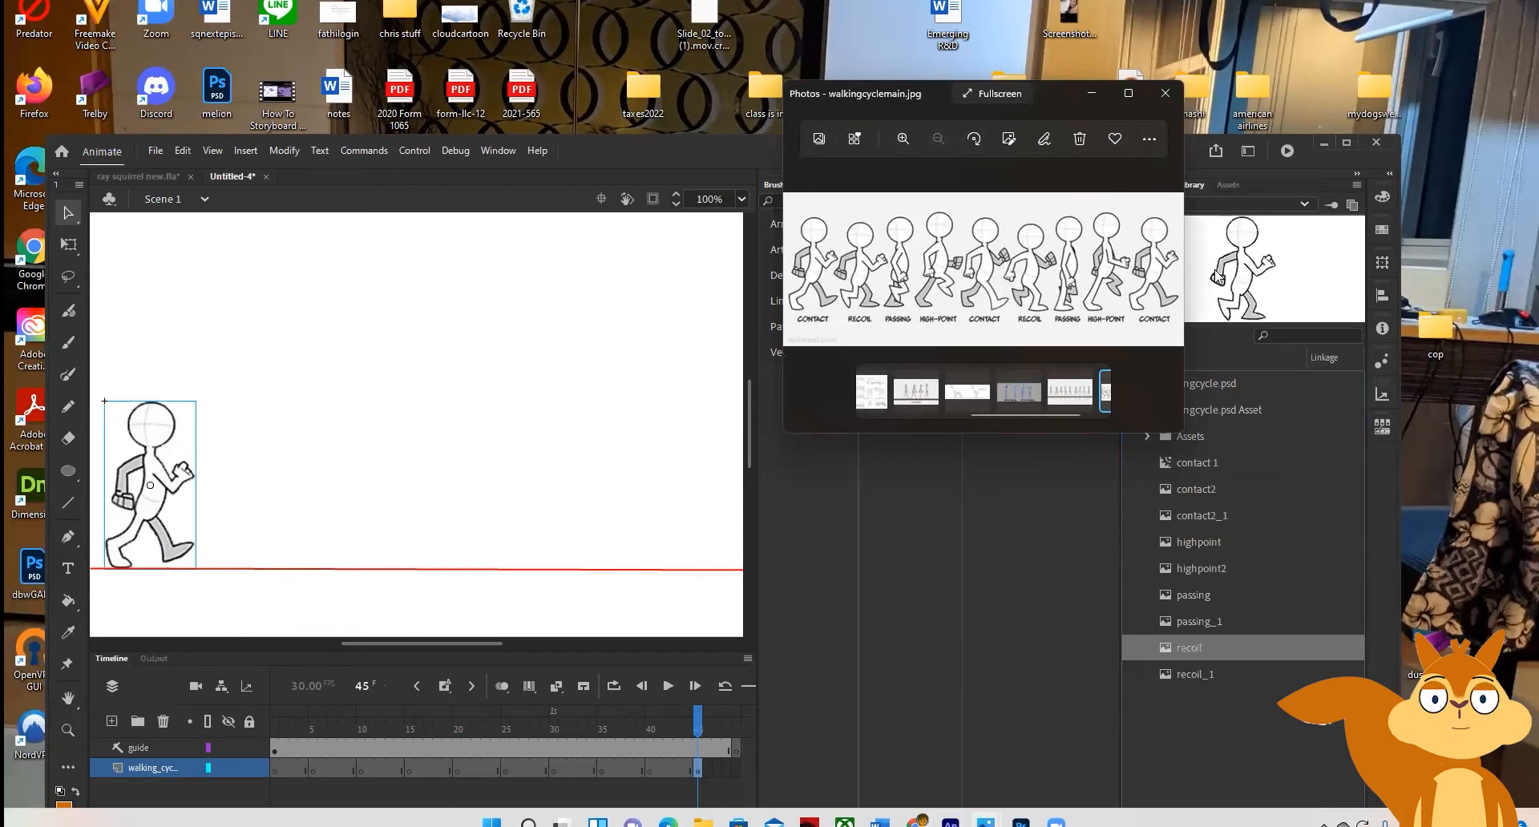
left_click(1190, 648)
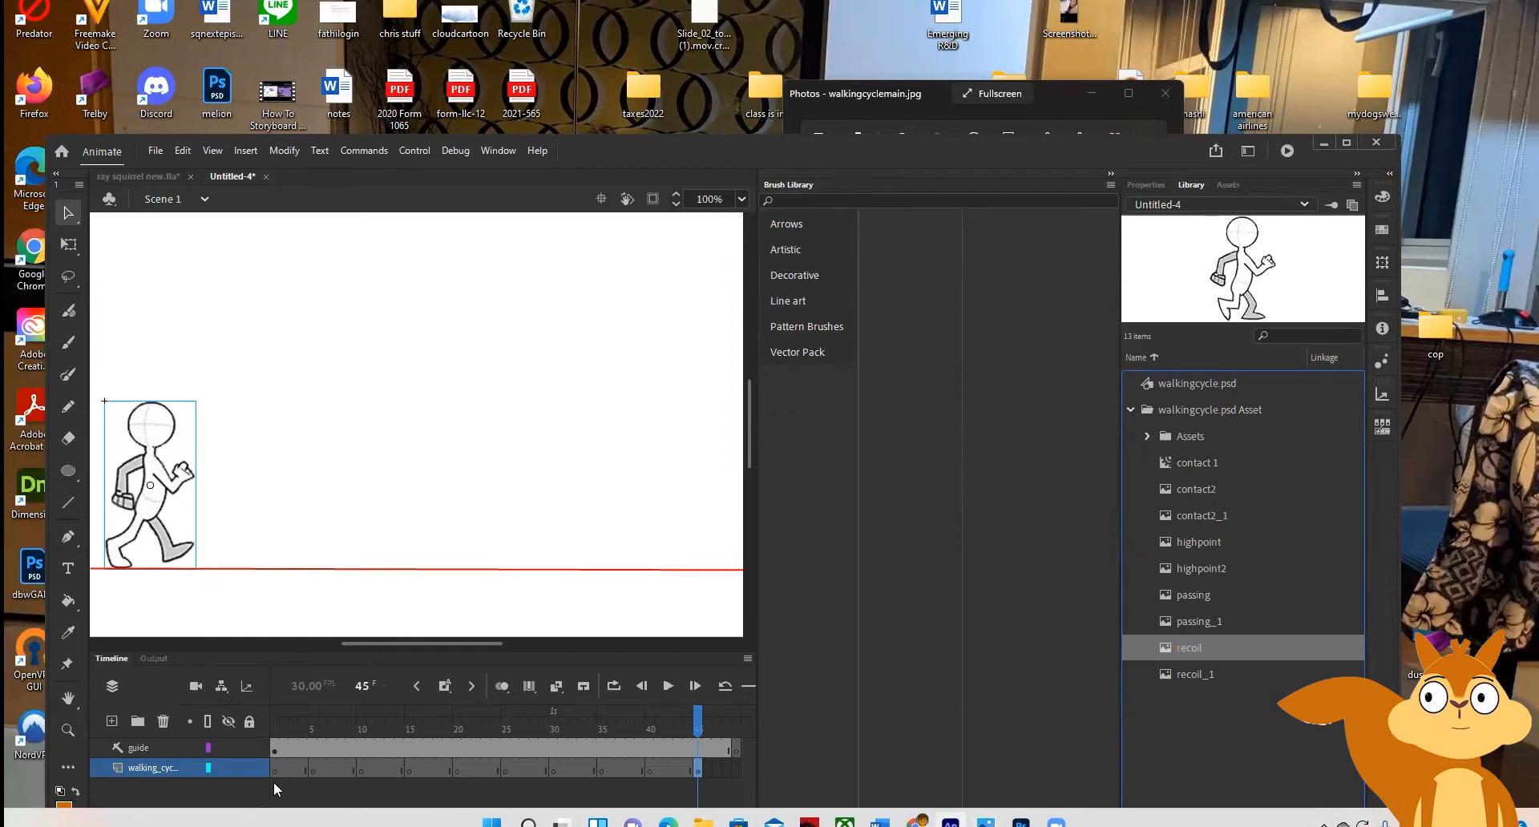
Undo the placement of the contact 1 pose on frame 45 of the walking cycle layer, leaving that keyframe blank
left_click(700, 724)
mouse_move(700, 724)
left_mouse_down()
mouse_move(678, 724)
mouse_move(697, 726)
left_mouse_up()
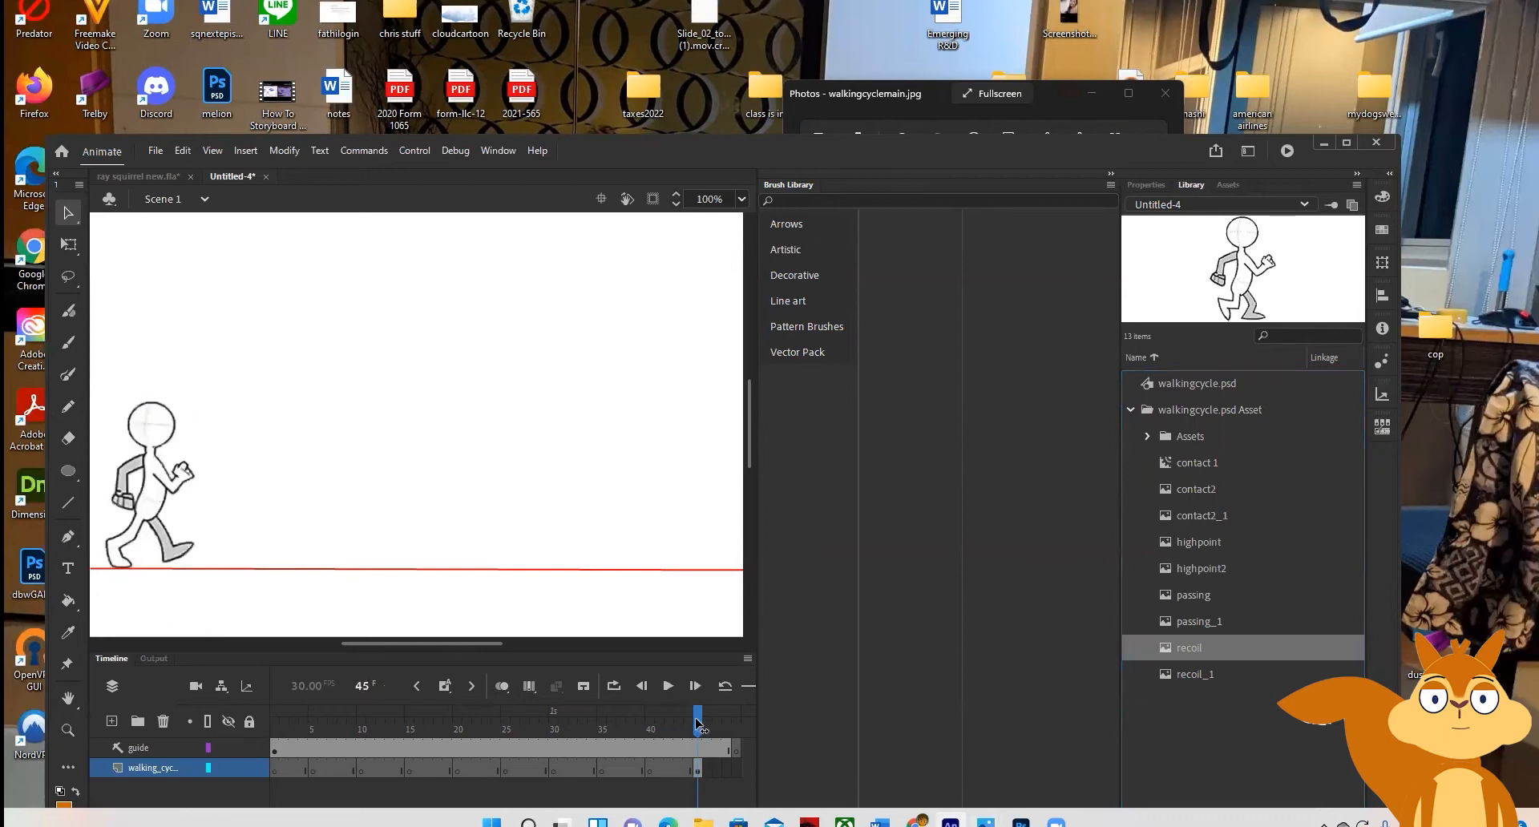
left_click(698, 774)
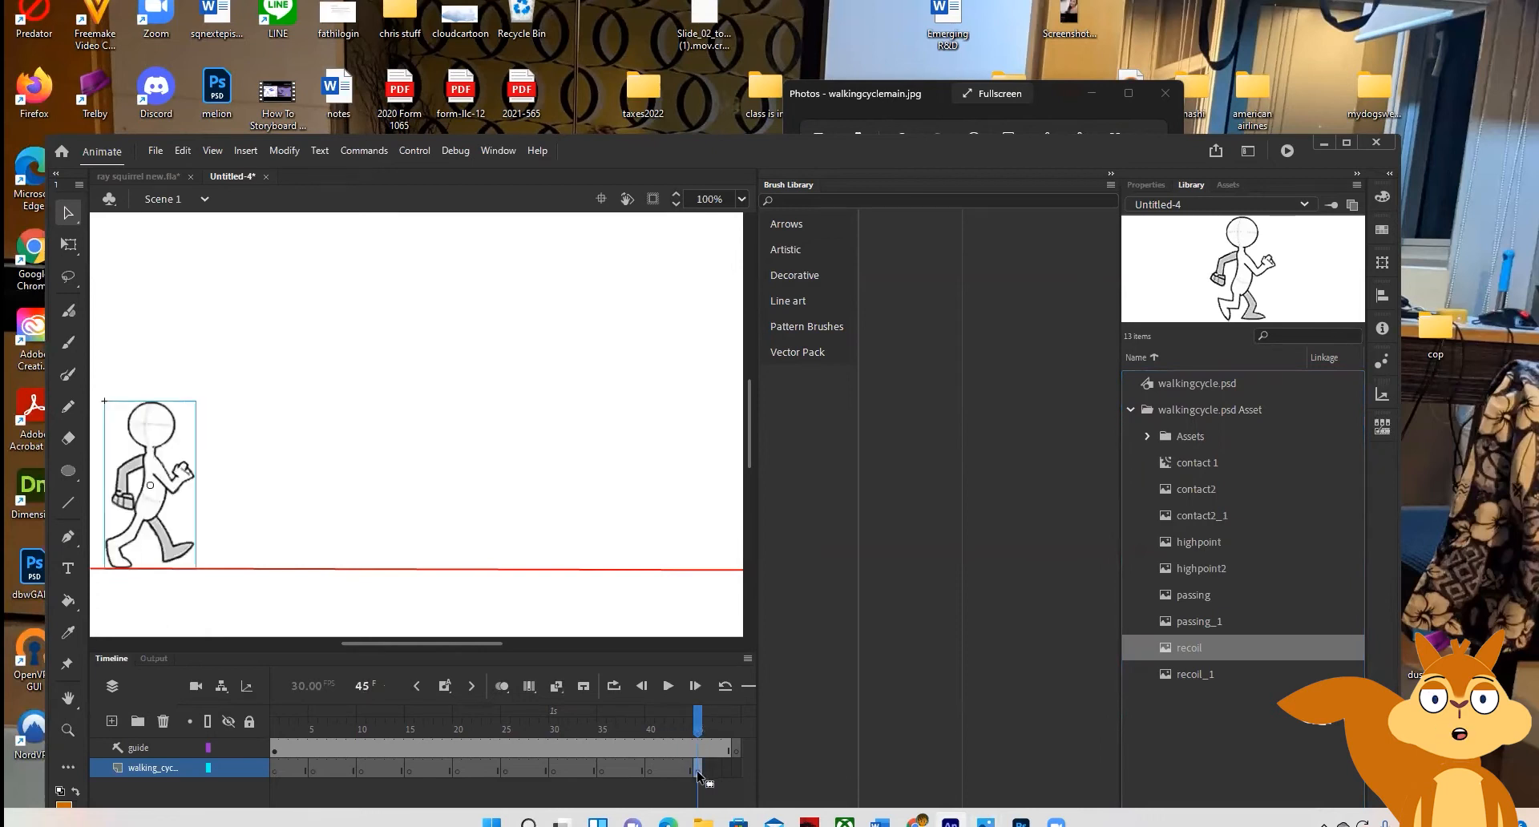
left_click(182, 151)
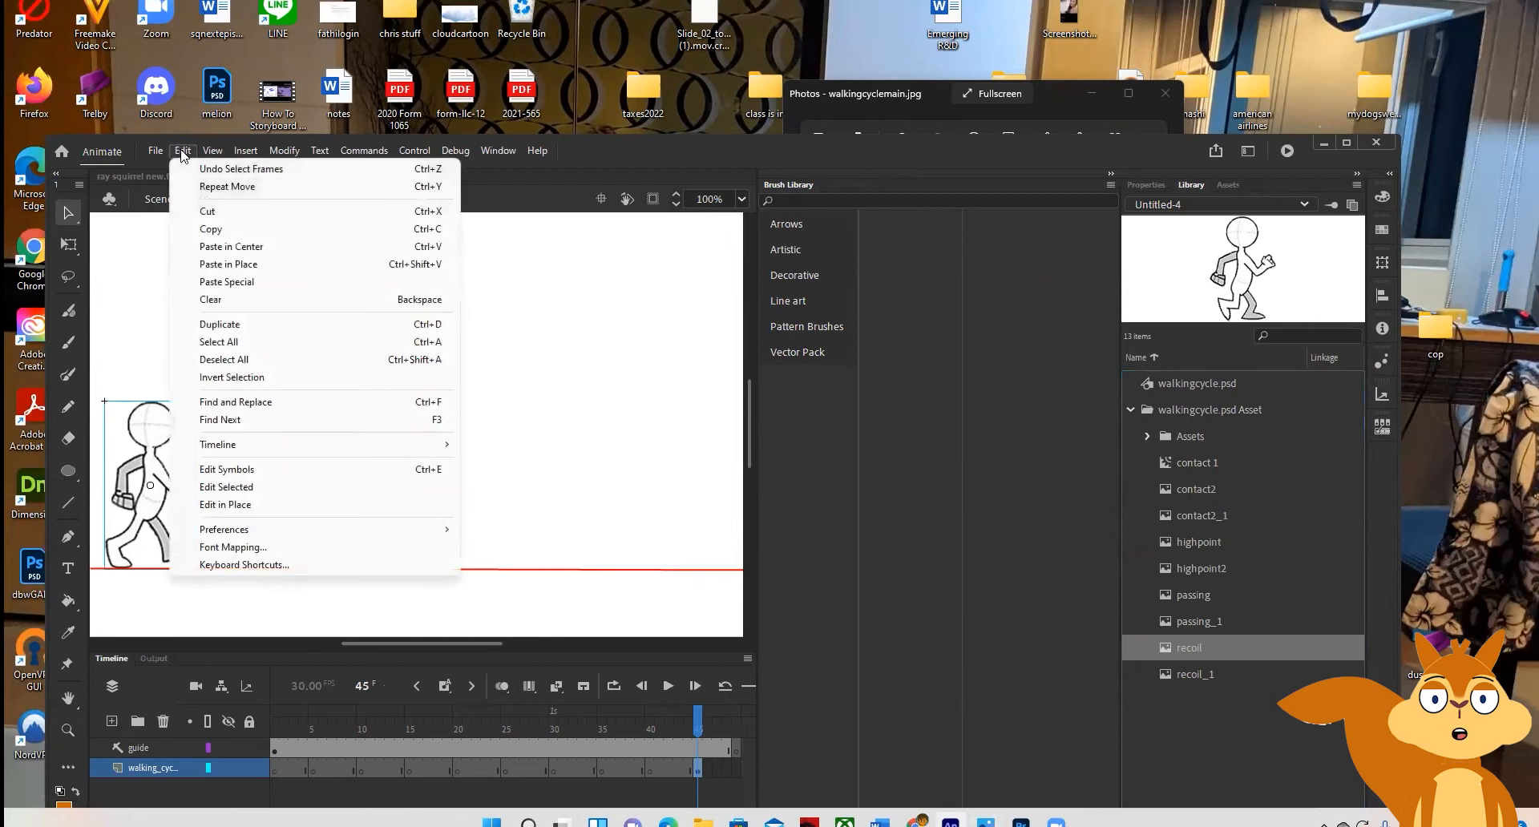
left_click(207, 169)
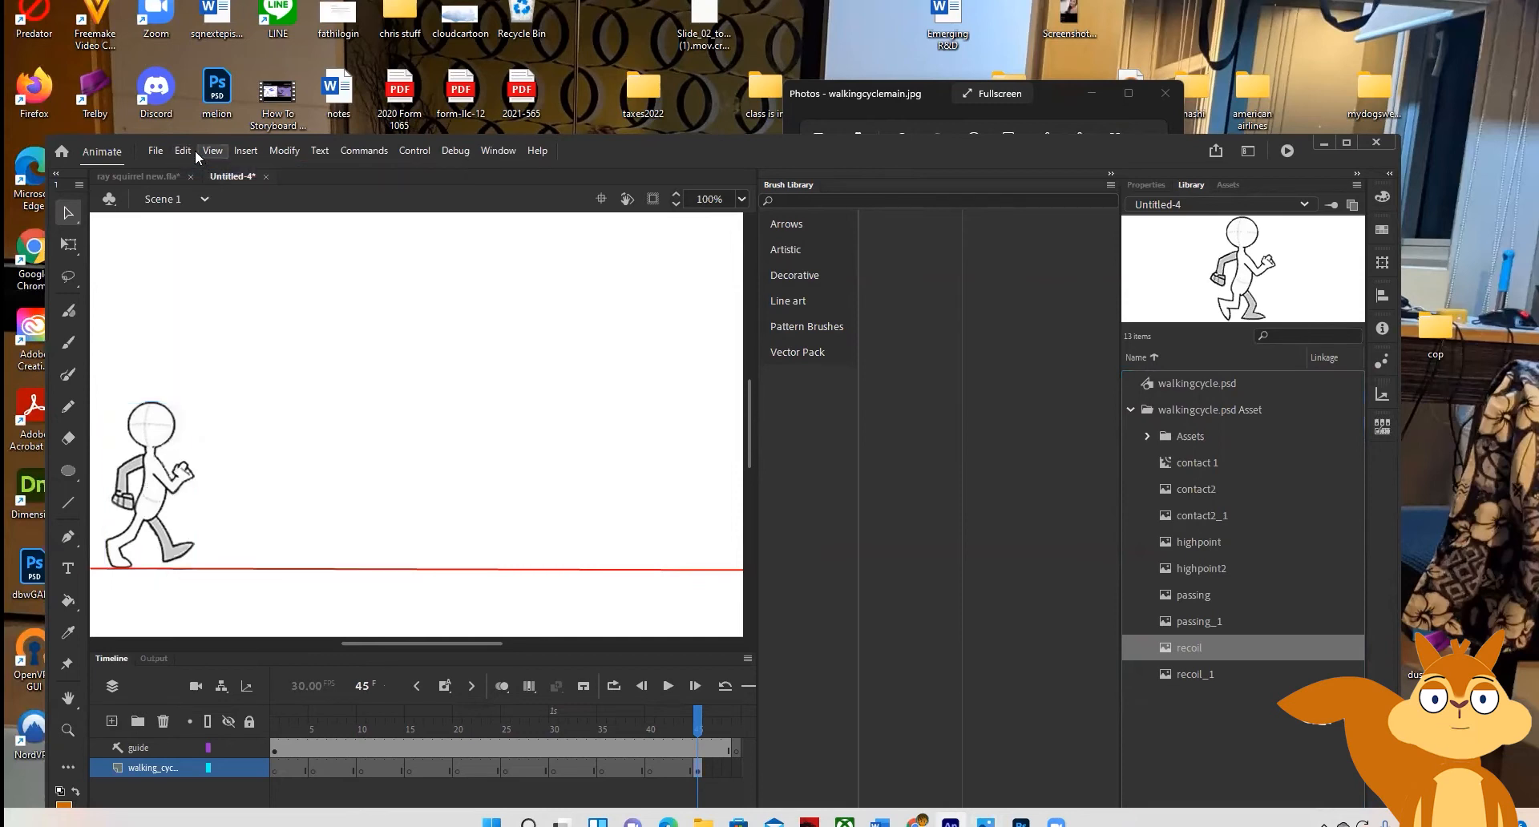
left_click(184, 151)
left_click(192, 170)
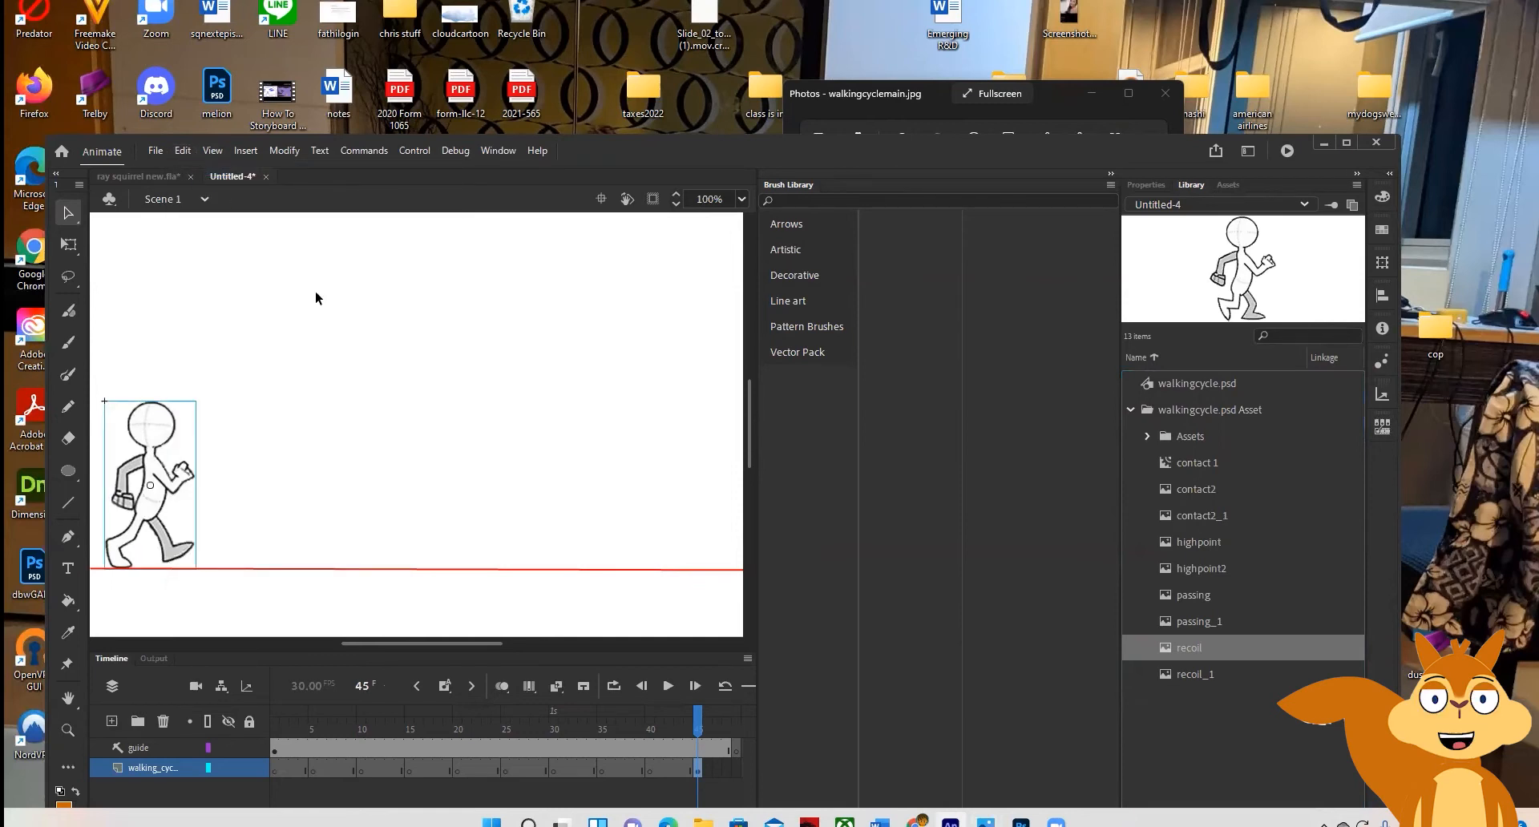
left_click(177, 154)
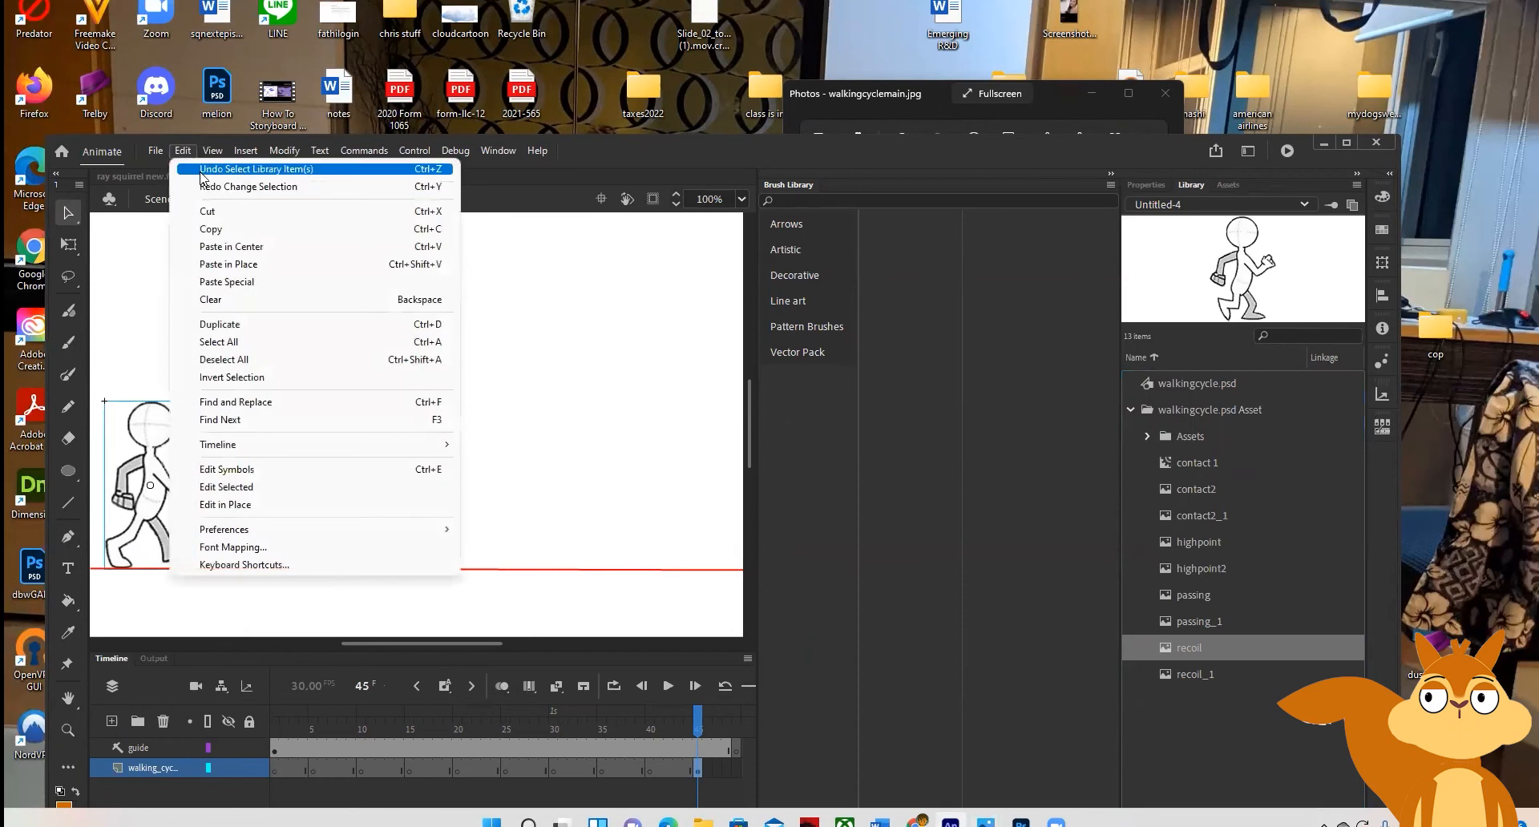
left_click(200, 171)
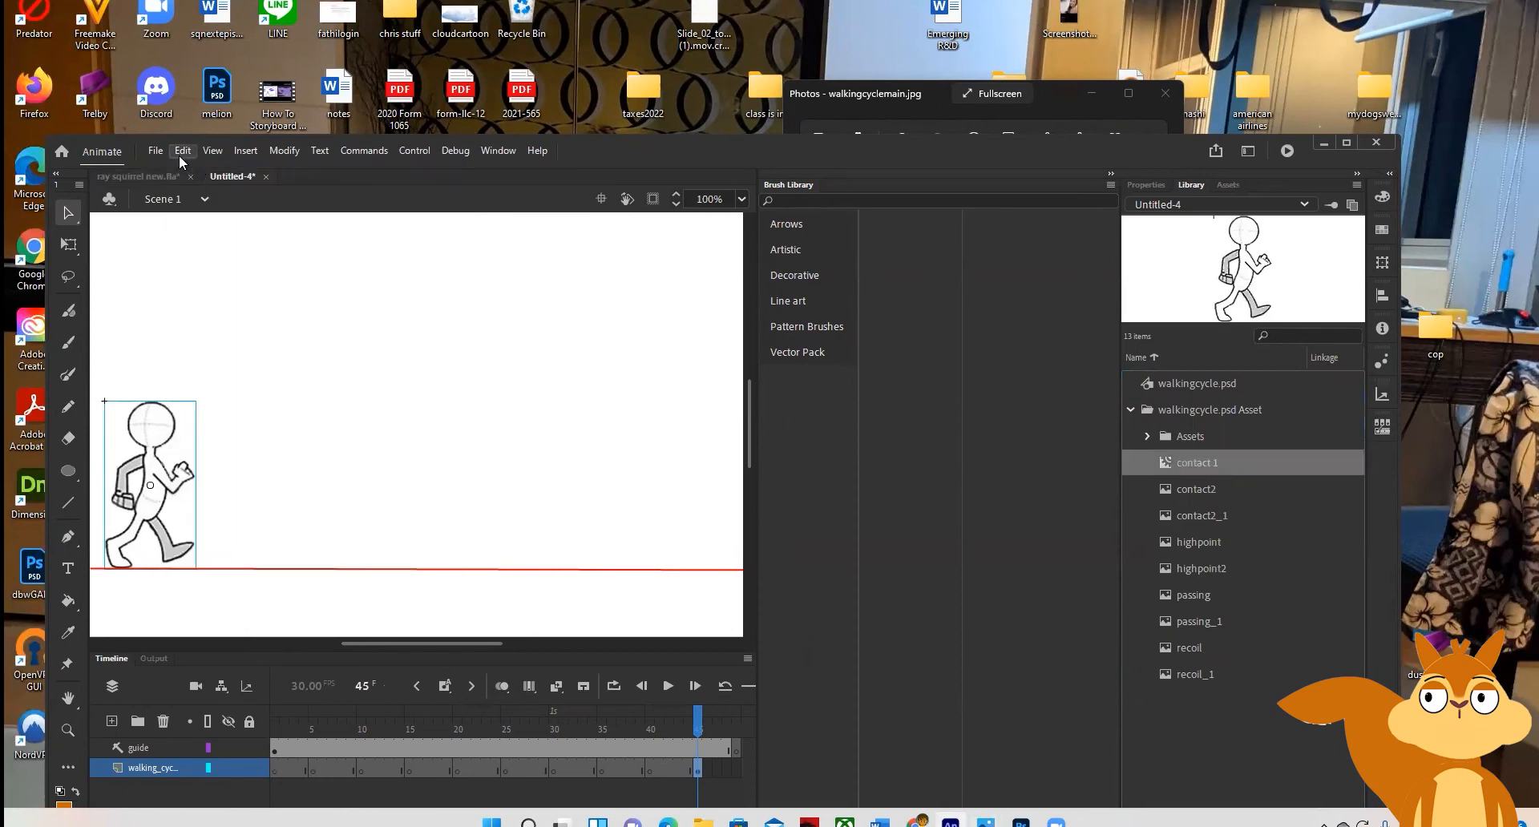
left_click(181, 153)
left_click(201, 169)
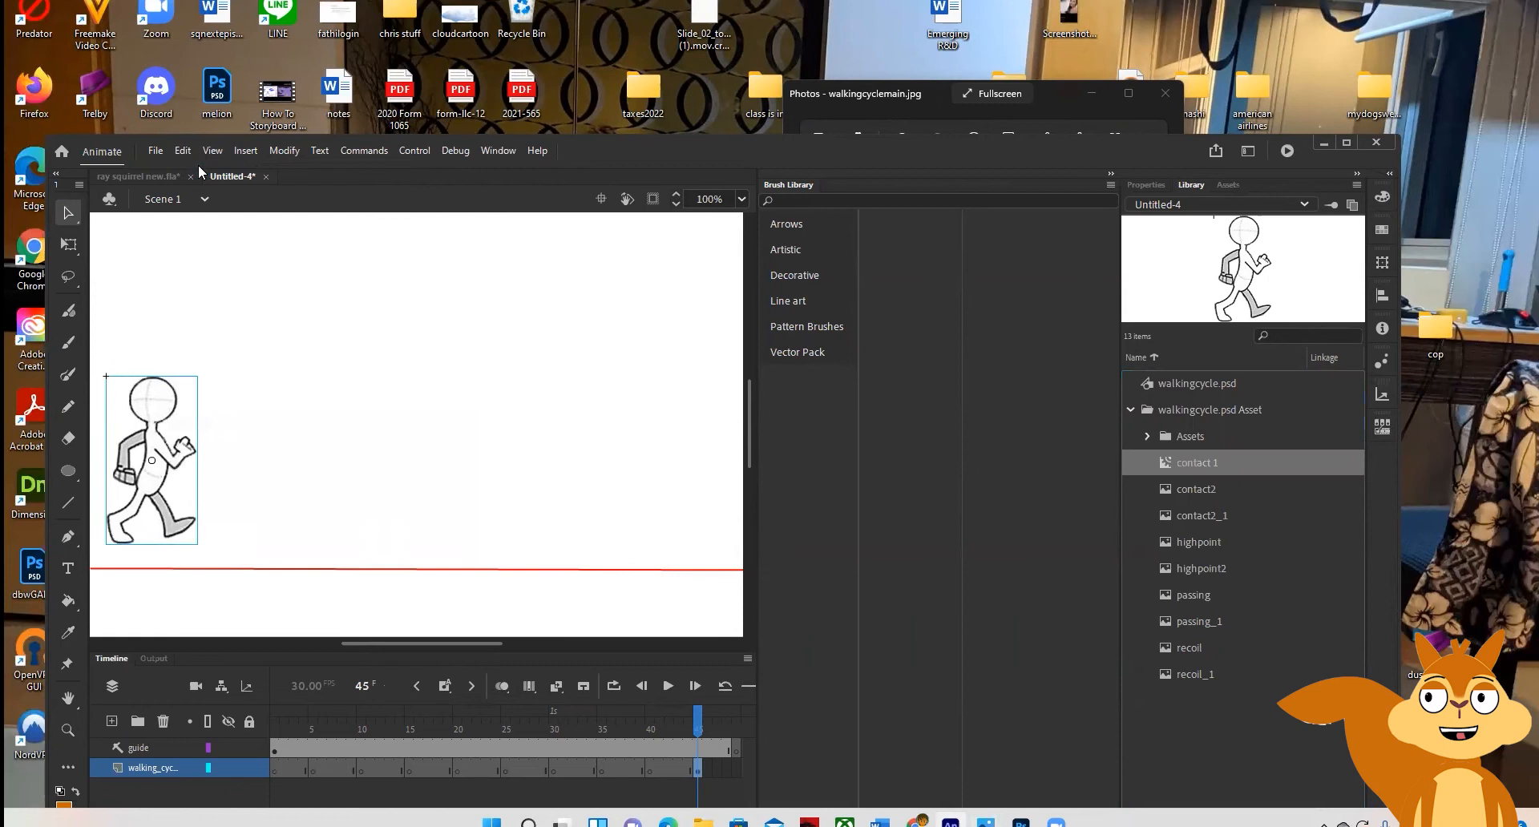
left_click(183, 151)
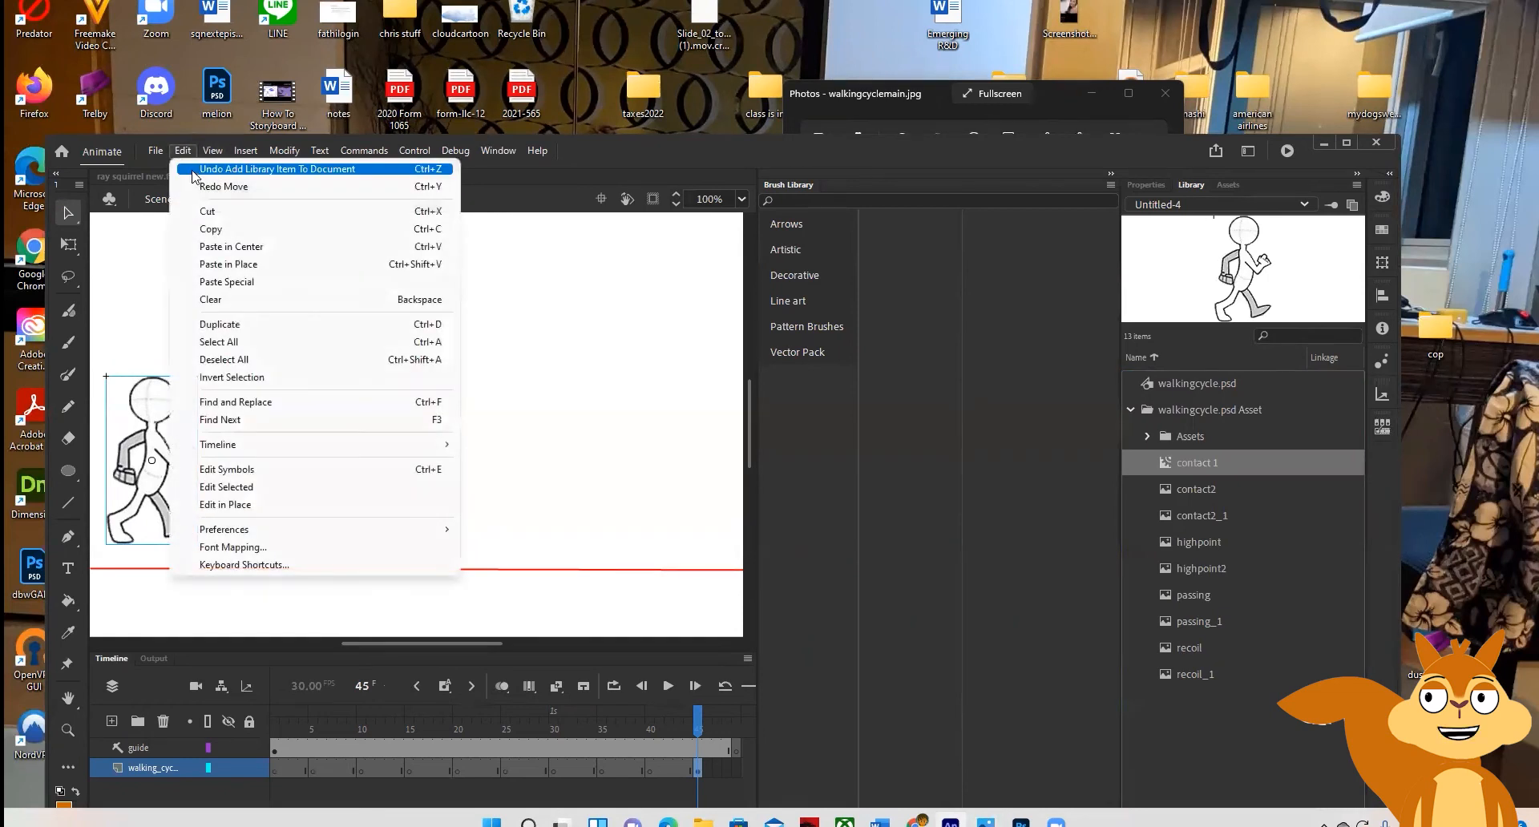
left_click(193, 171)
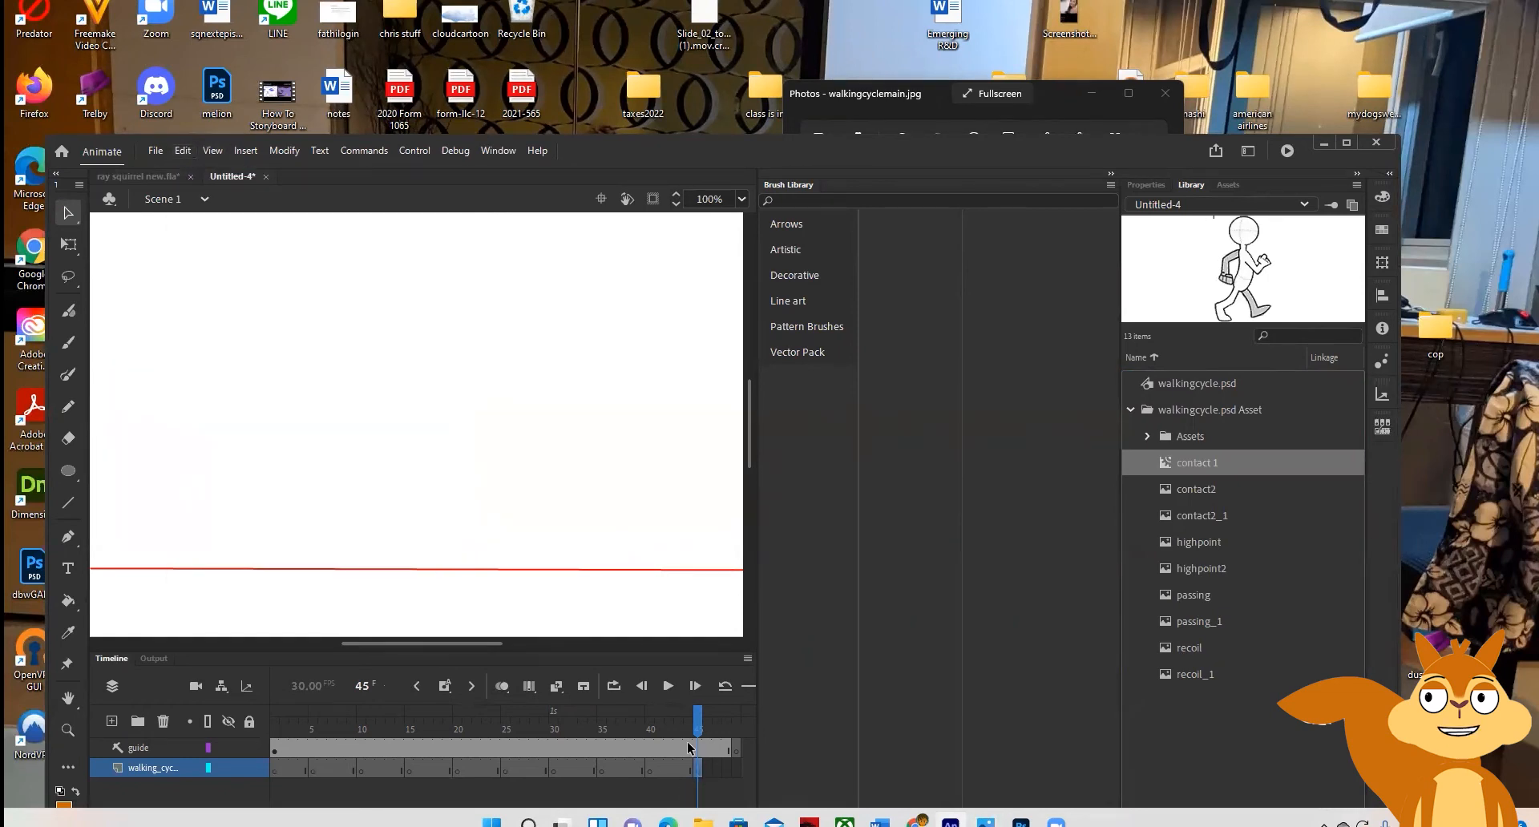
Place the contact 1 pose at the stage's left side on frame 1, with its feet on the red ground line
left_click_drag(702, 724, 231, 747)
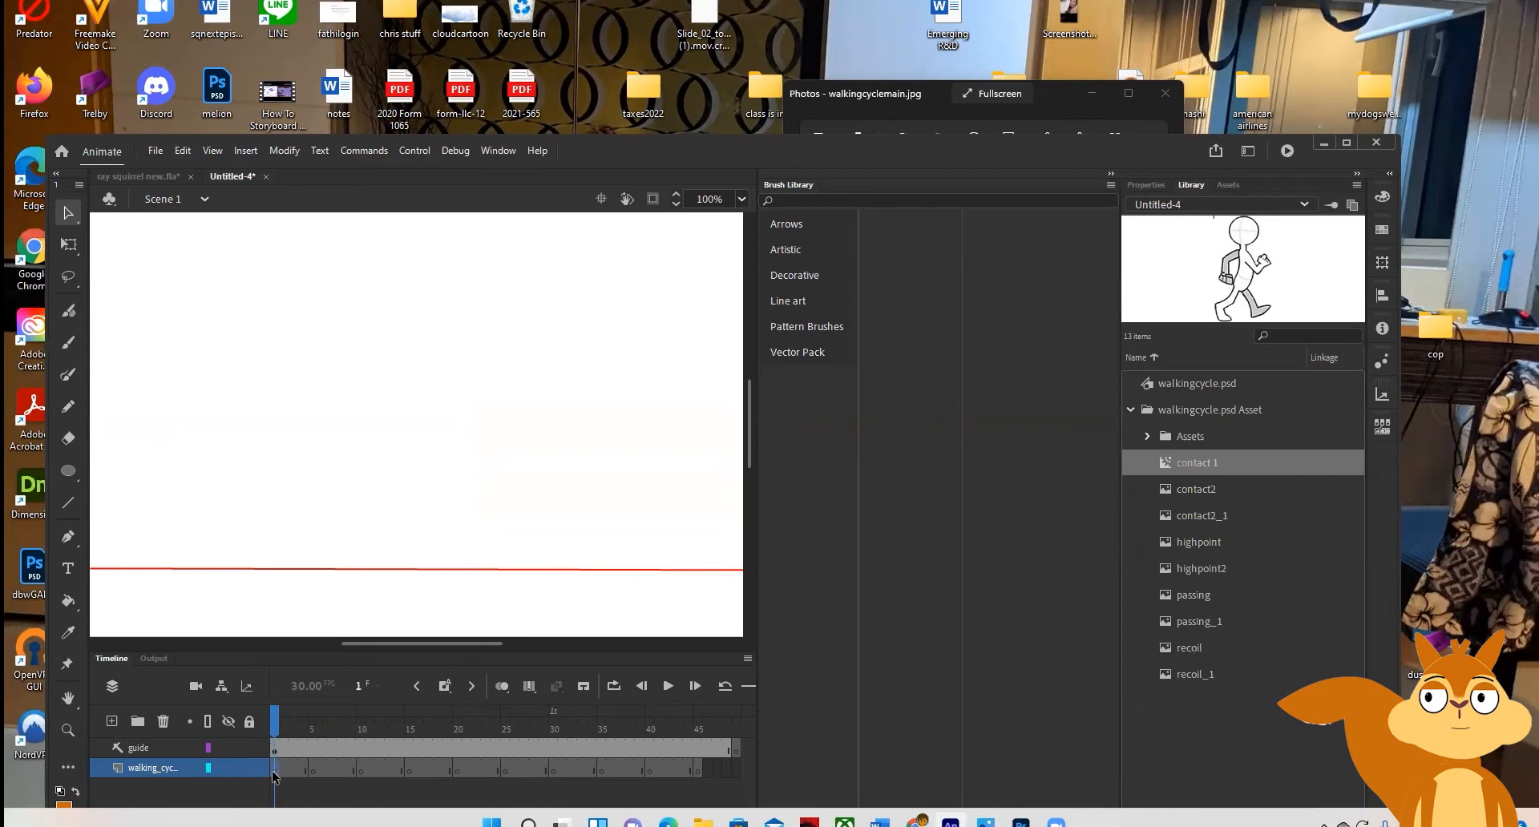
left_click_drag(1189, 478, 219, 415)
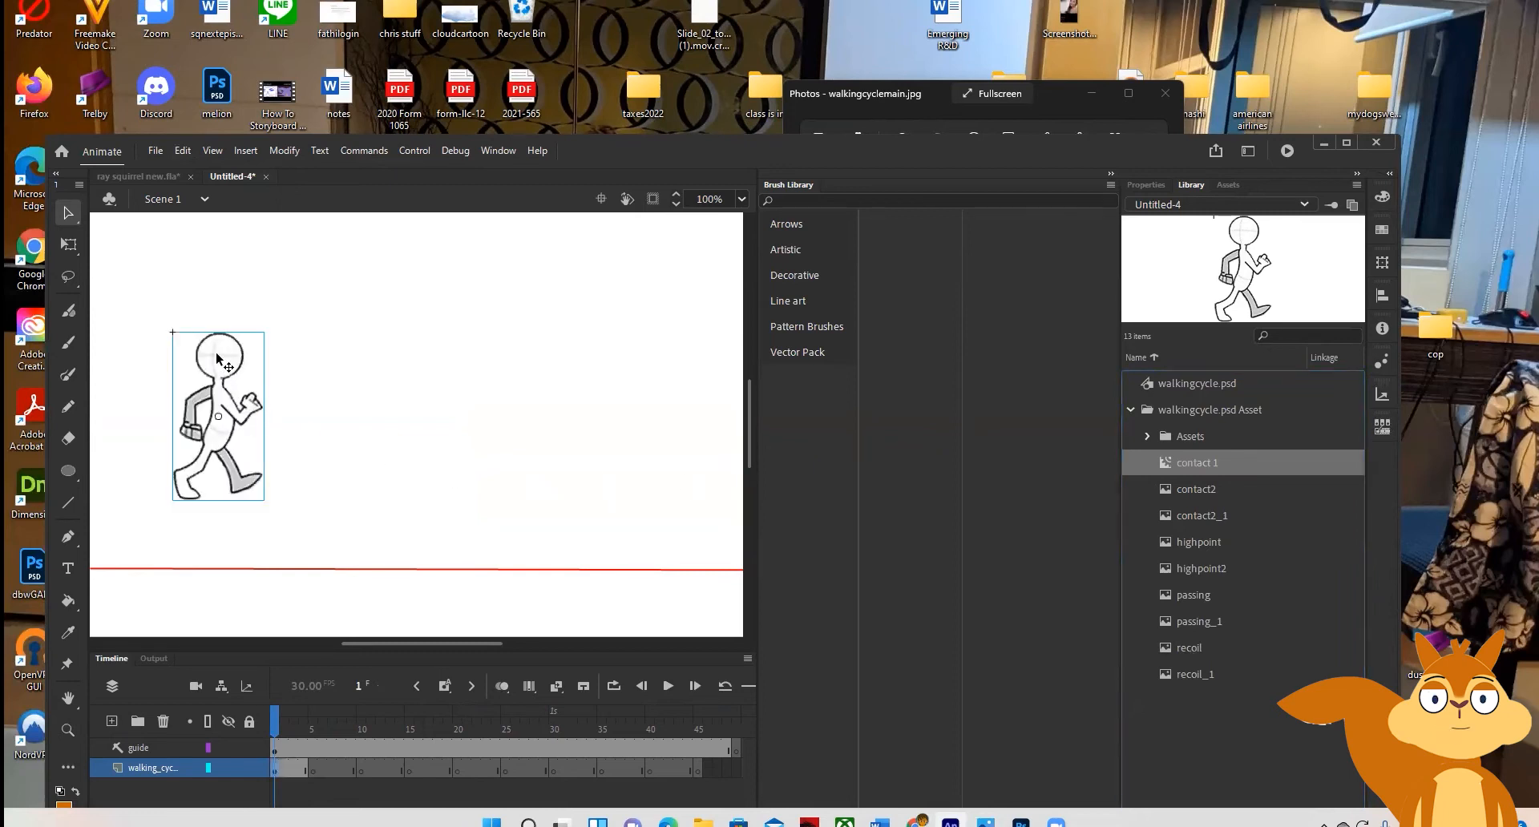
left_click_drag(218, 366, 149, 437)
Check the pose order in the walkingcyclemain.jpg reference and place the recoil pose on frame 5, slightly ahead of contact 1
left_click_drag(277, 728, 319, 770)
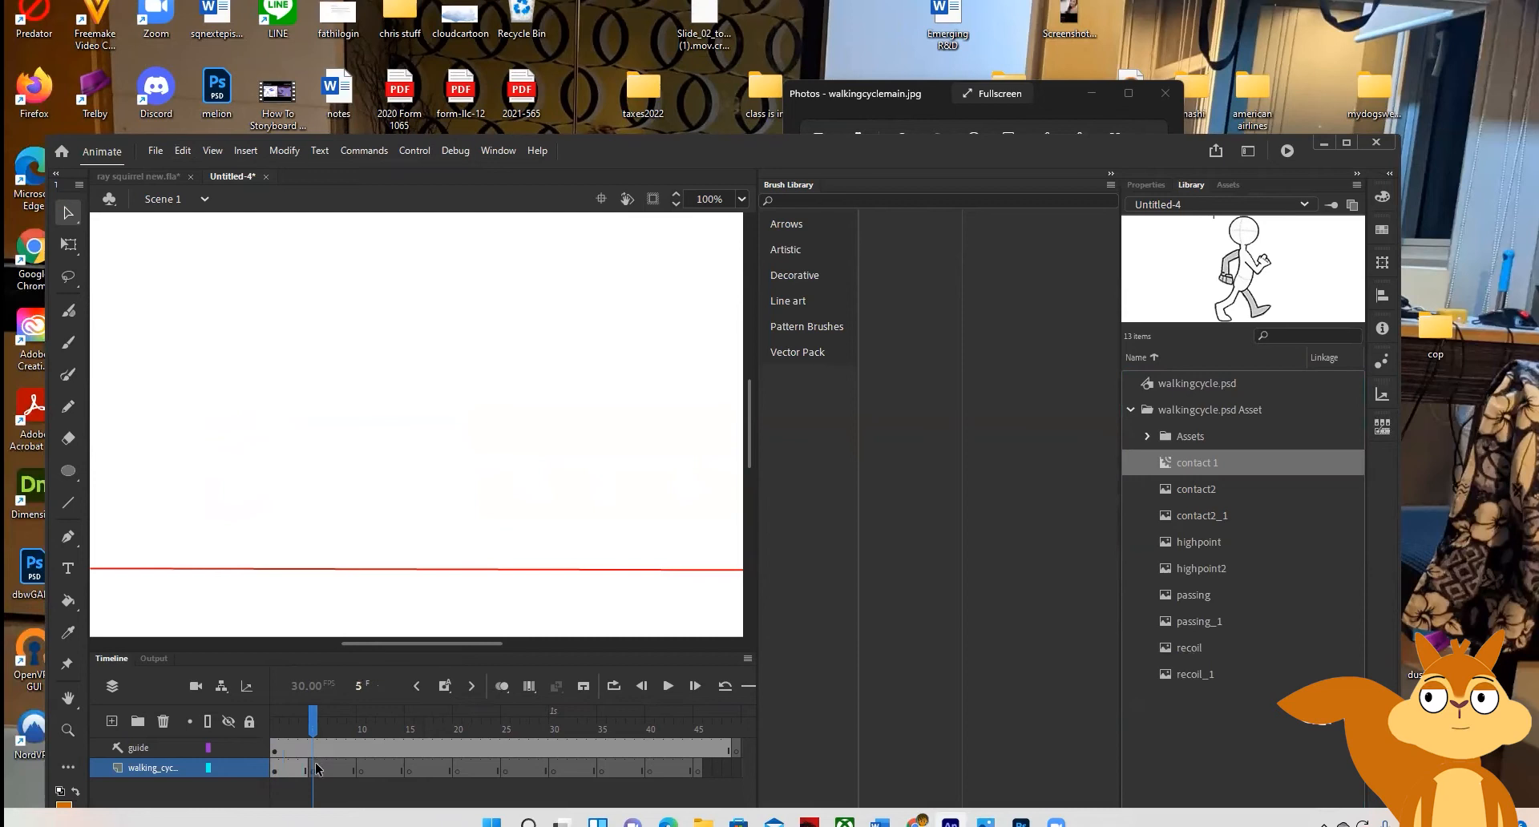
left_click(949, 102)
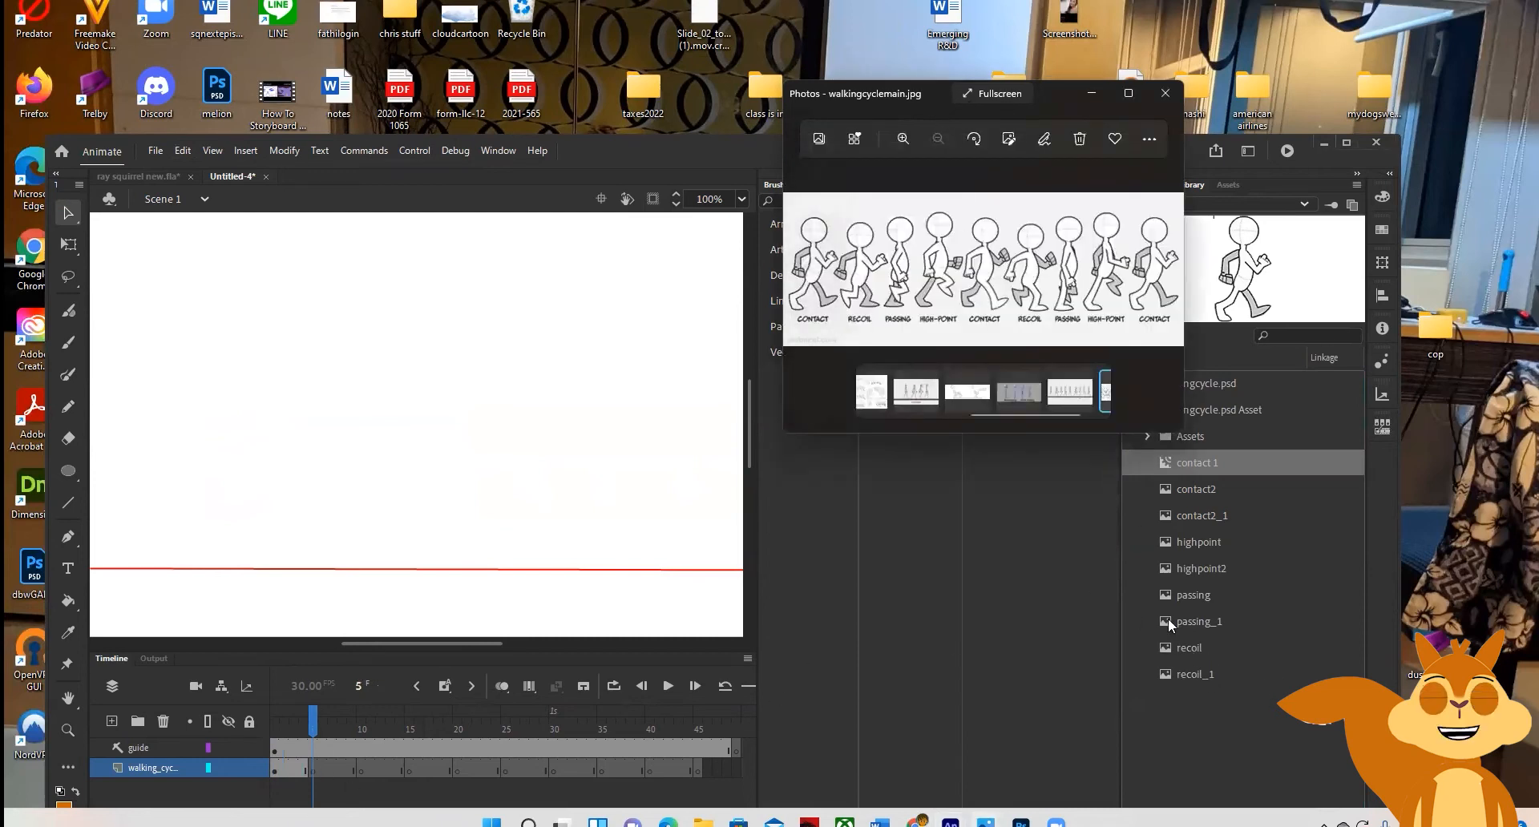
left_click(1186, 649)
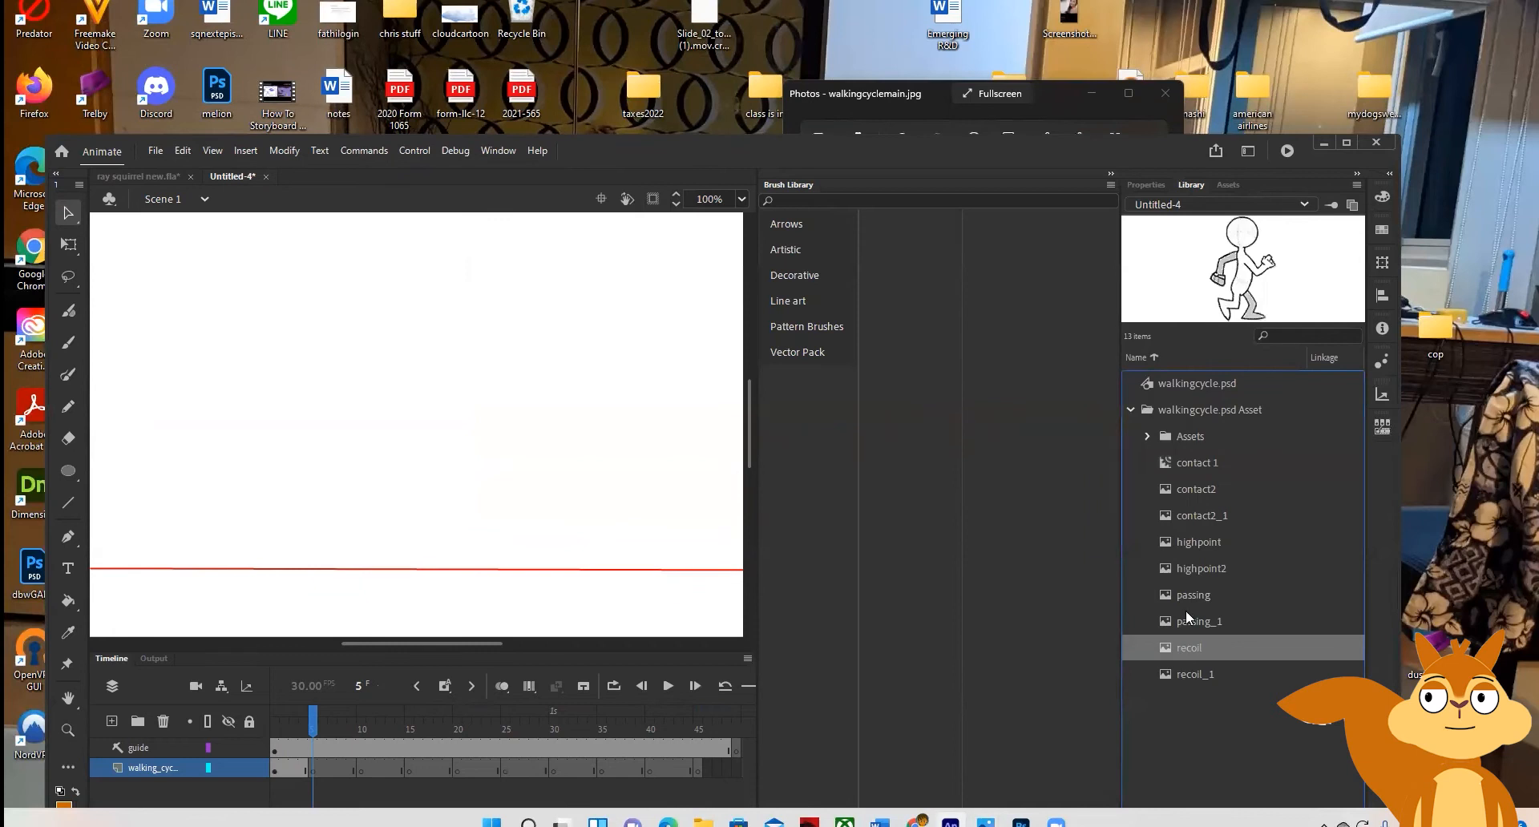
left_click(936, 95)
left_click(1188, 652)
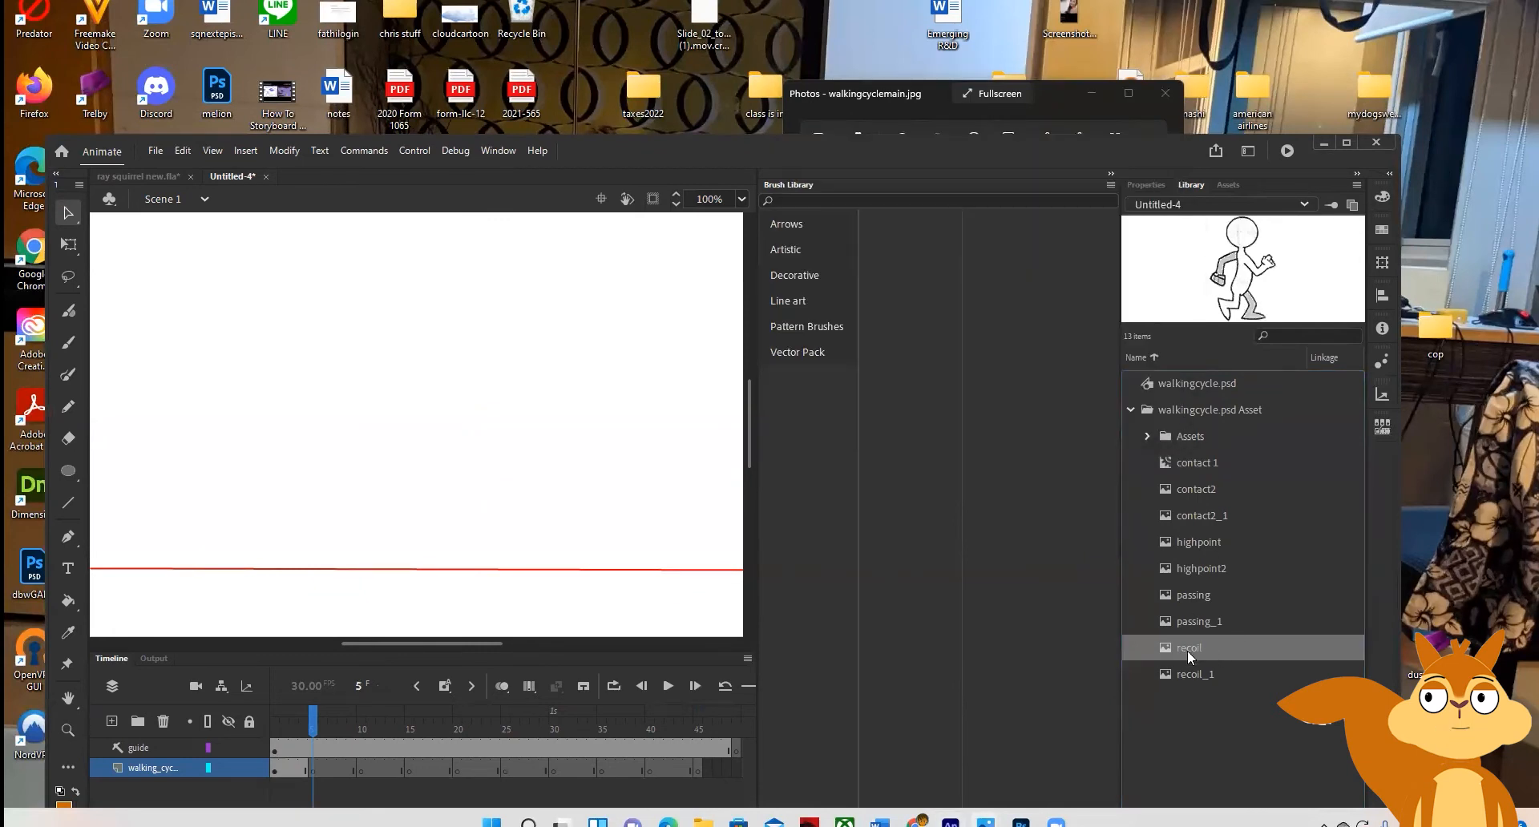
left_click_drag(1187, 652, 213, 500)
Place the passing pose on frame 10, ahead of the recoil pose with its foot on the red ground line
left_click_drag(317, 732, 361, 754)
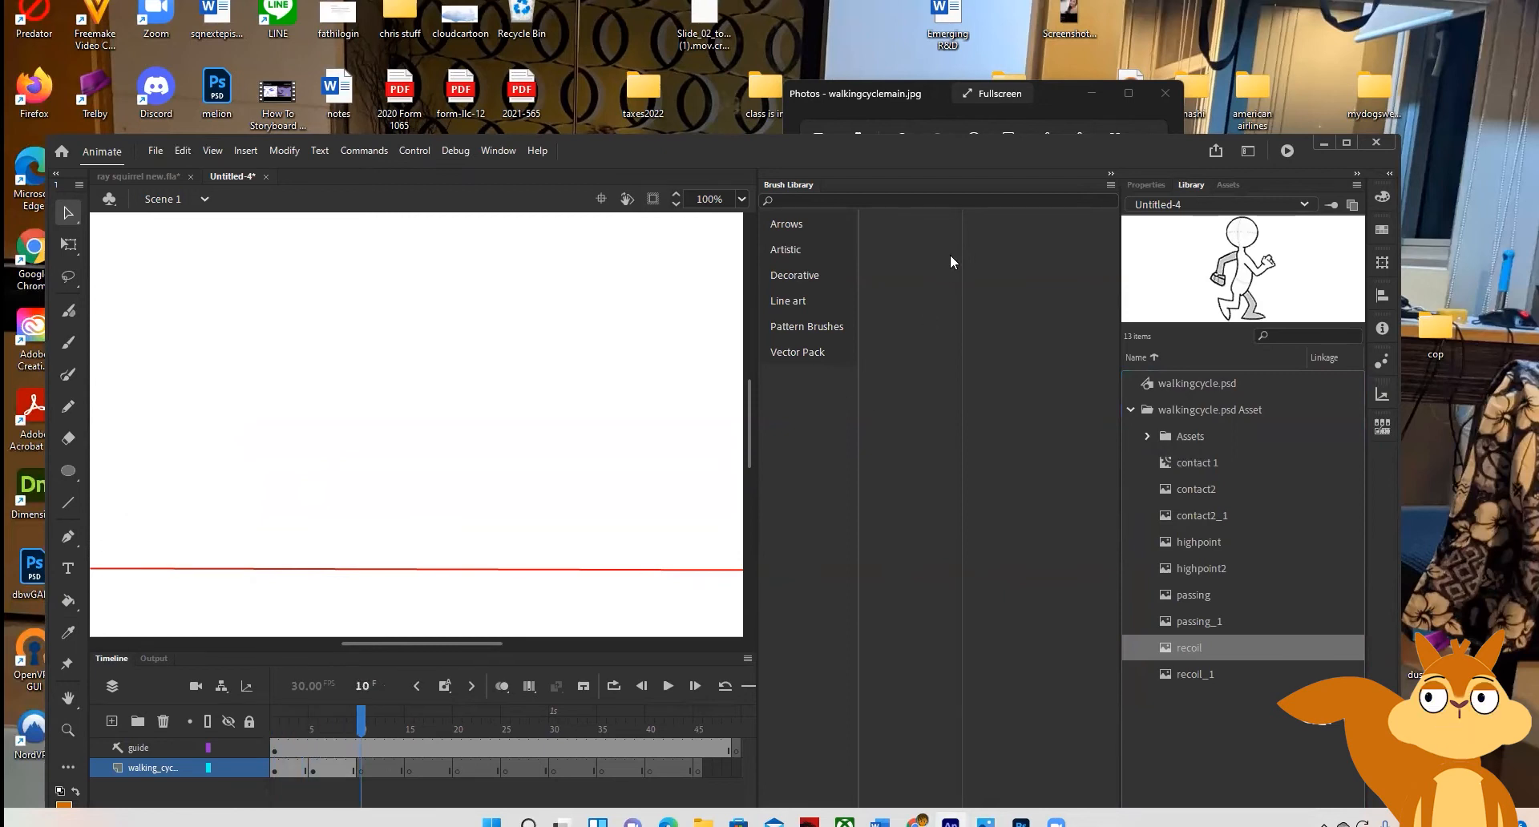
left_click(1052, 104)
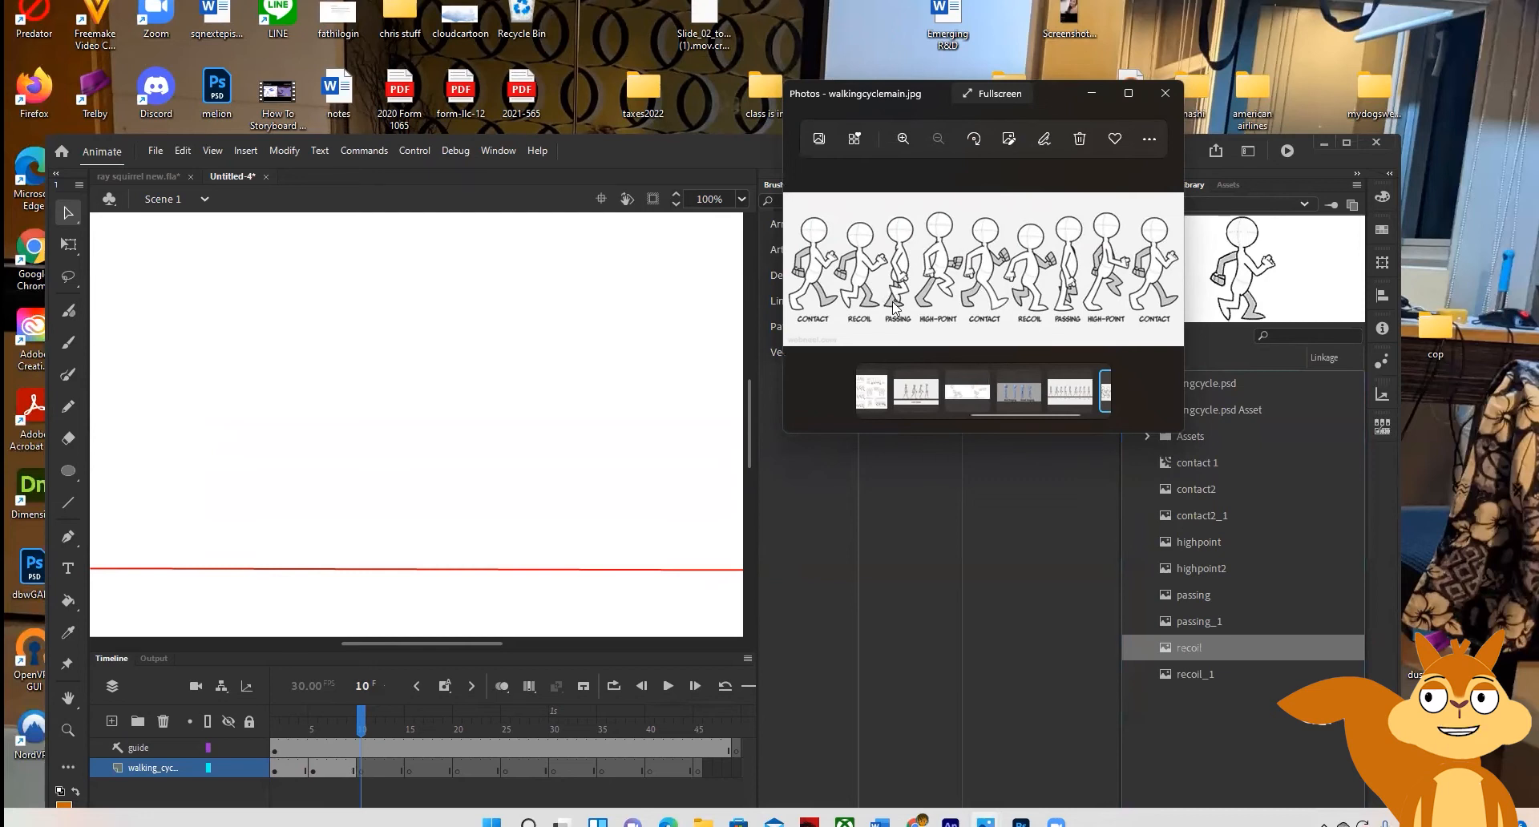
left_click(1191, 601)
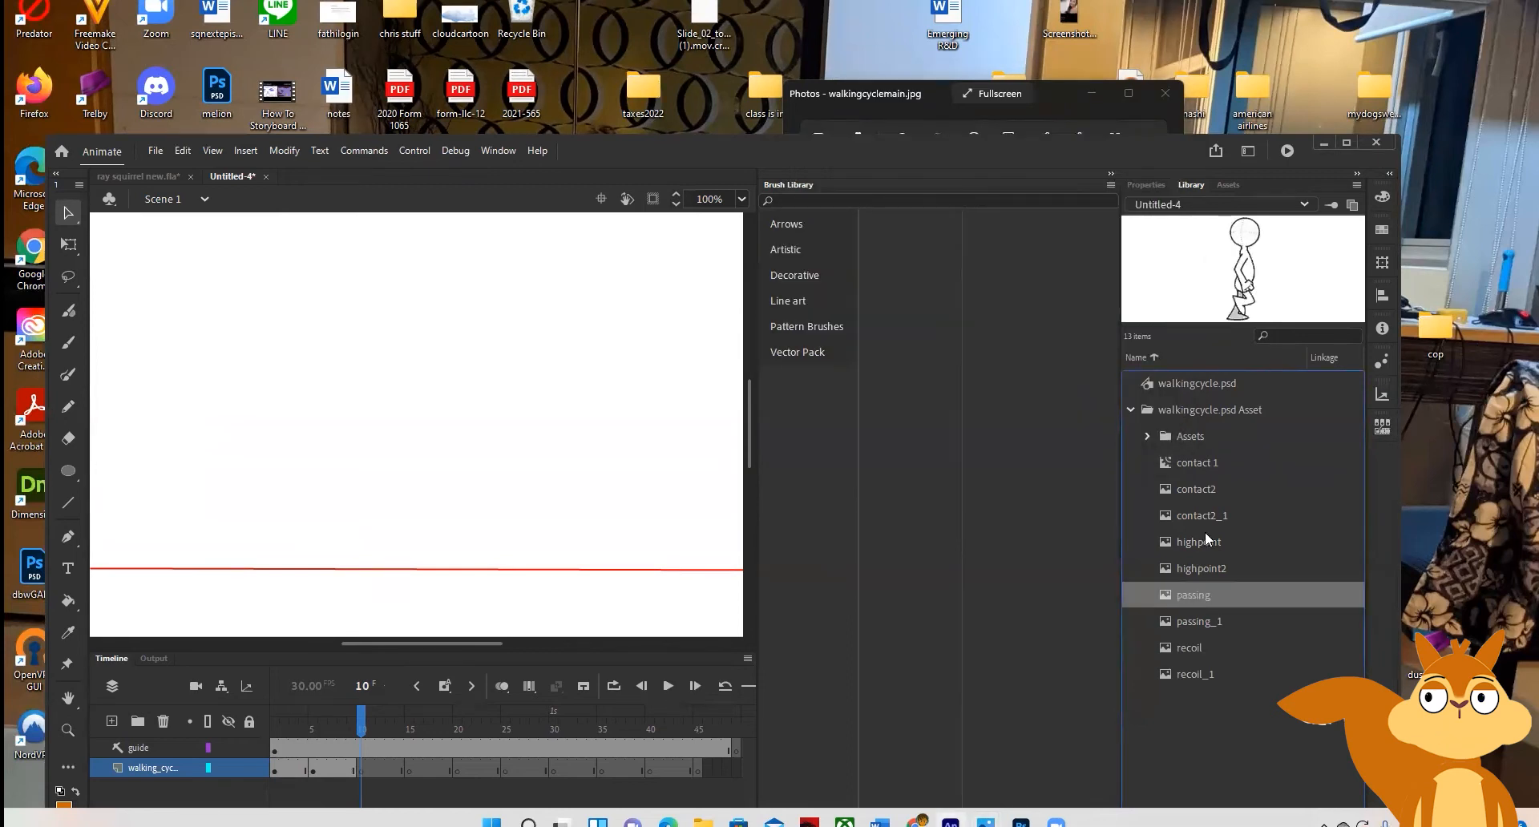
left_click_drag(1230, 279, 270, 477)
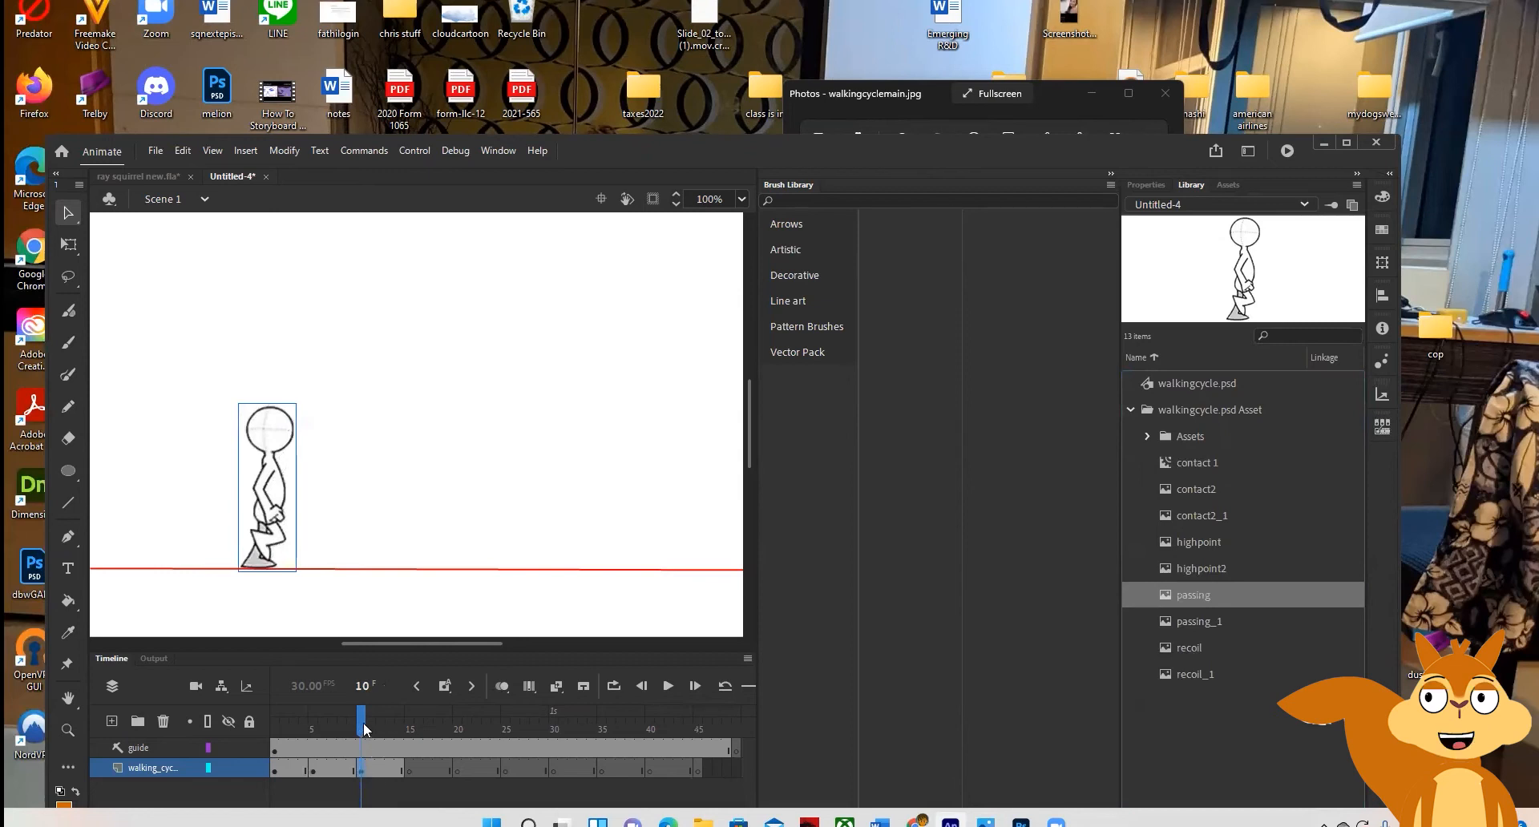
Place the highpoint pose on frame 15, ahead of the passing pose with its foot on the red ground line
left_click_drag(364, 724, 411, 768)
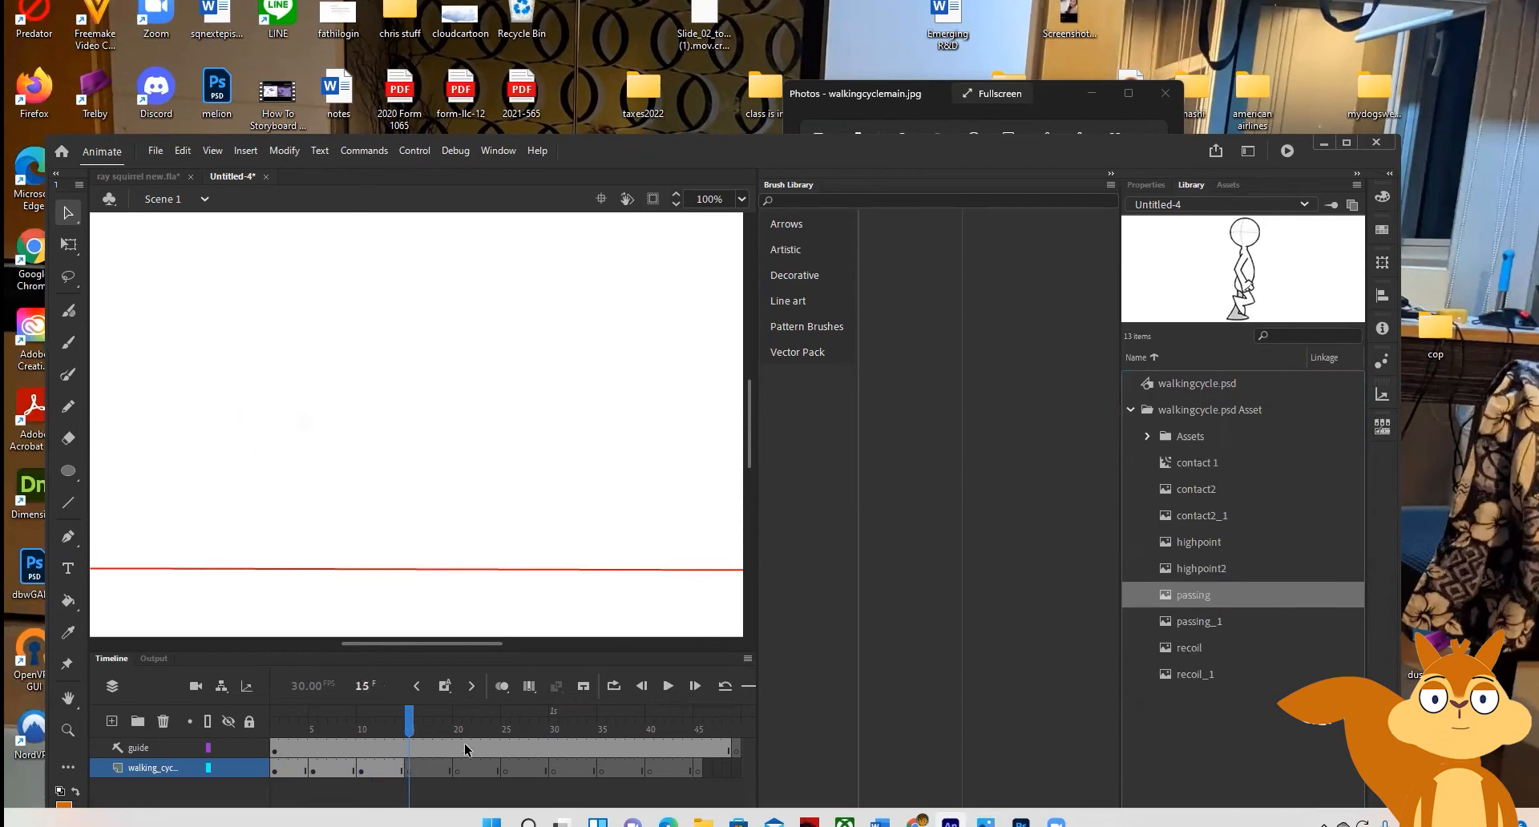
left_click(1062, 103)
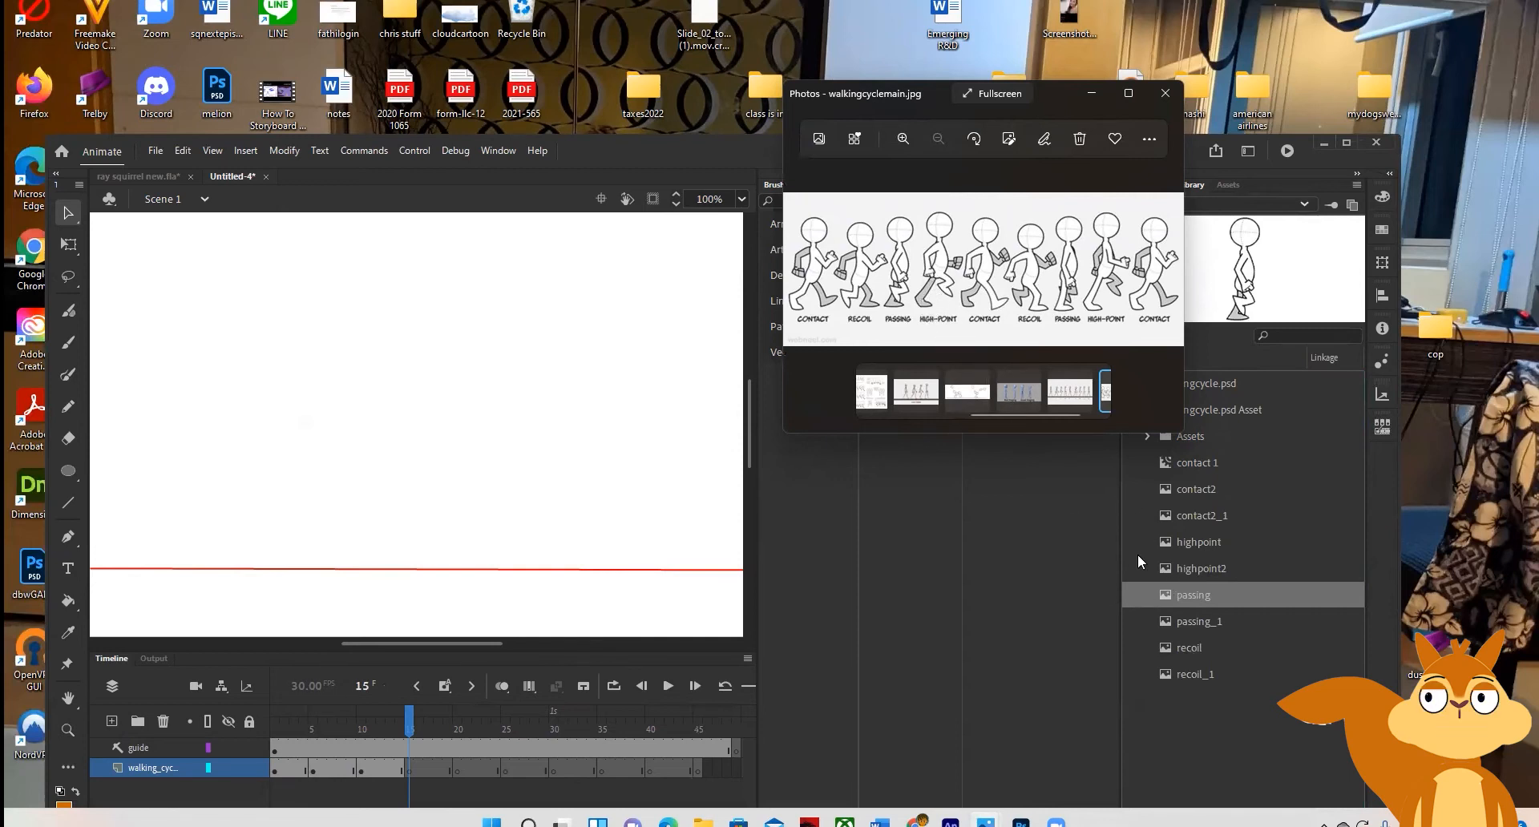
left_click(1194, 546)
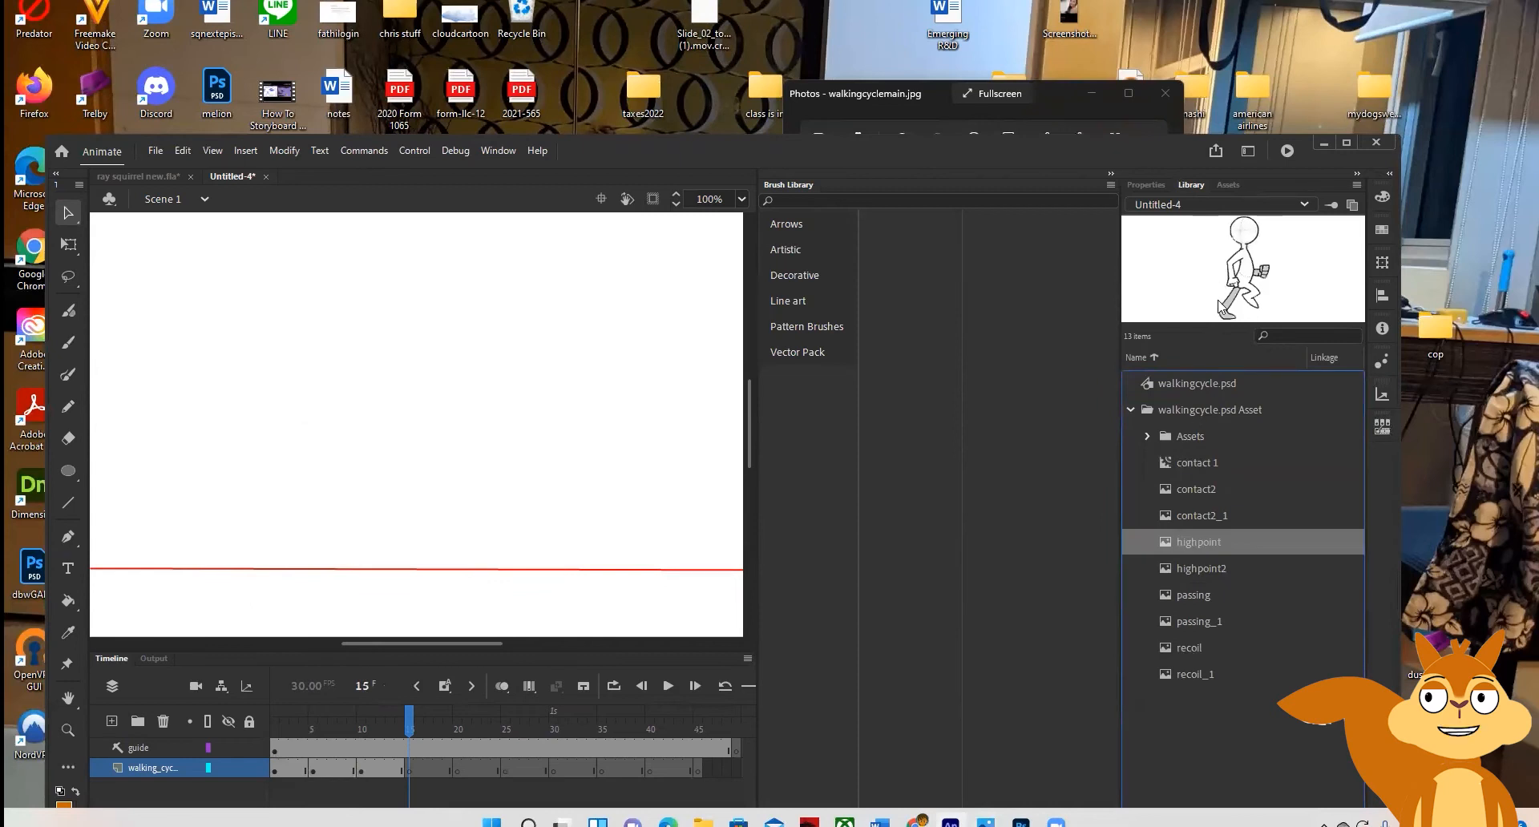
left_click_drag(1244, 266, 323, 456)
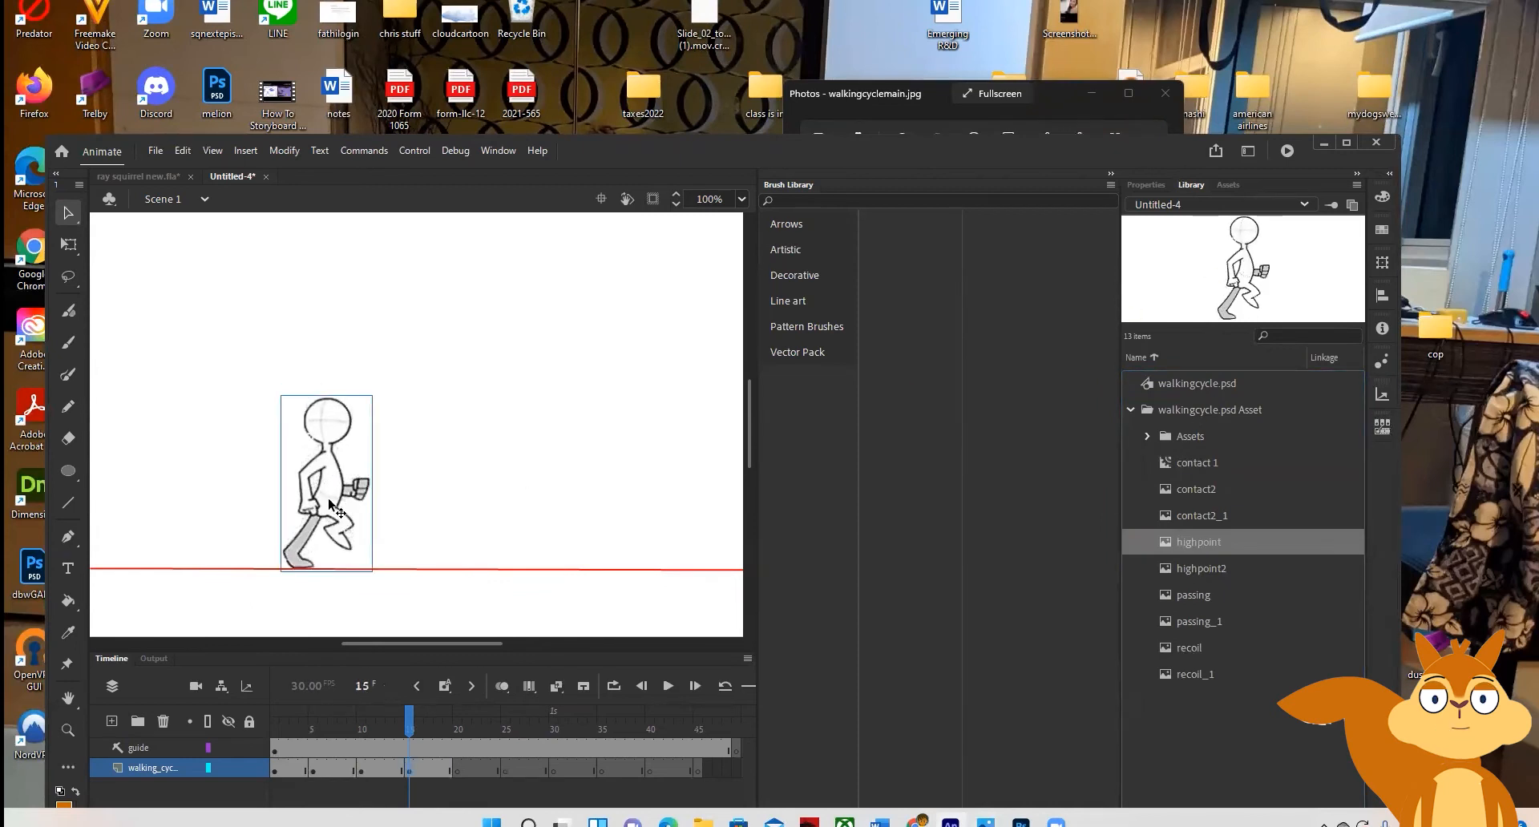
Match the second contact pose against the reference image and place contact2 on frame 20, ahead of highpoint on the ground line
left_click_drag(412, 729, 454, 750)
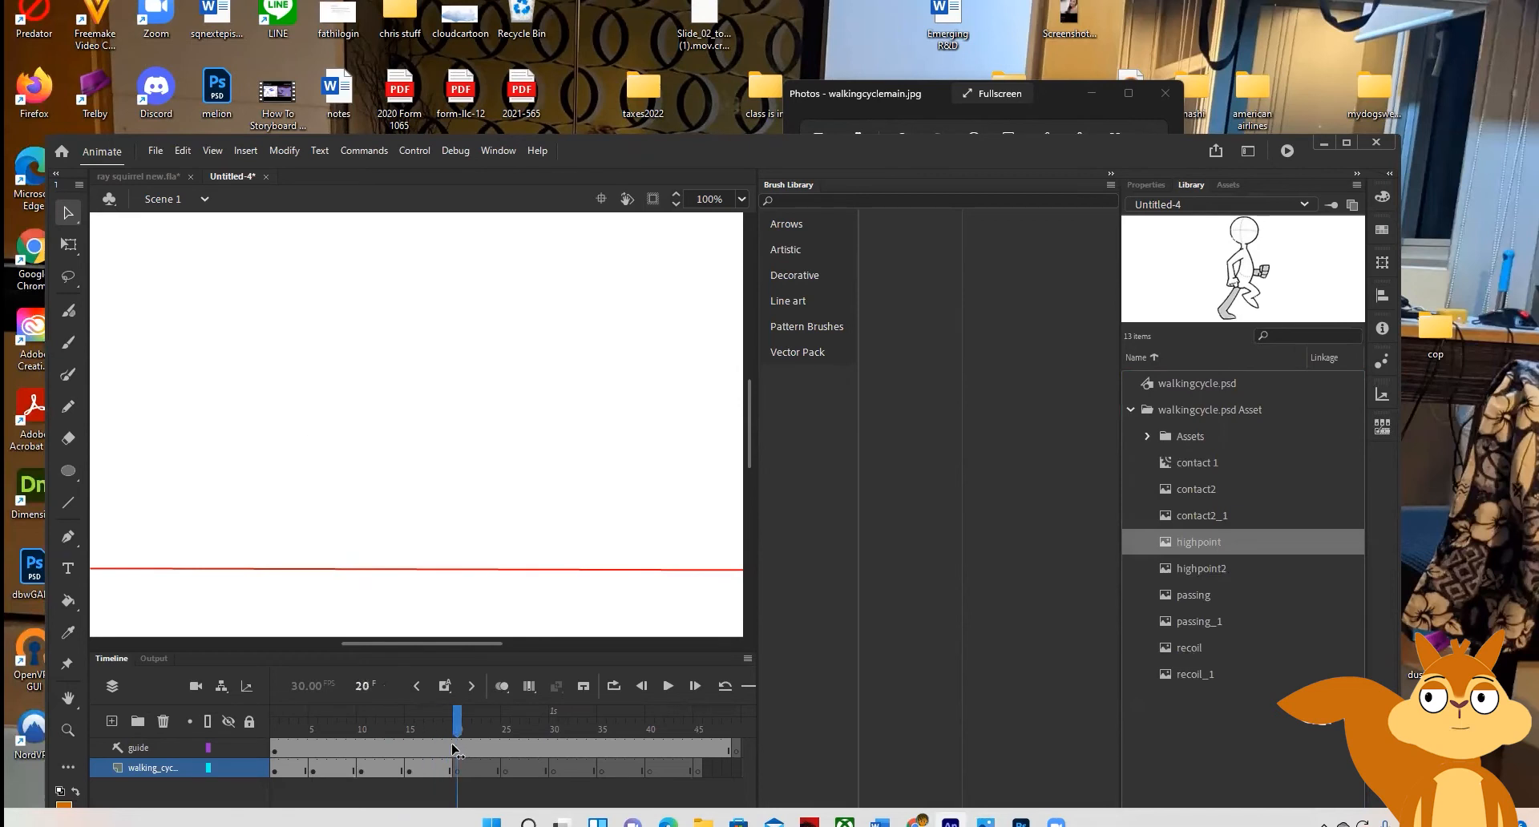
left_click(1061, 99)
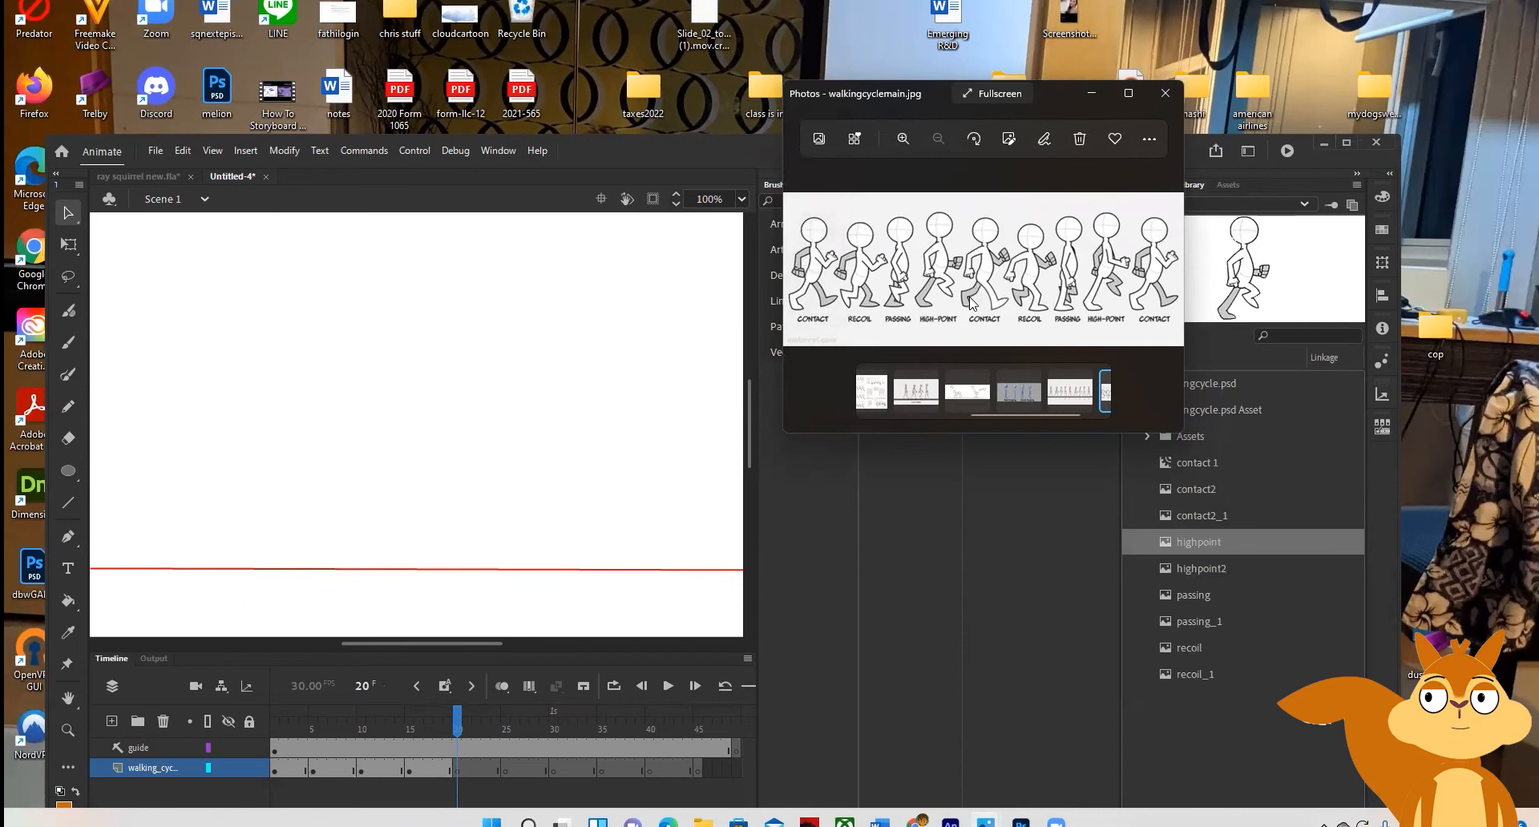
left_click(1190, 487)
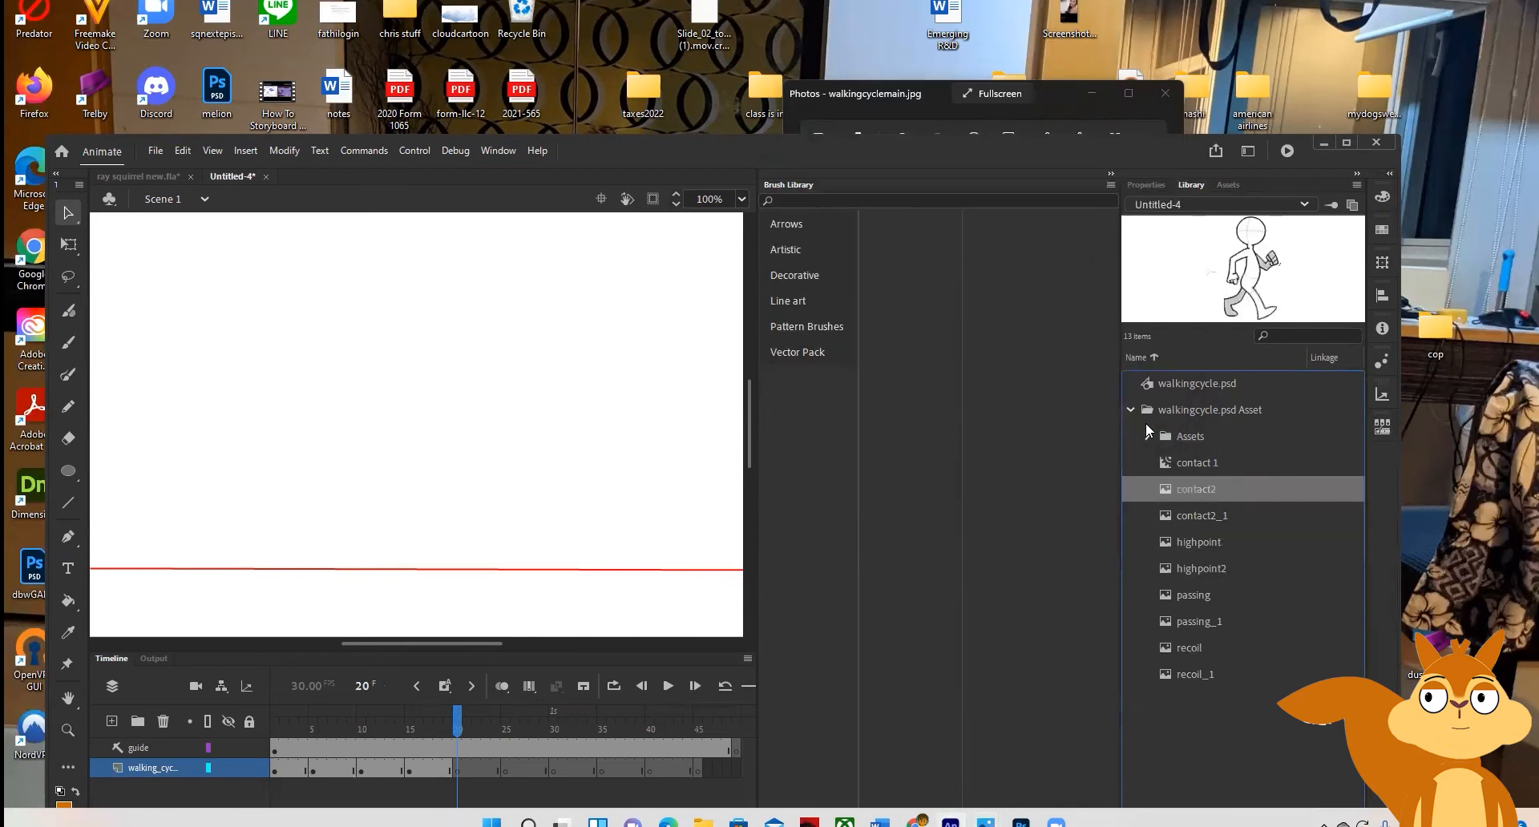
left_click(918, 96)
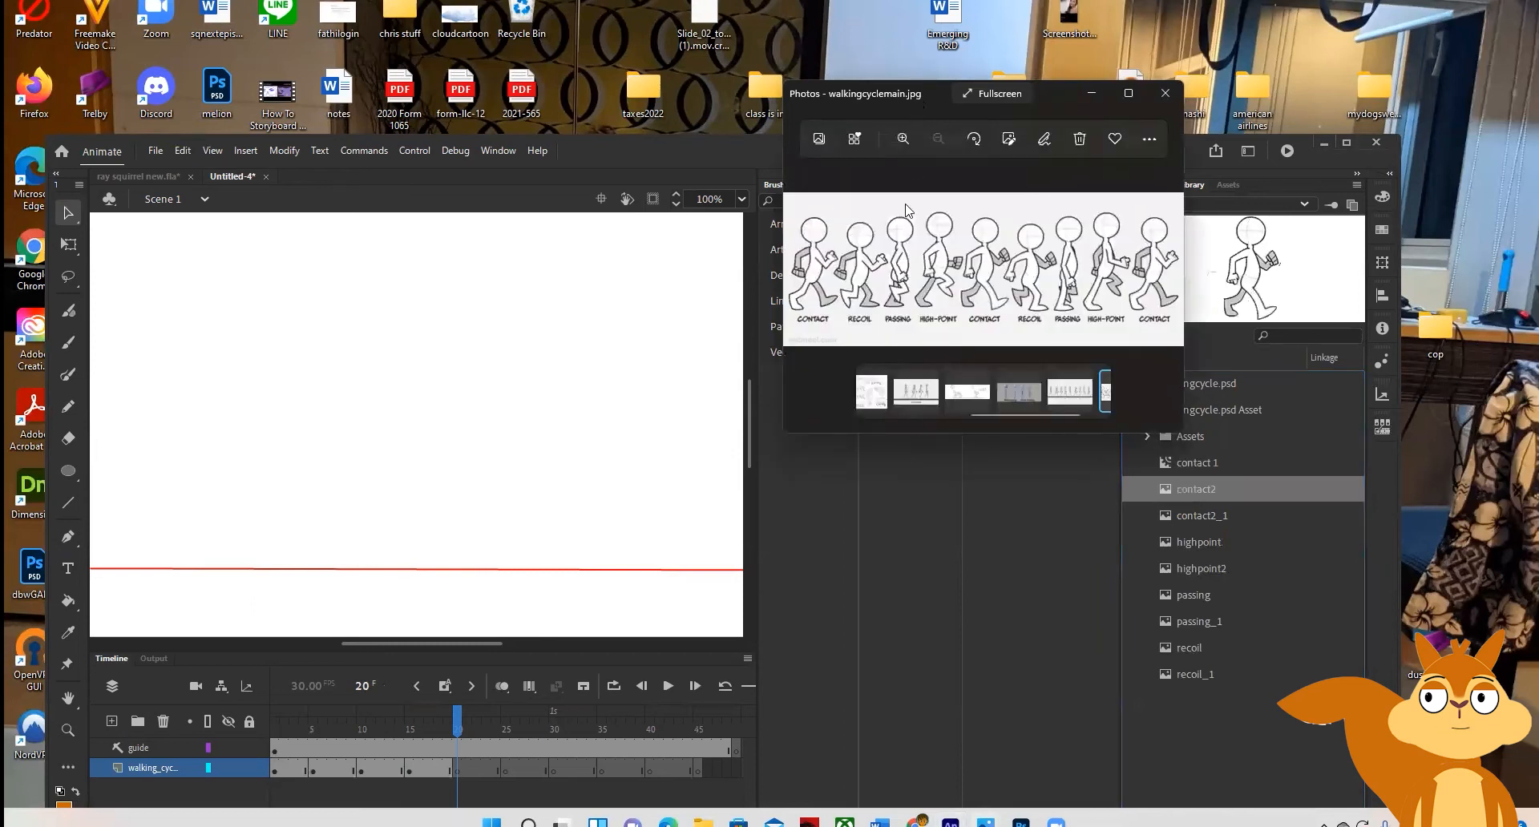
left_click(1199, 488)
left_click_drag(792, 493, 385, 527)
Place the recoil_1 pose on frame 25, slightly ahead of contact2 on the red ground line, and advance the playhead to frame 29
left_click_drag(457, 721, 476, 774)
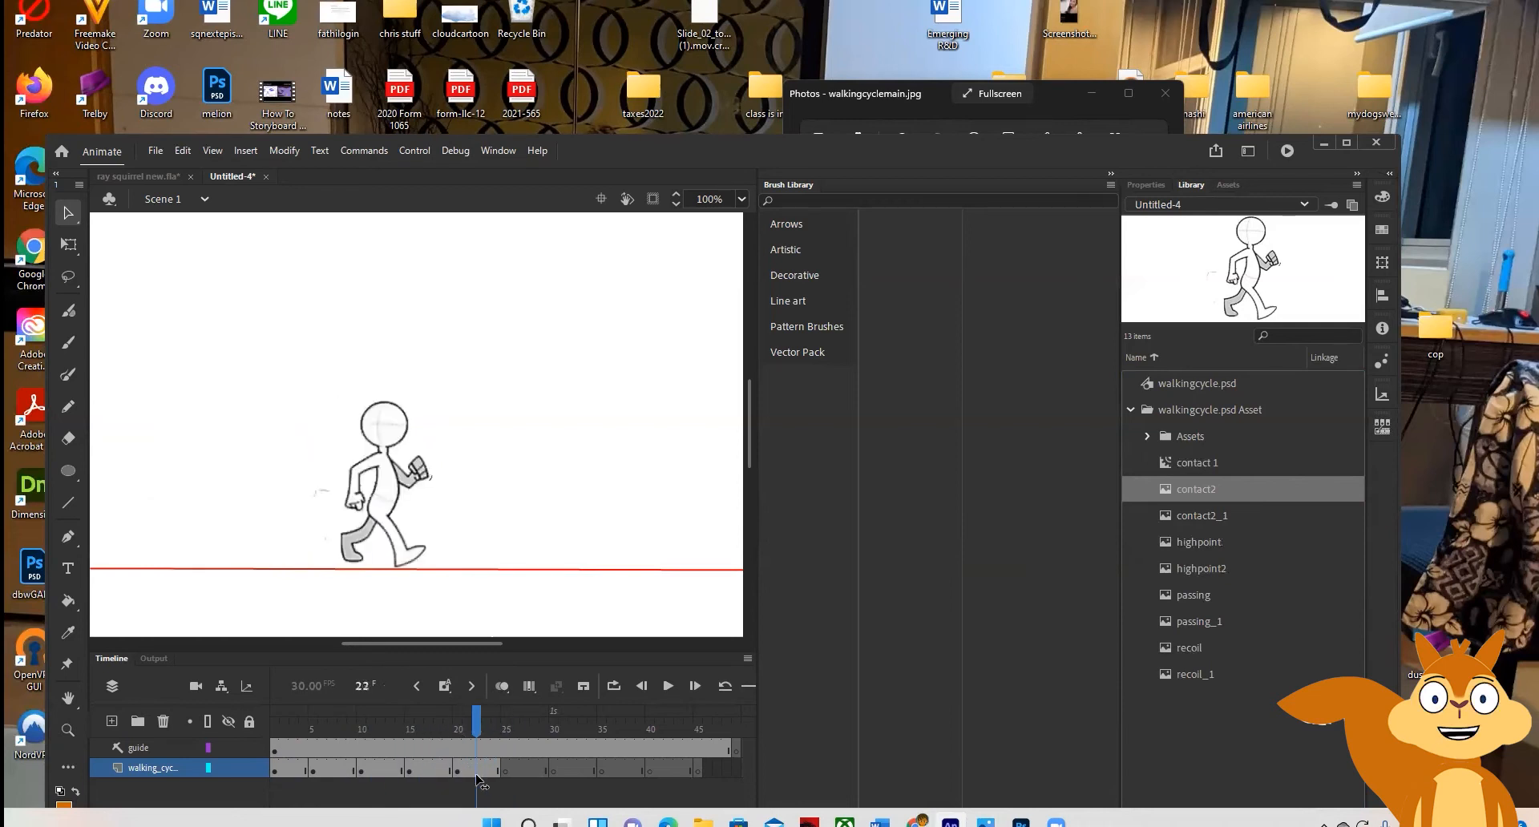
left_click(907, 100)
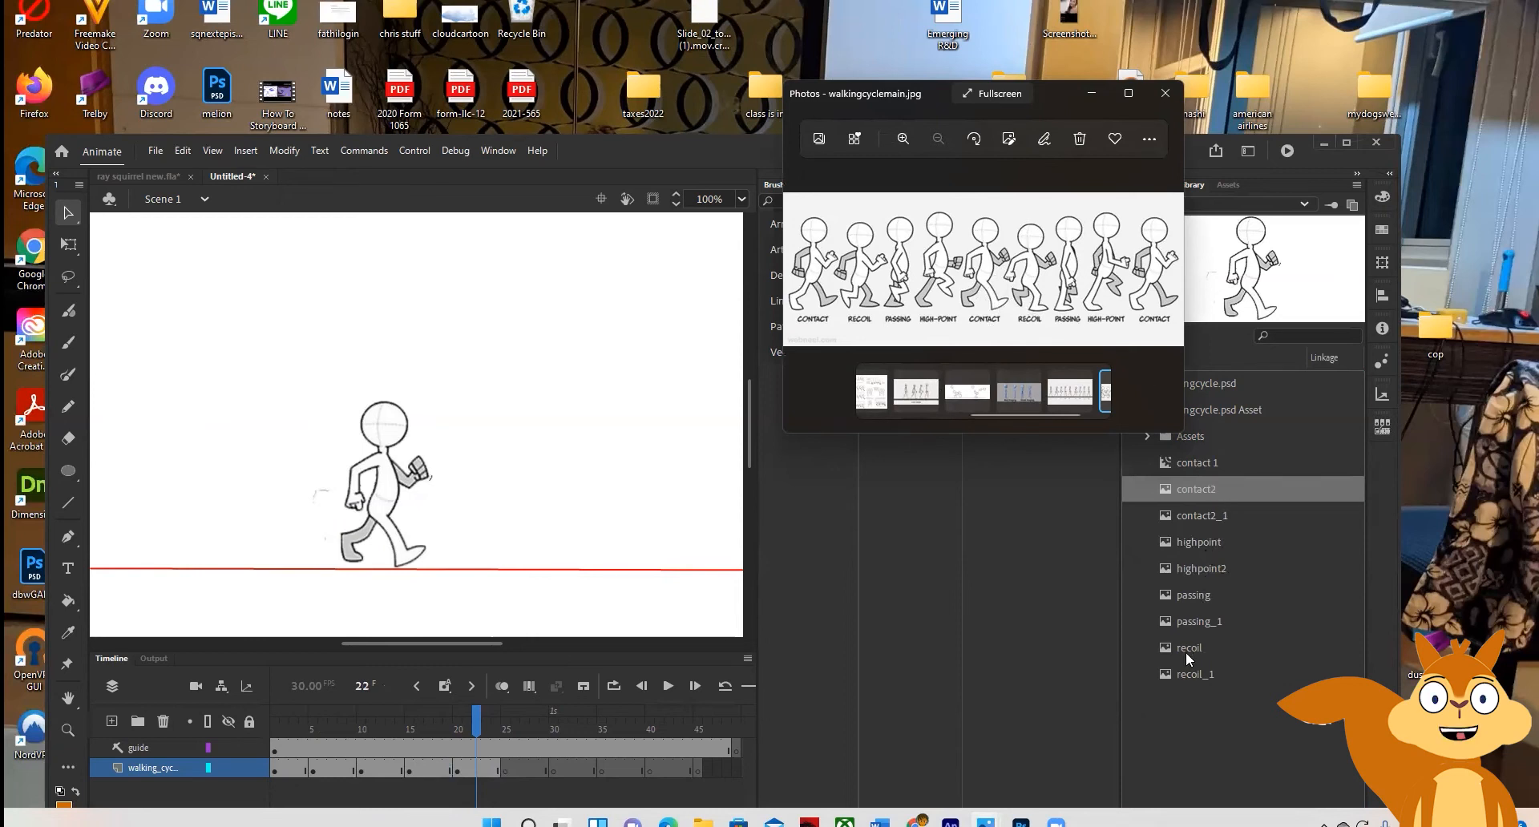
left_click(1185, 674)
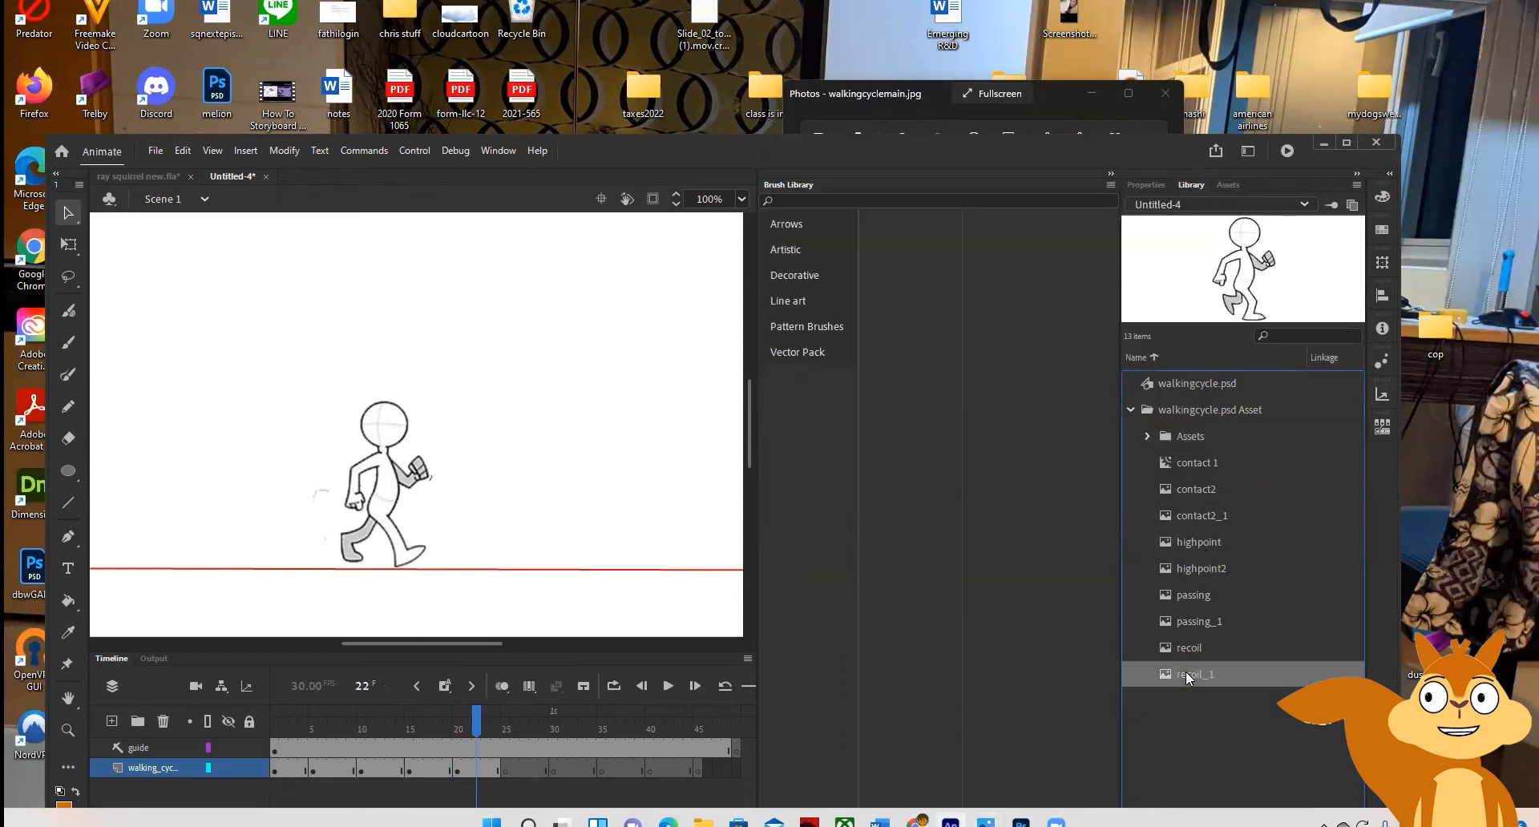
left_click(922, 98)
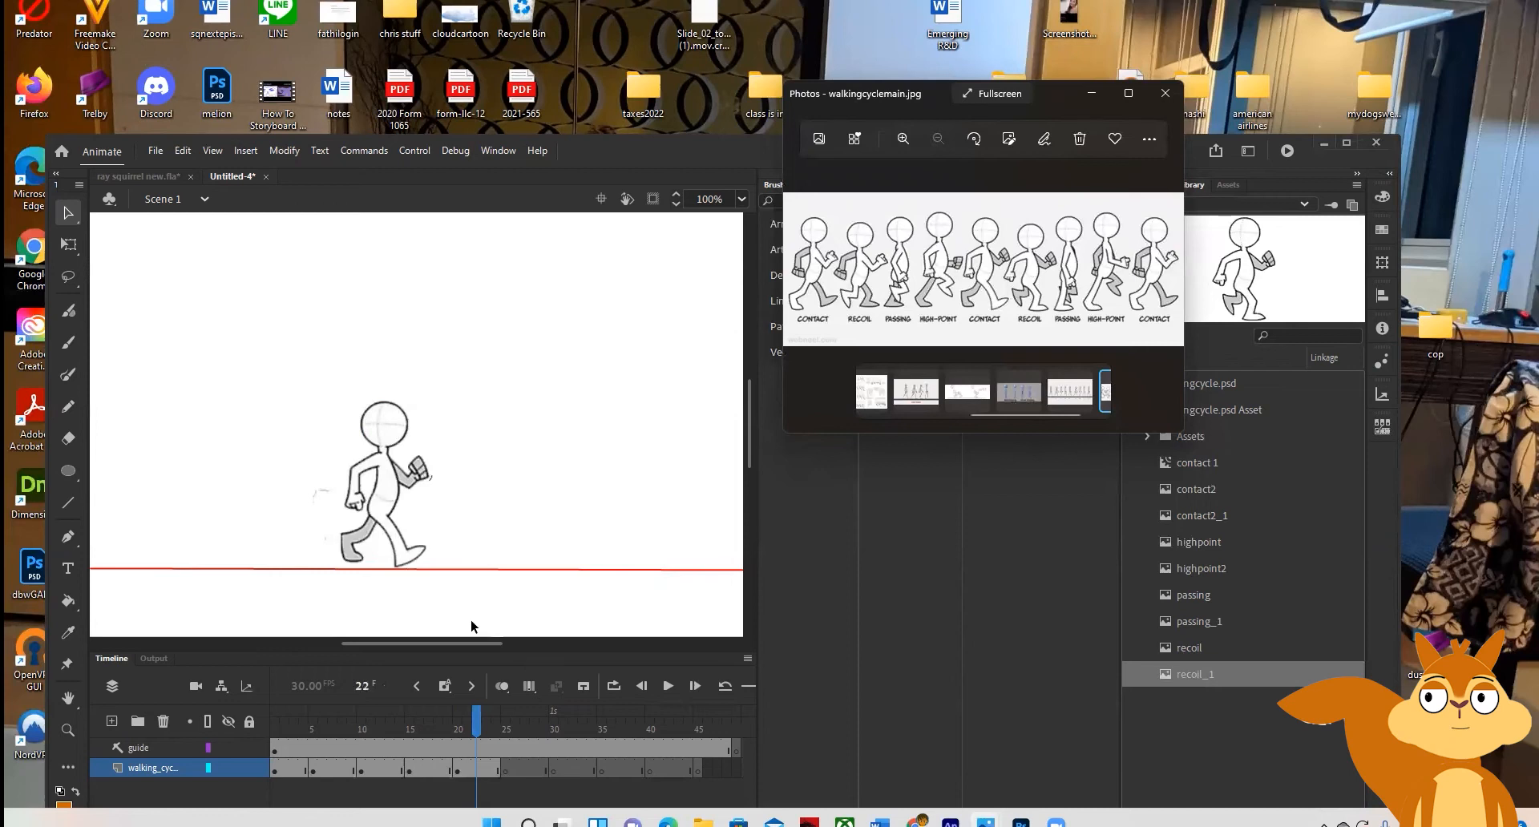
left_click_drag(479, 719, 505, 722)
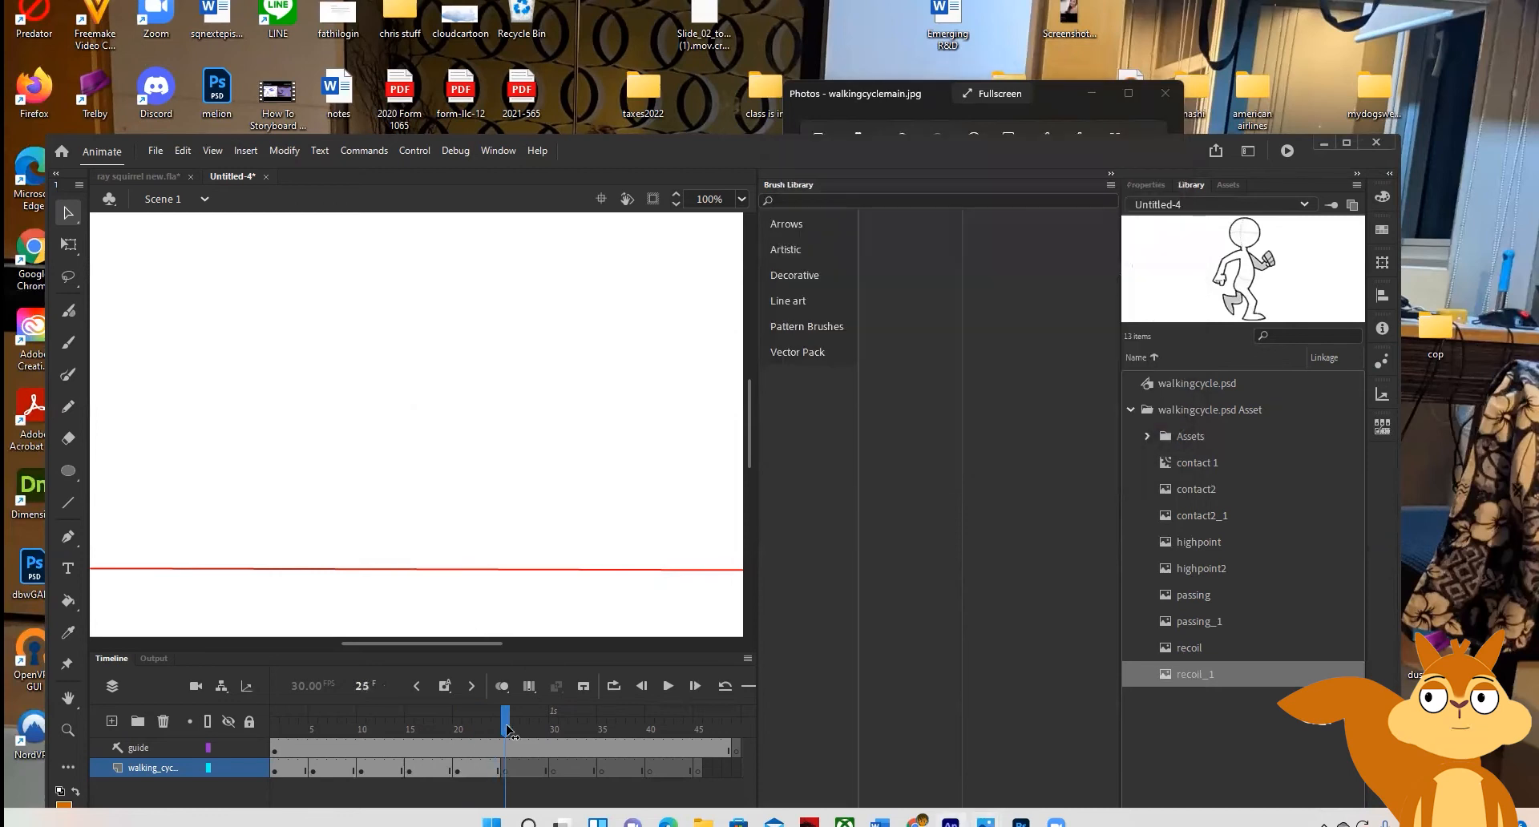
left_click(504, 772)
left_click_drag(1191, 680, 396, 494)
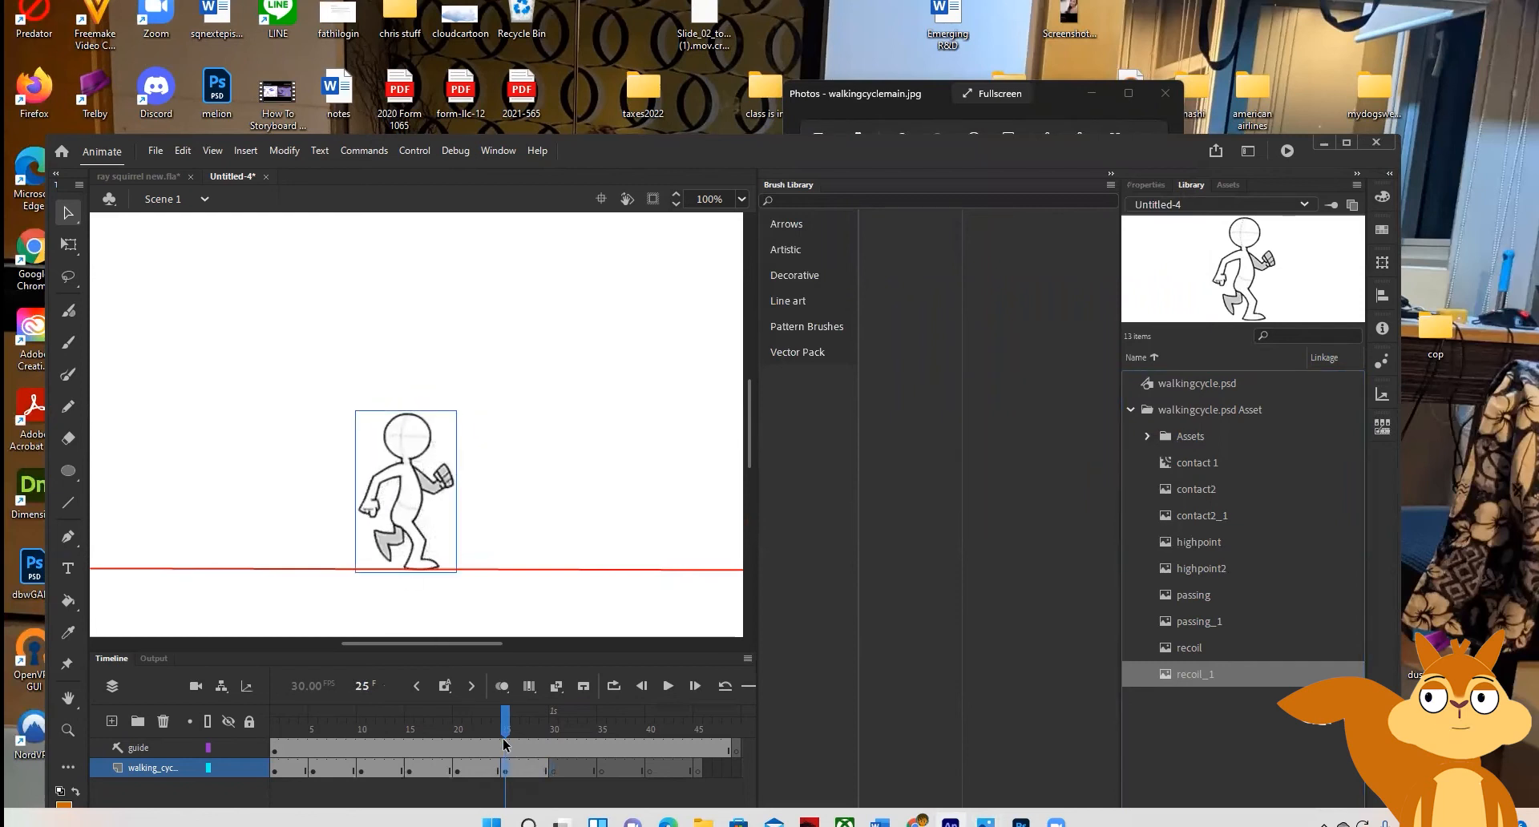
left_click_drag(505, 726, 543, 754)
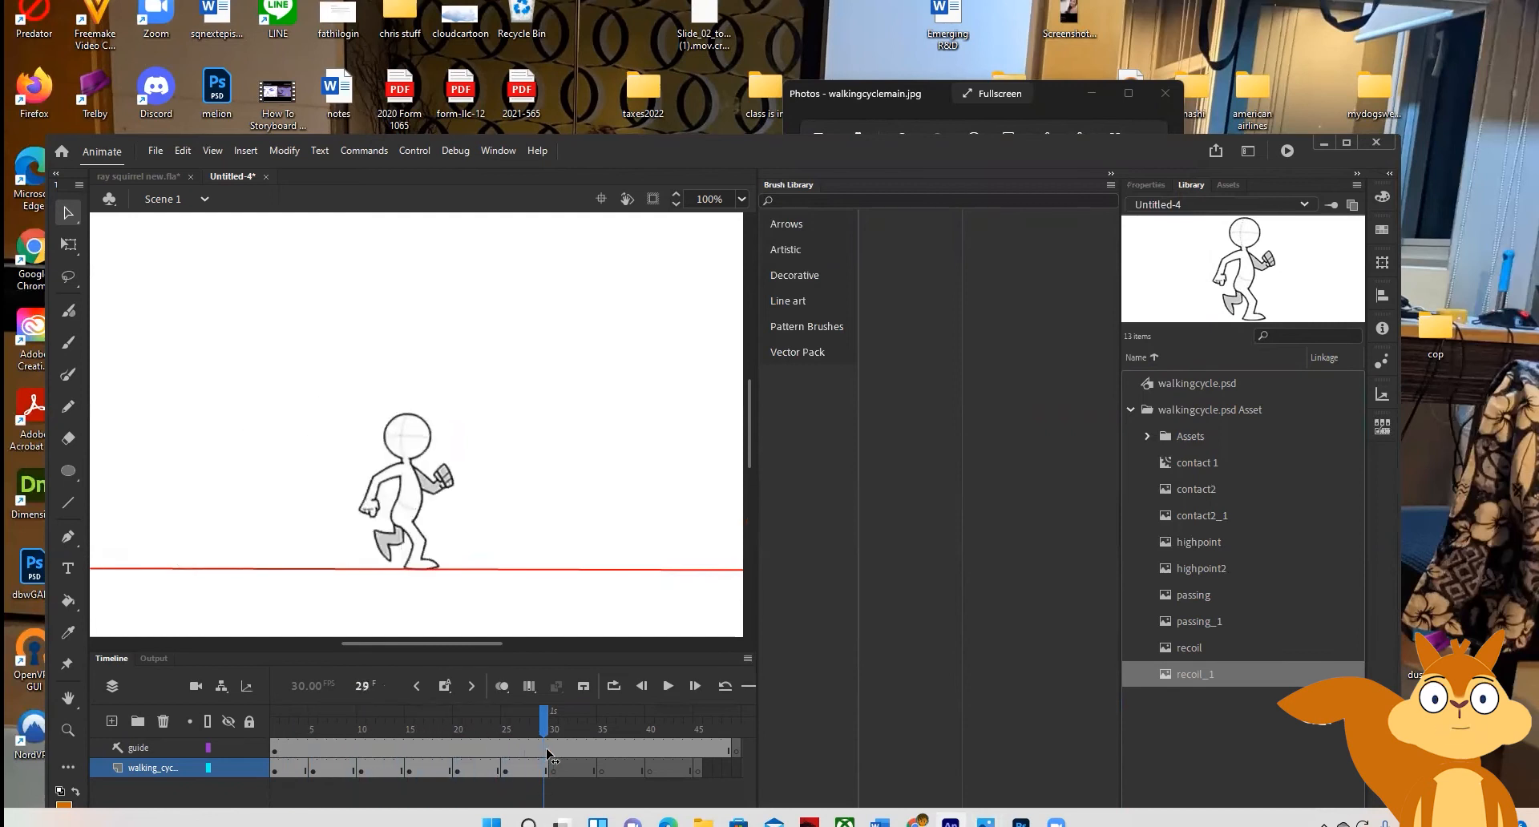
Check the reference image for the second passing pose and place passing_1 on frame 30, ahead of recoil_1 on the red ground line
left_click(921, 96)
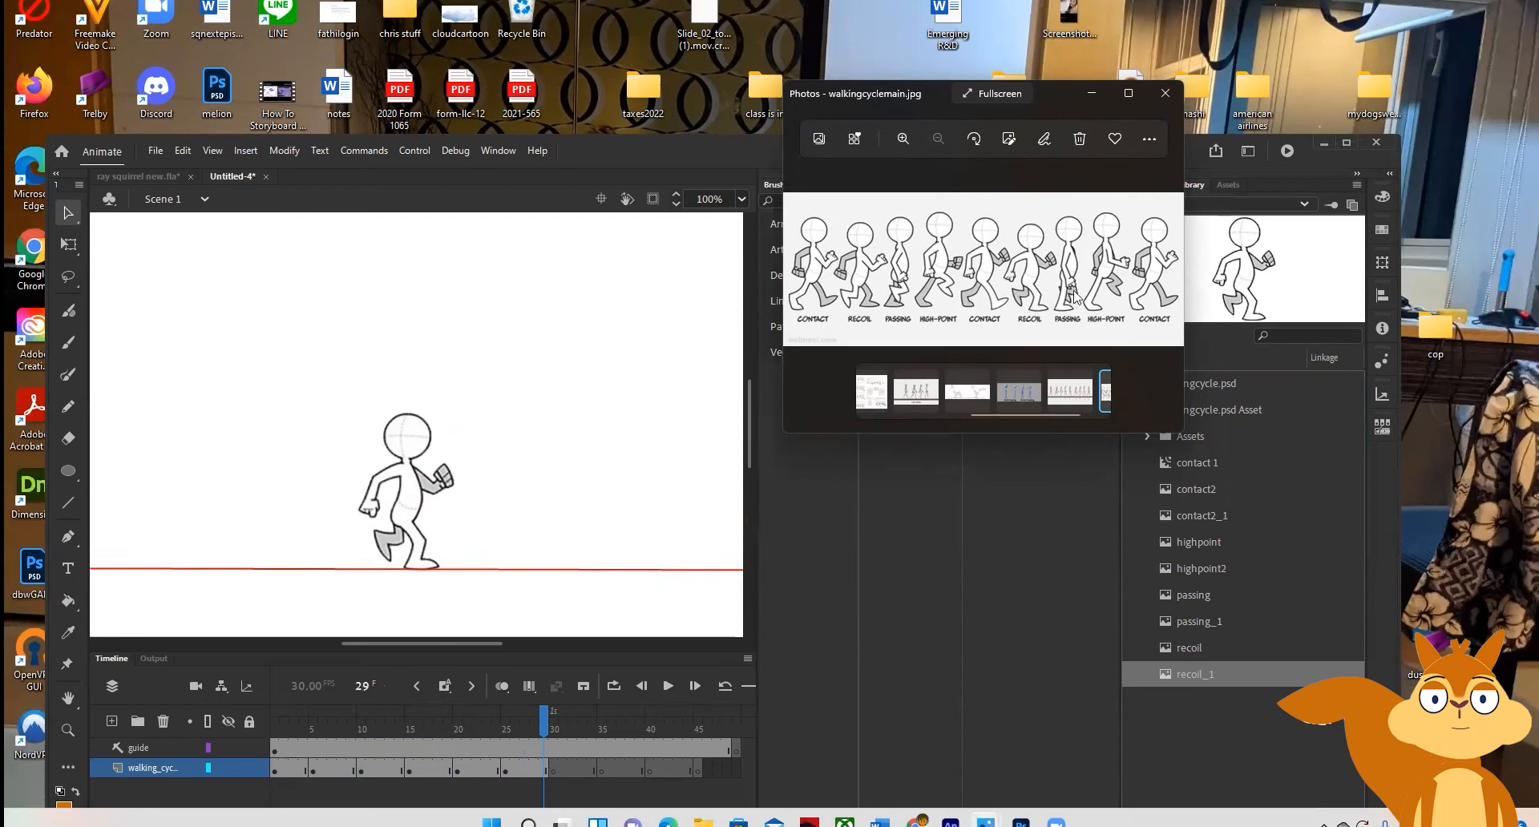
left_click(1210, 622)
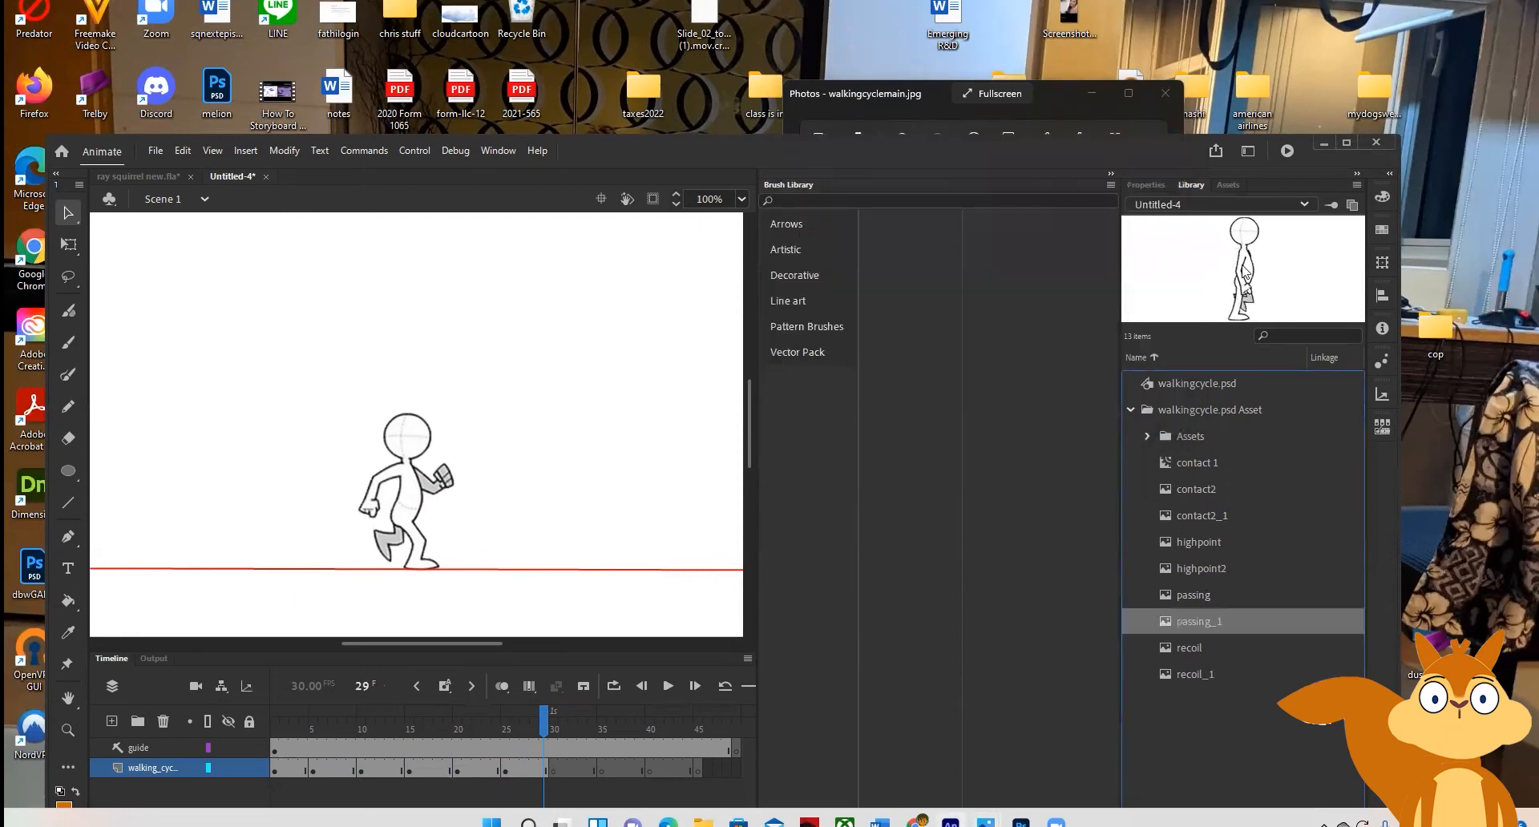
left_click_drag(548, 722, 553, 722)
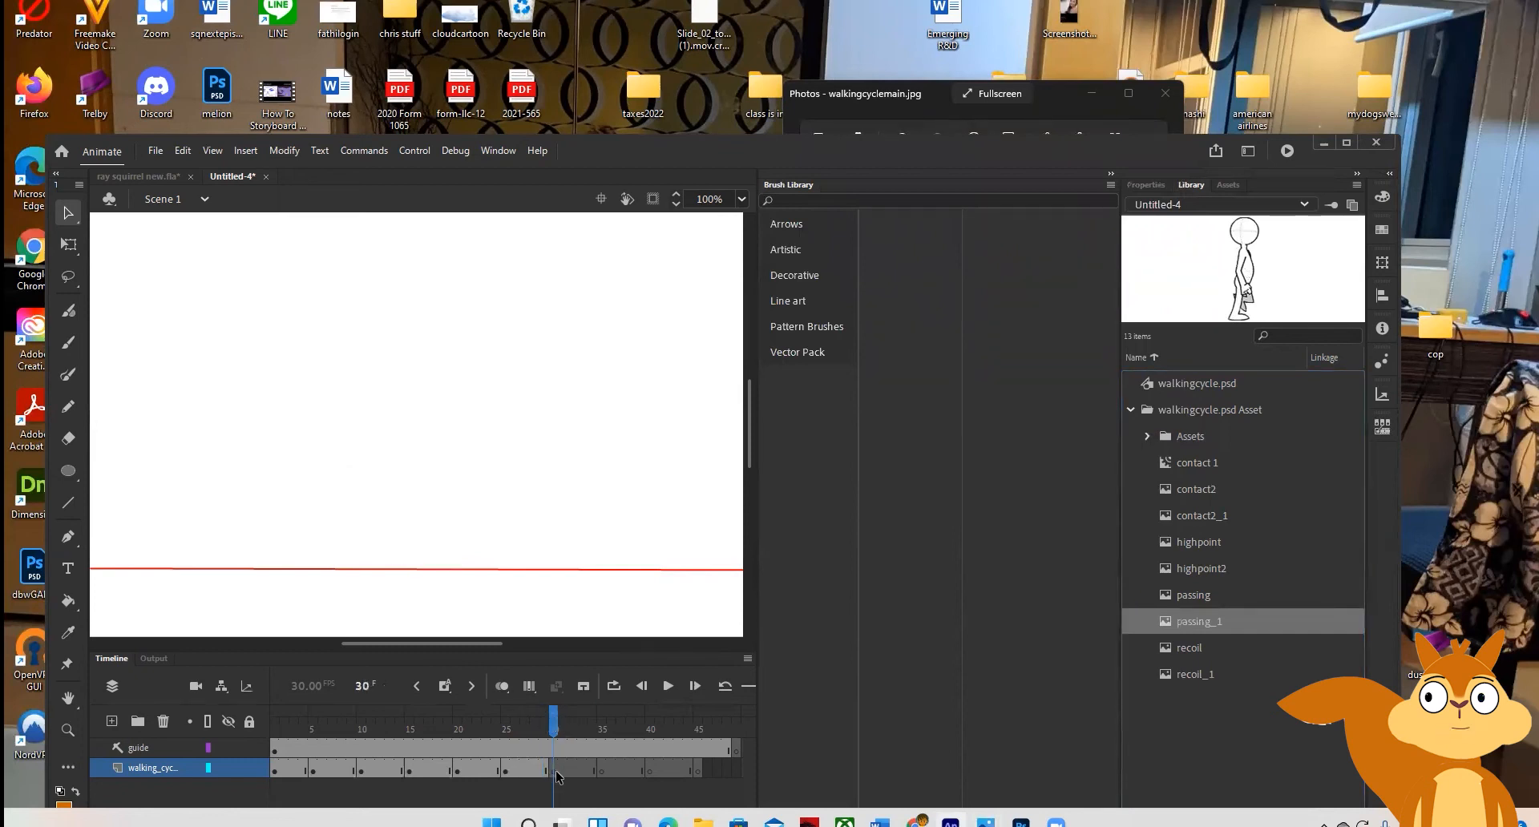
left_click_drag(1214, 622, 448, 498)
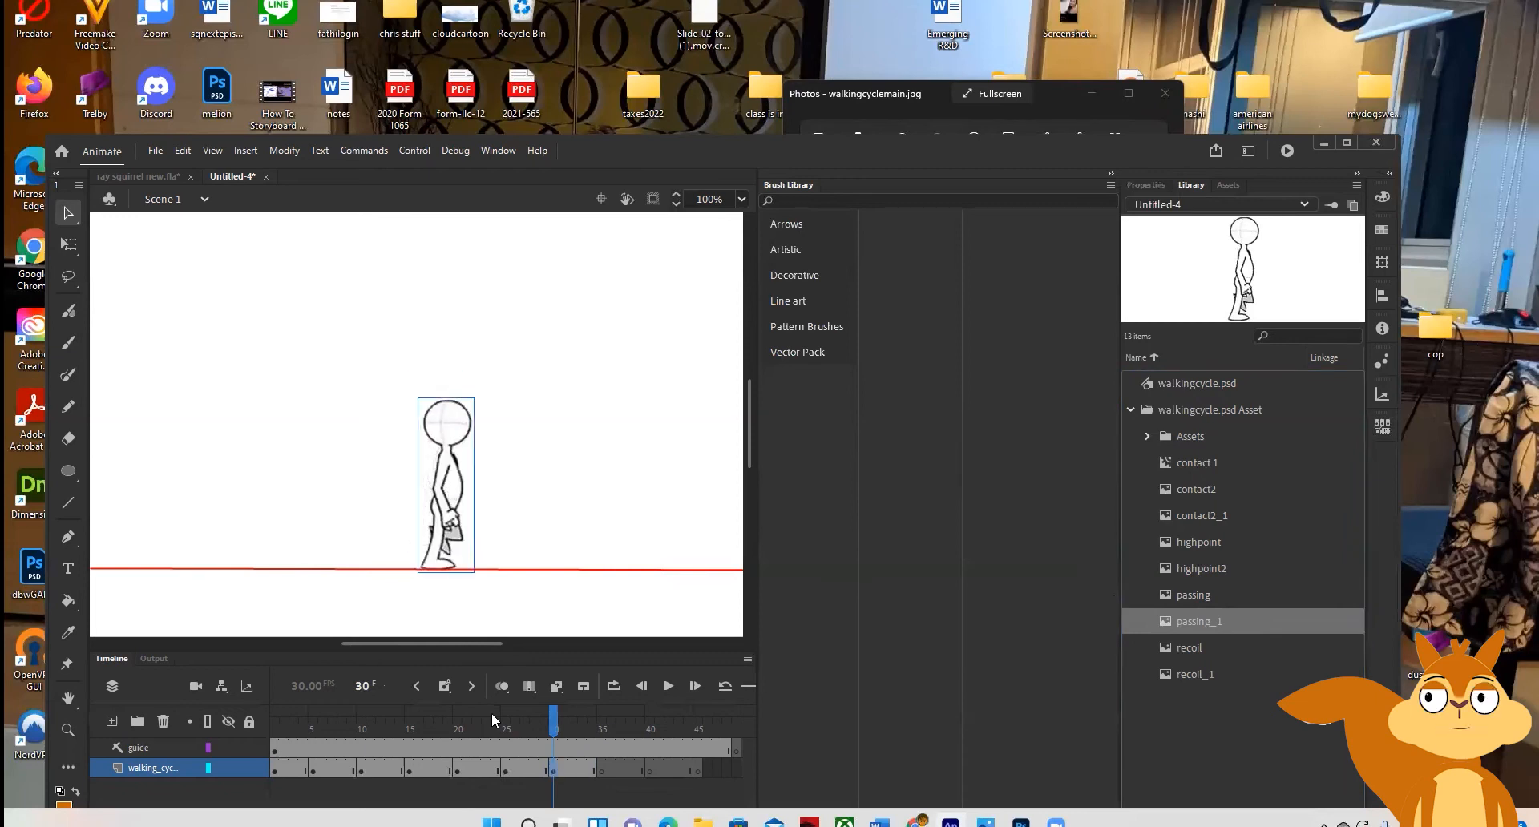
Check the reference image for the second high-point pose and place highpoint2 on frame 35, ahead of passing_1 on the ground line
left_click_drag(556, 719, 605, 792)
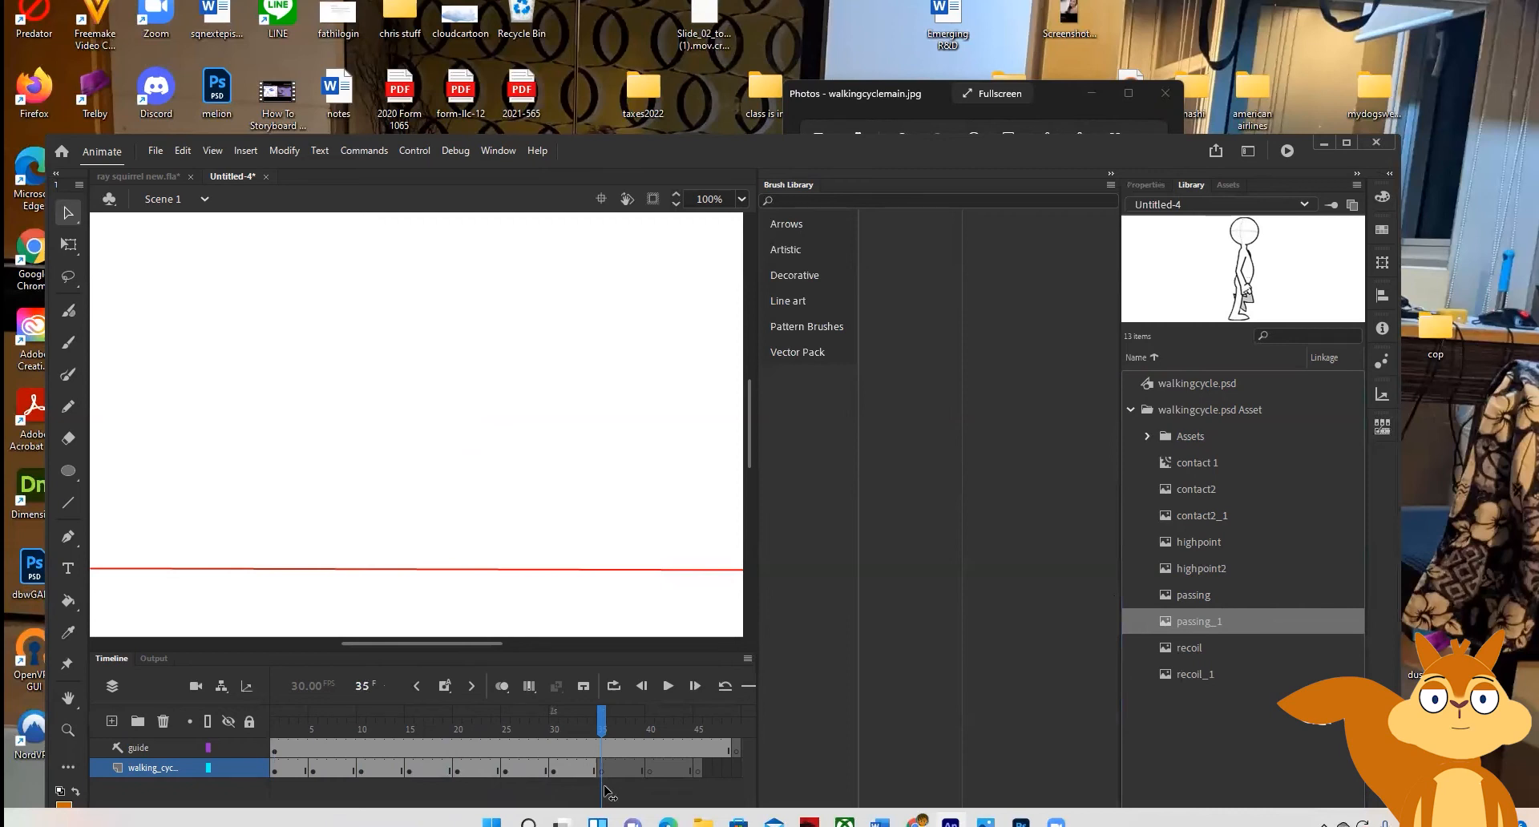
left_click(922, 94)
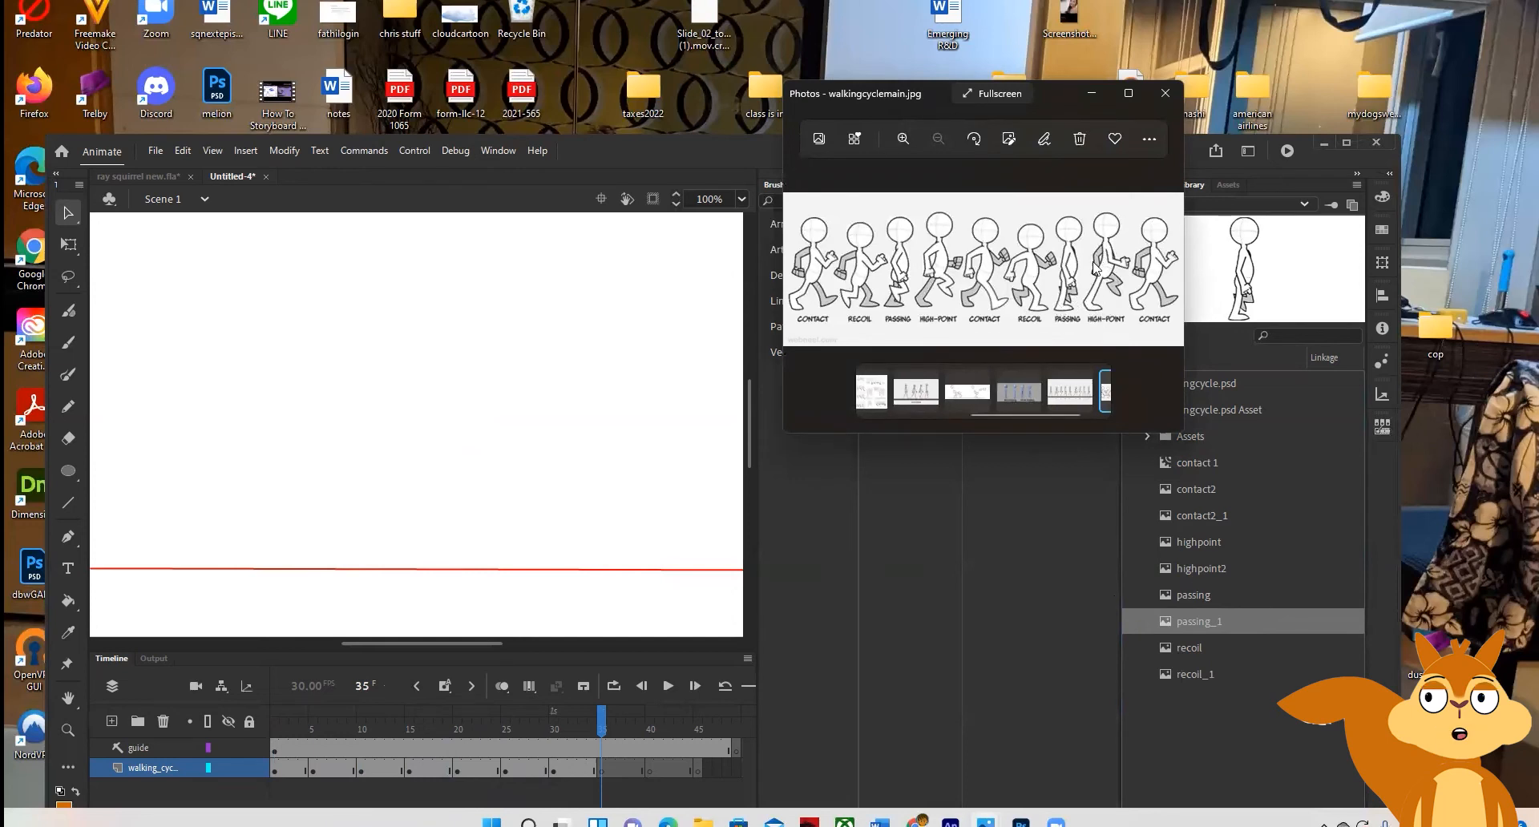
left_click(1186, 566)
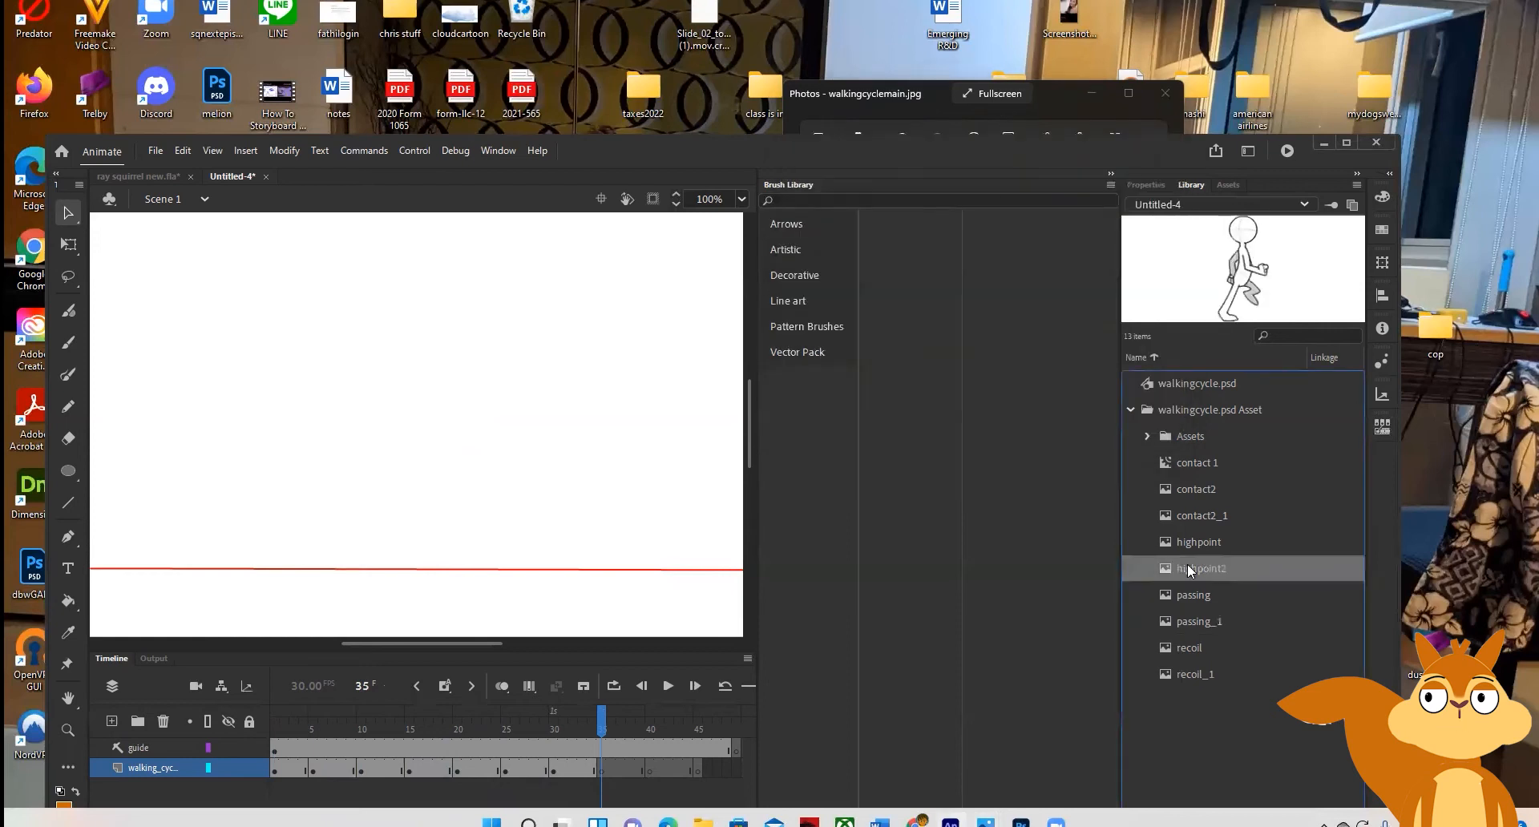
left_click_drag(1237, 278, 517, 480)
Match the final contact pose against the reference image and place contact2_1 on frame 40, ahead of highpoint2 with its foot on the ground line
left_click_drag(604, 724, 653, 772)
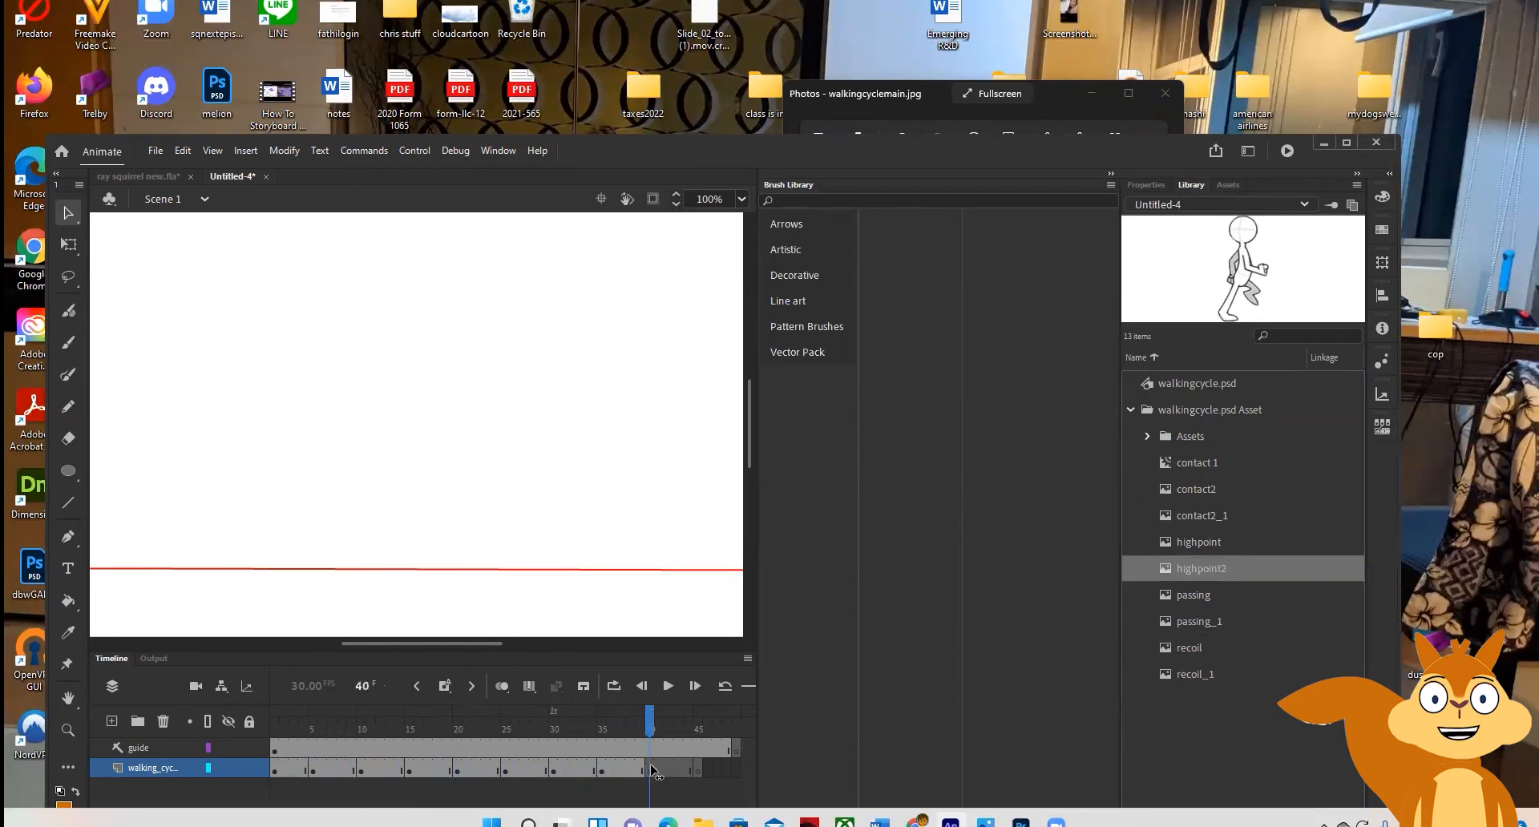
left_click(939, 99)
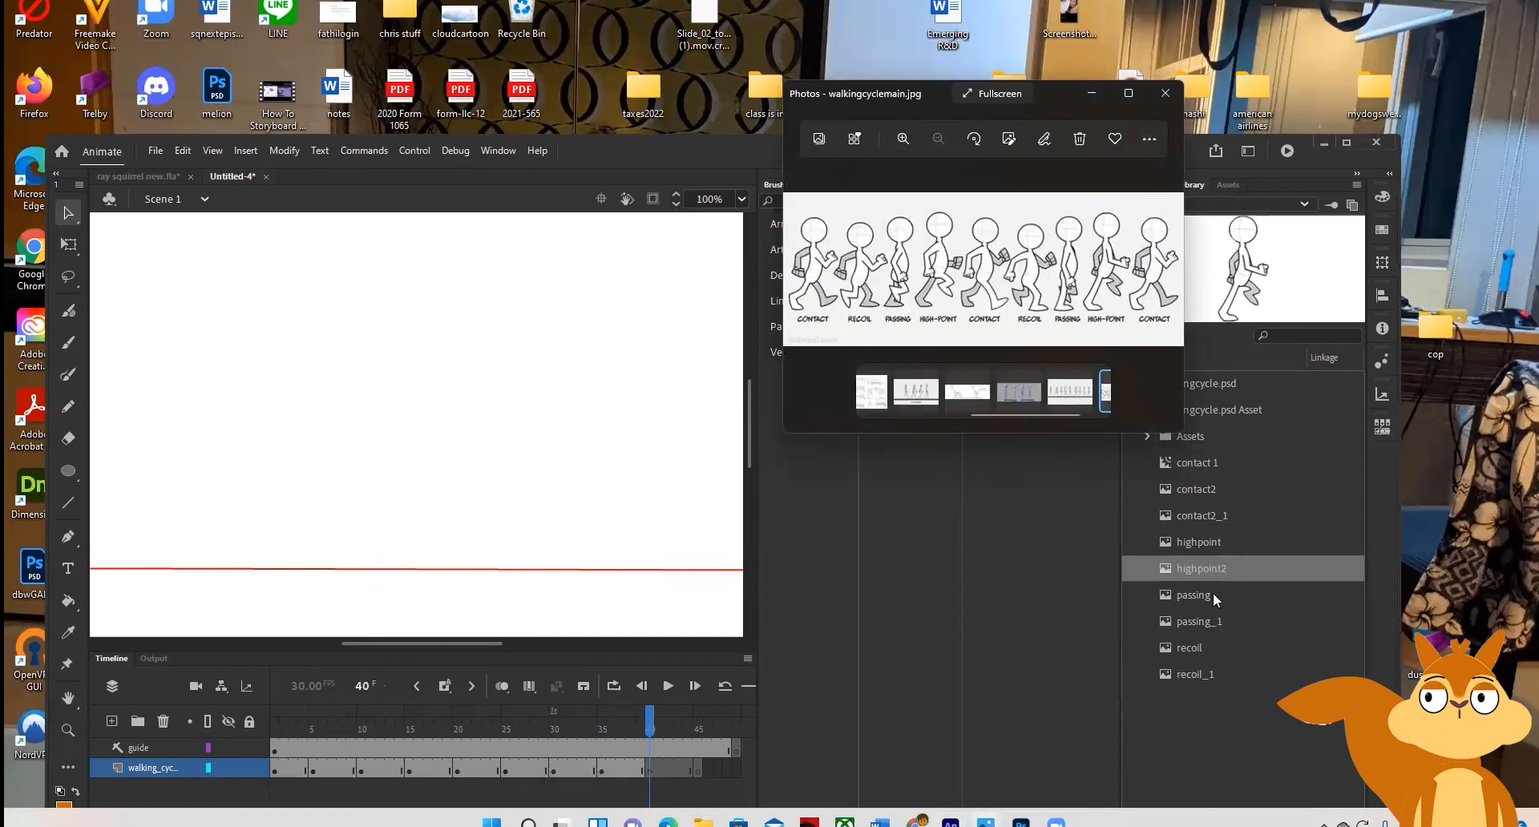
left_click(1201, 517)
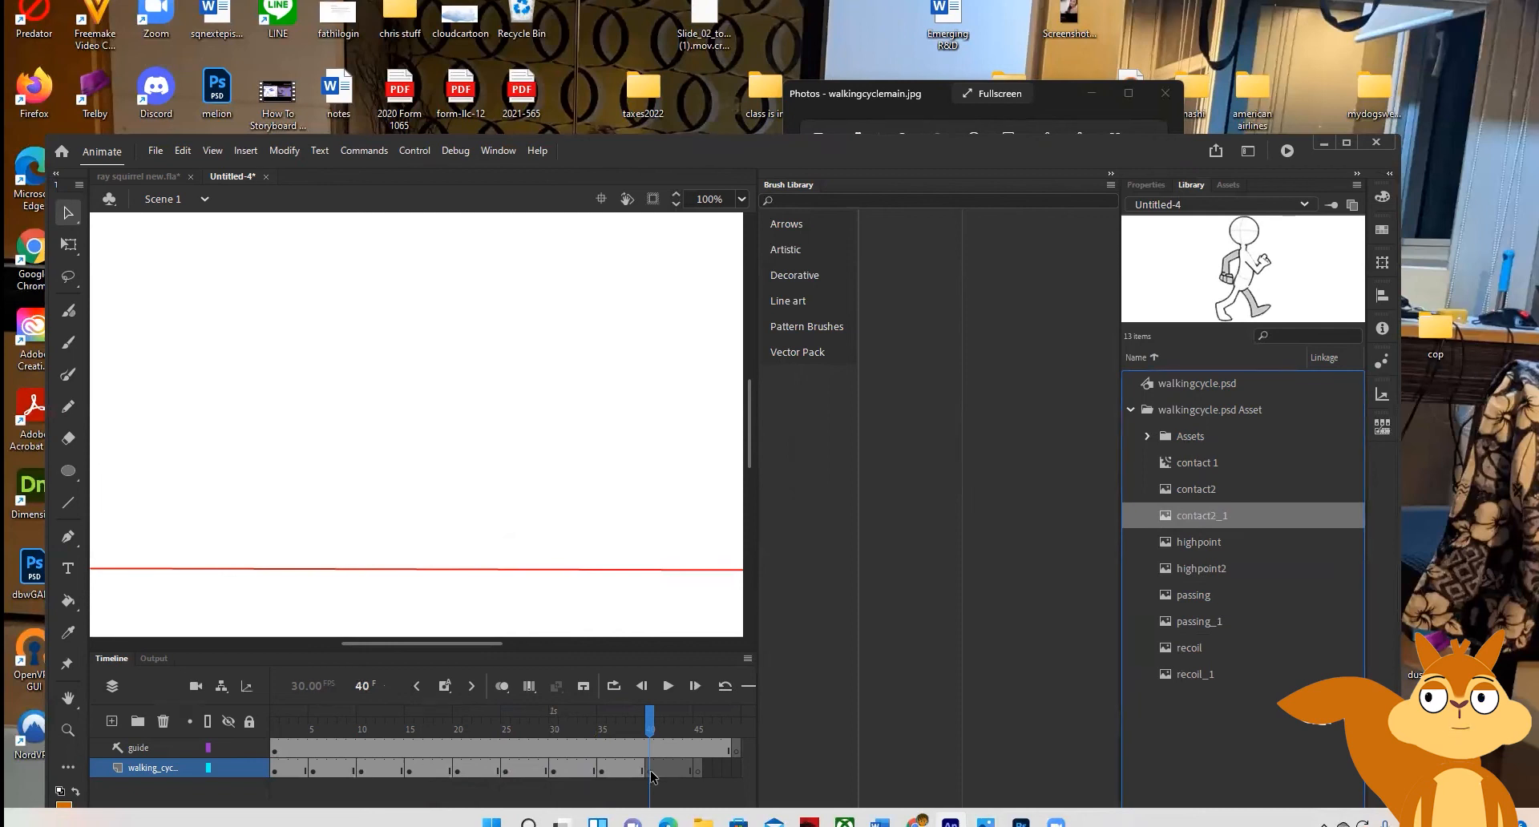
left_click_drag(1195, 515, 653, 478)
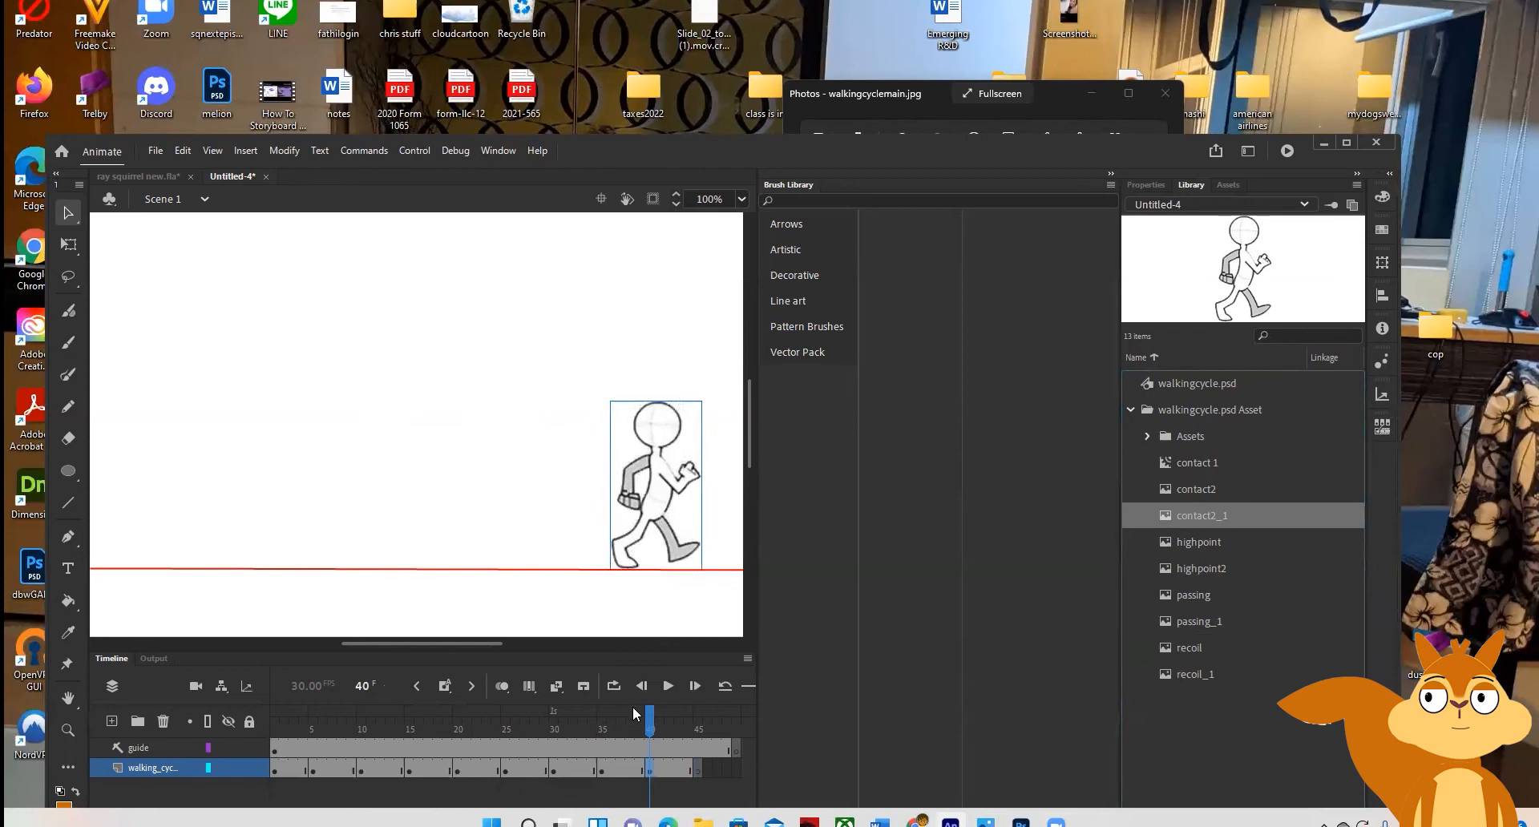
left_click_drag(657, 718, 651, 776)
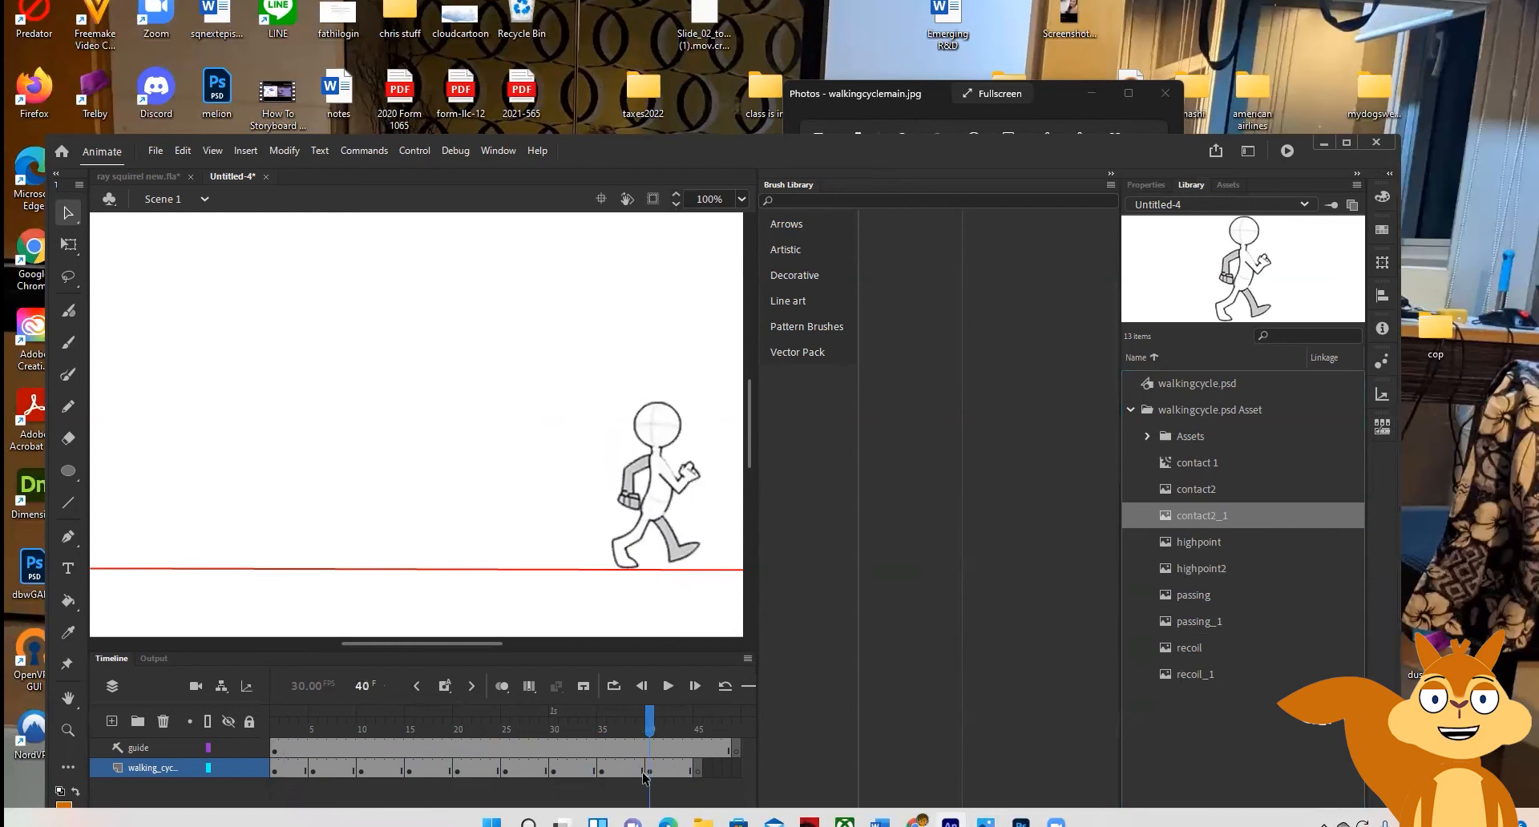
left_click(650, 510)
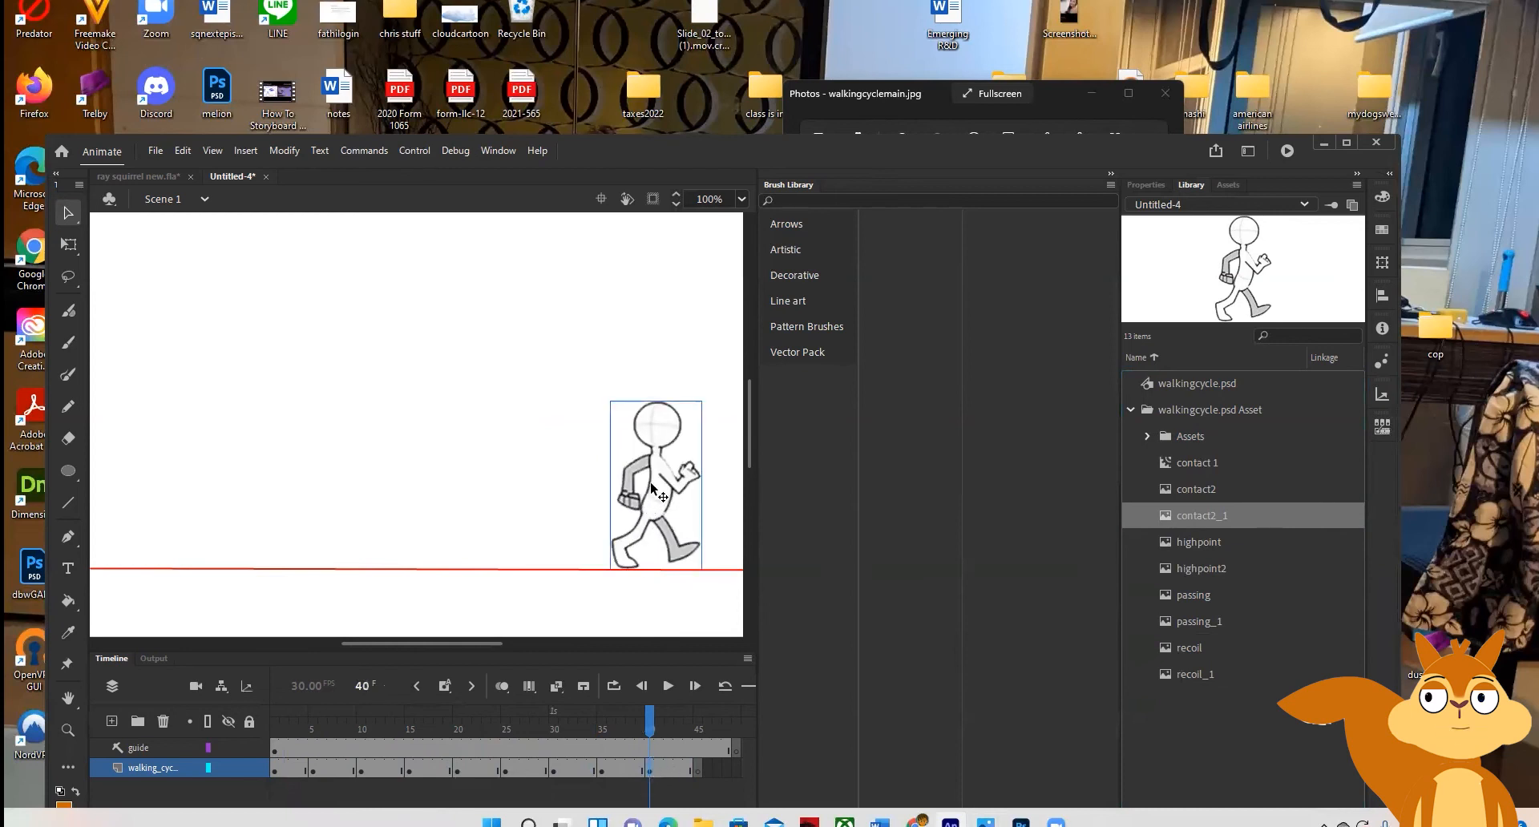
left_click_drag(652, 484, 653, 486)
Return to frame 1 and nudge the first contact pose slightly backward along the red ground line
left_click_drag(649, 720, 406, 736)
left_click_drag(400, 738, 292, 742)
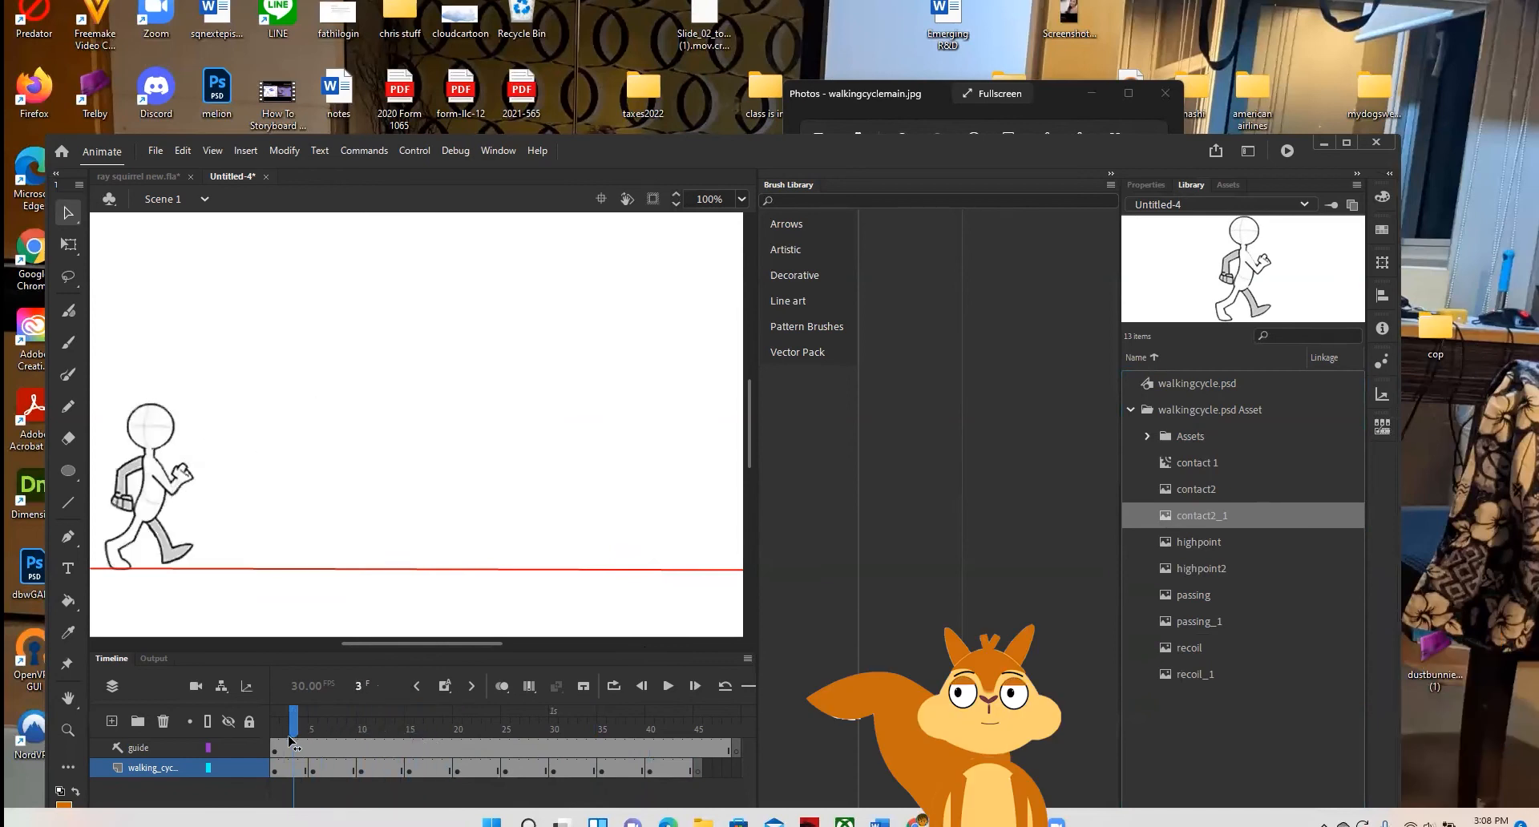
left_click_drag(292, 744, 274, 742)
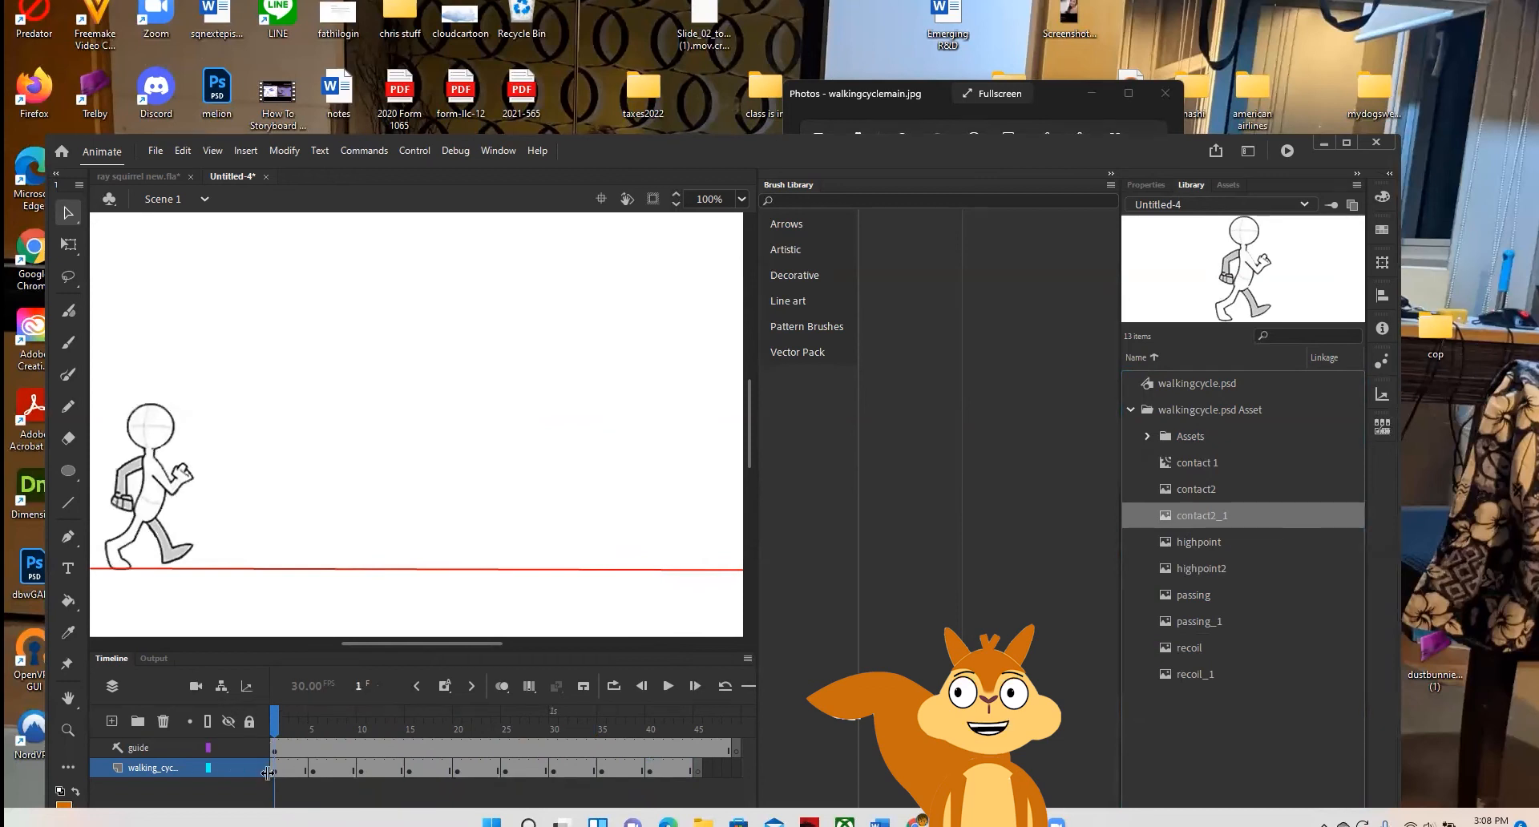
left_click(273, 771)
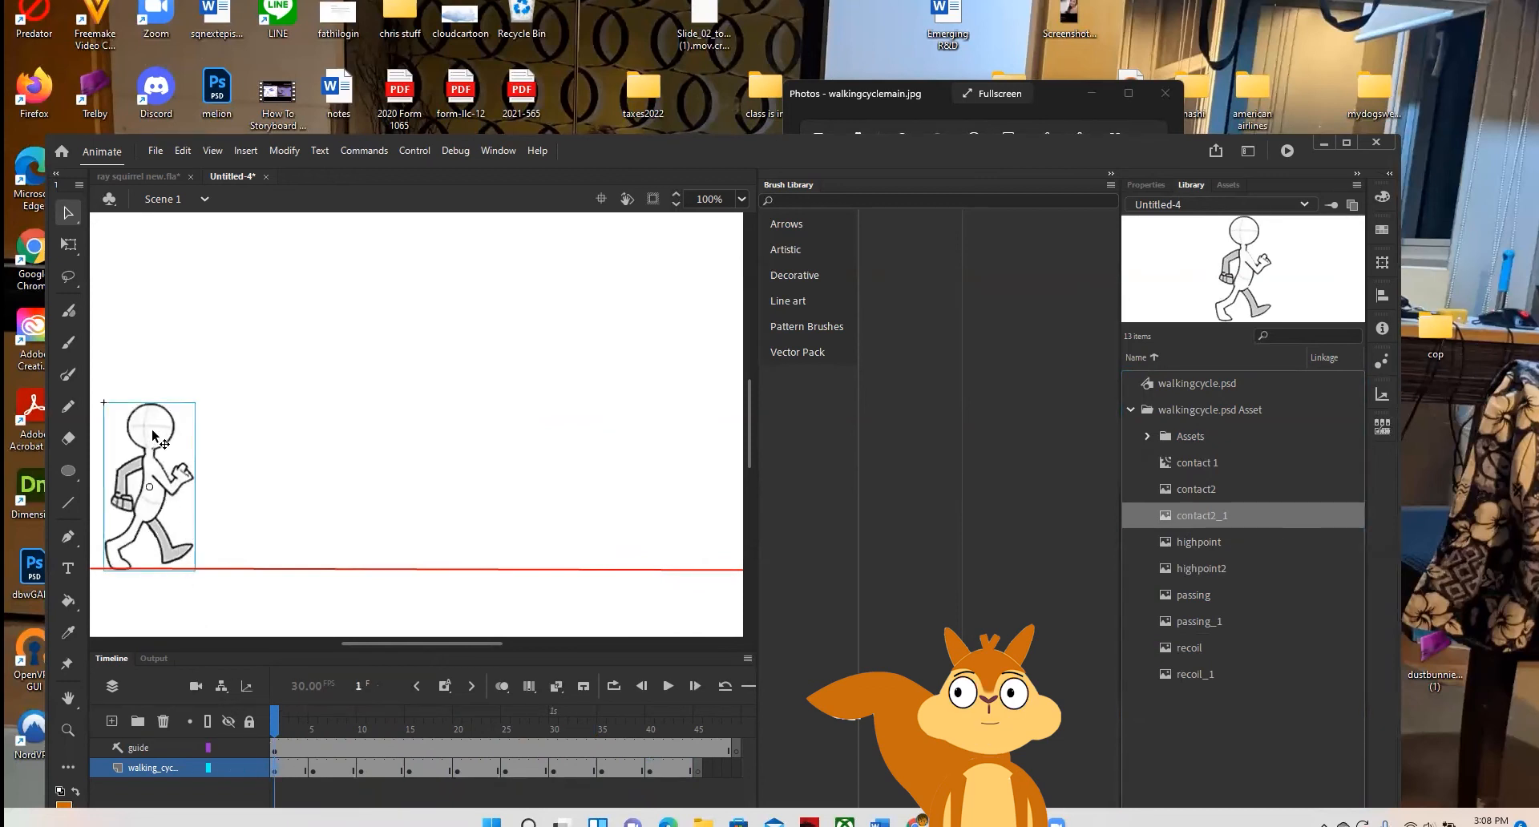
left_click_drag(160, 437, 152, 453)
Play the walk cycle through twice from the start and return the playhead to frame 1
mouse_move(271, 715)
left_mouse_down()
mouse_move(703, 757)
mouse_move(617, 774)
mouse_move(274, 725)
left_mouse_up()
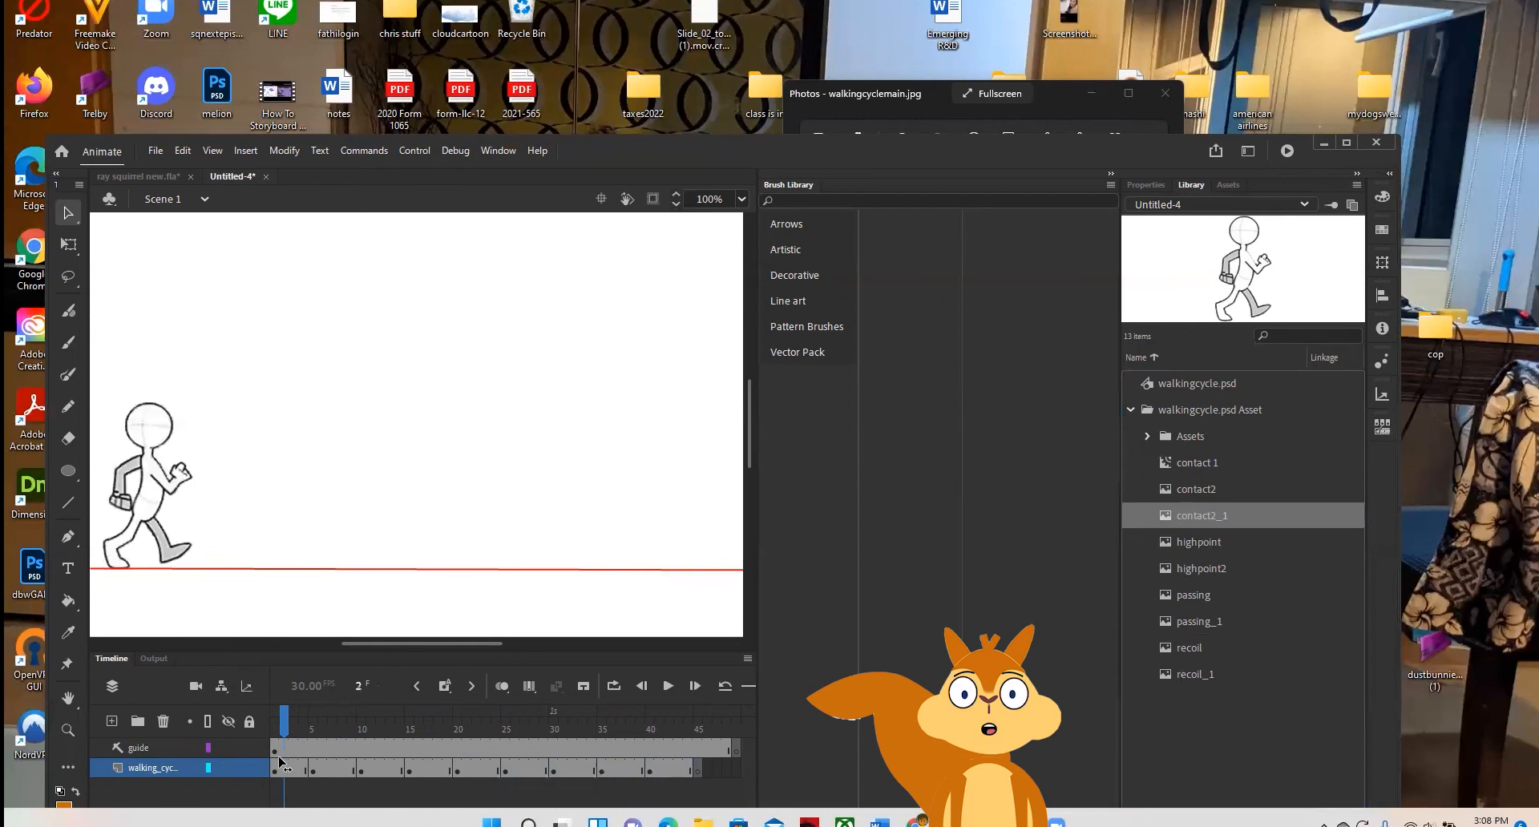
left_click(669, 686)
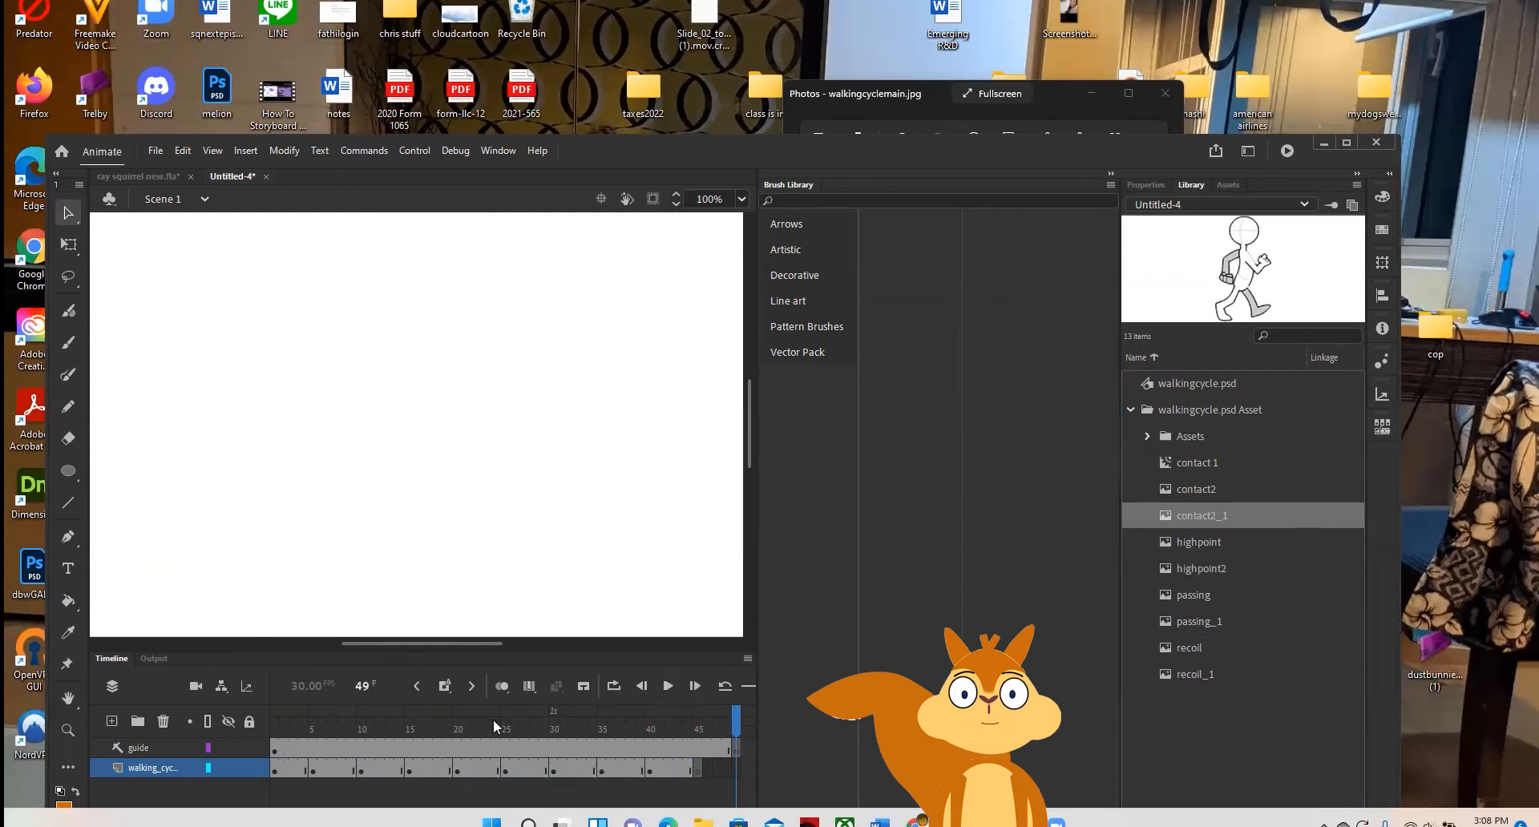
left_click_drag(737, 715, 263, 725)
left_click(669, 687)
left_click_drag(738, 715, 270, 720)
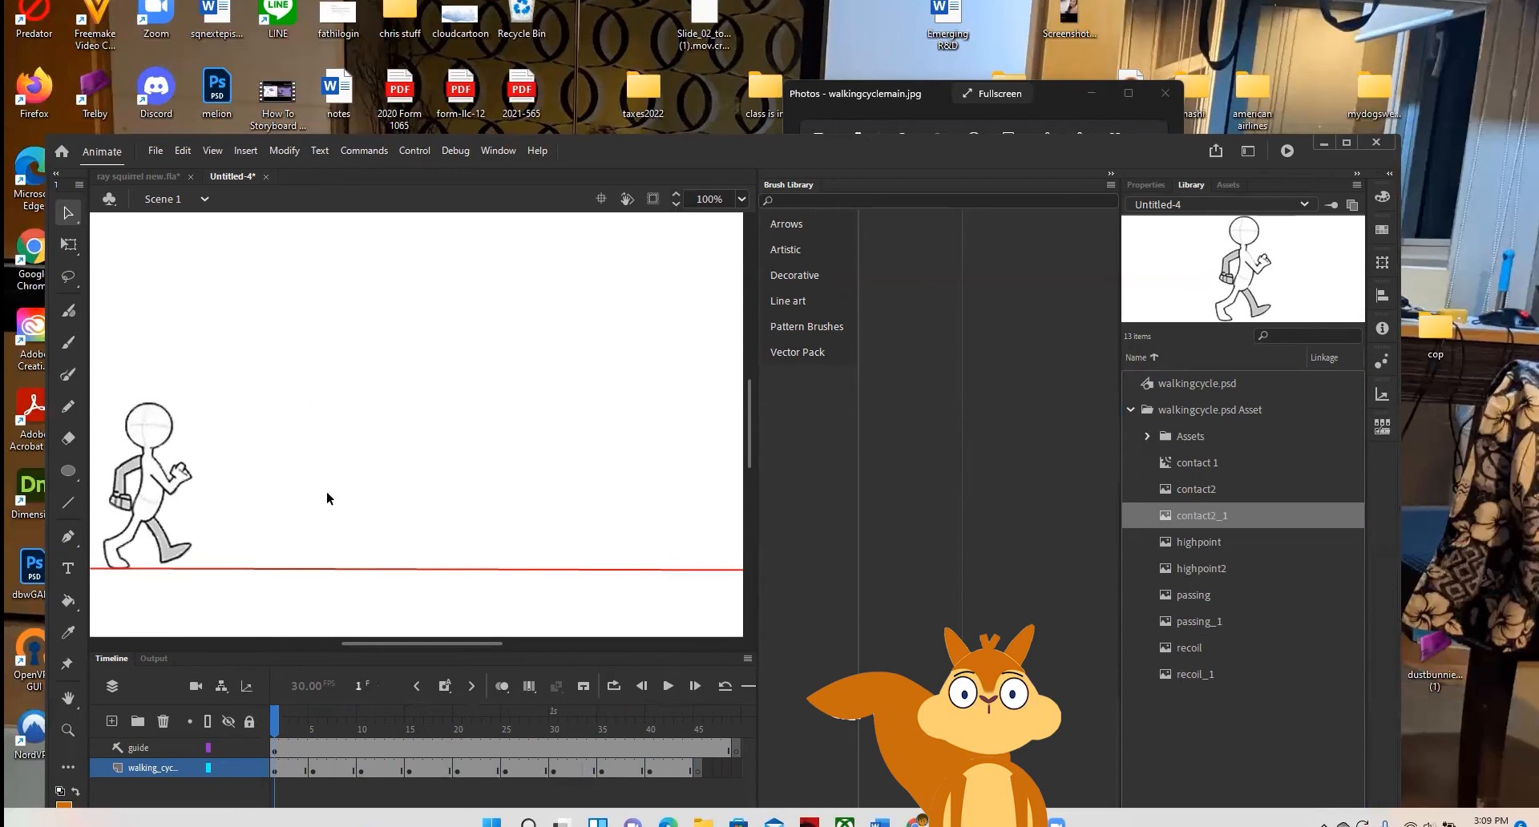
Set up an animated GIF export with Transparency enabled, No Transparency Dither, and looping set to Once
left_click(153, 151)
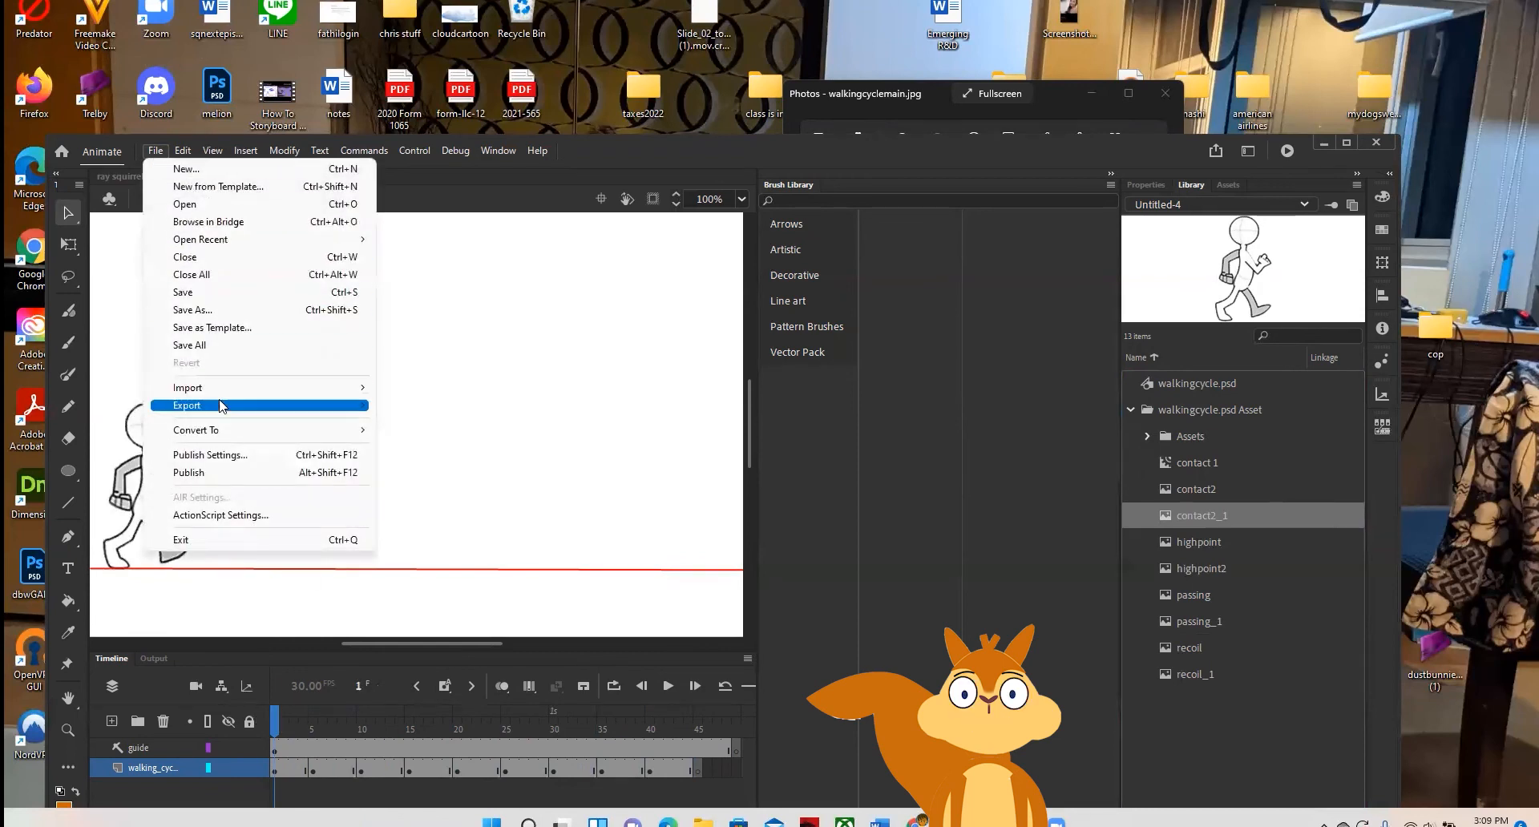
mouse_move(222, 409)
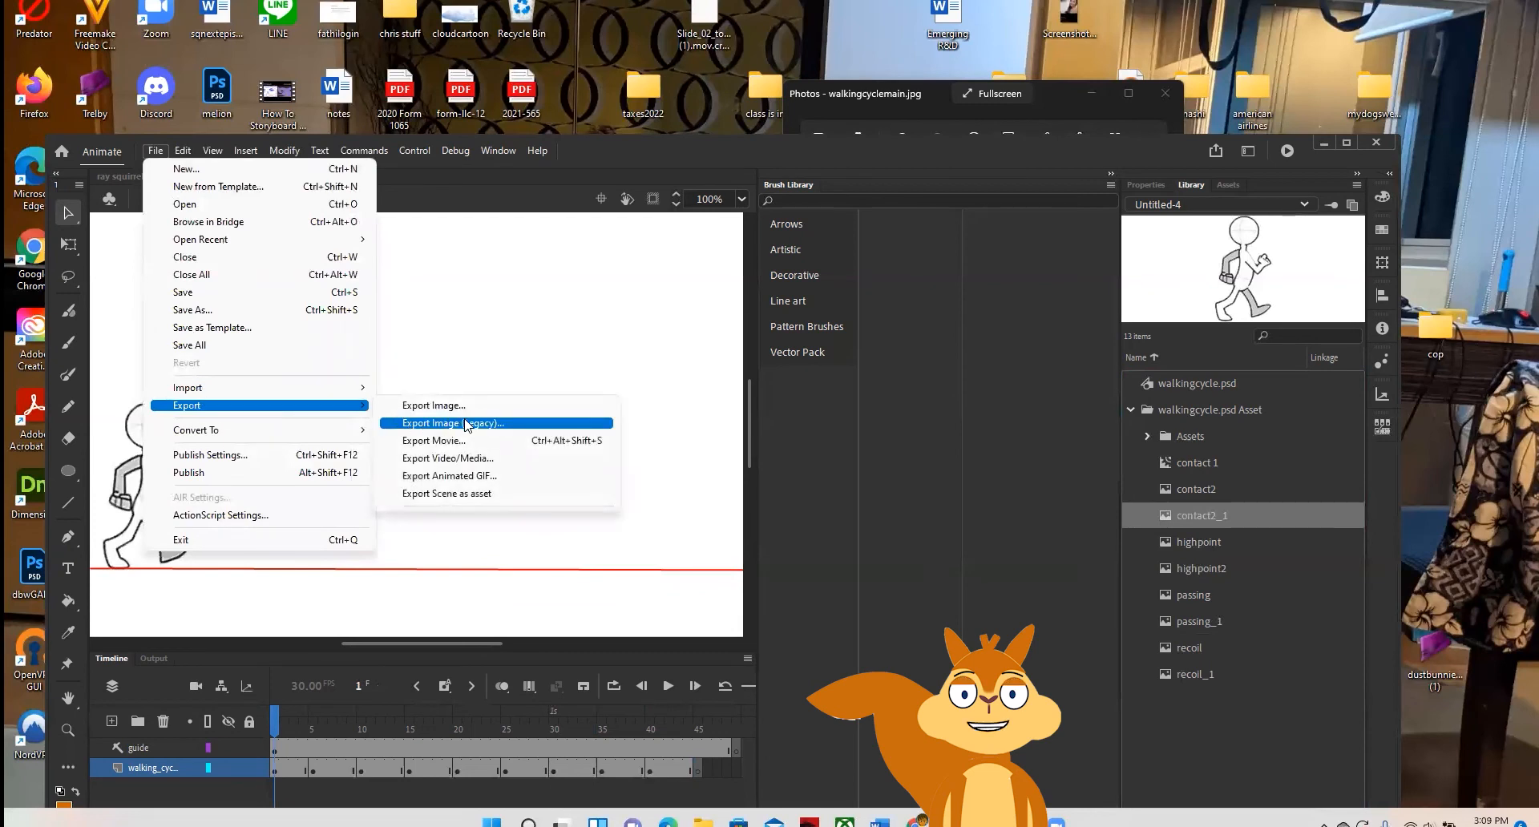
left_click(465, 479)
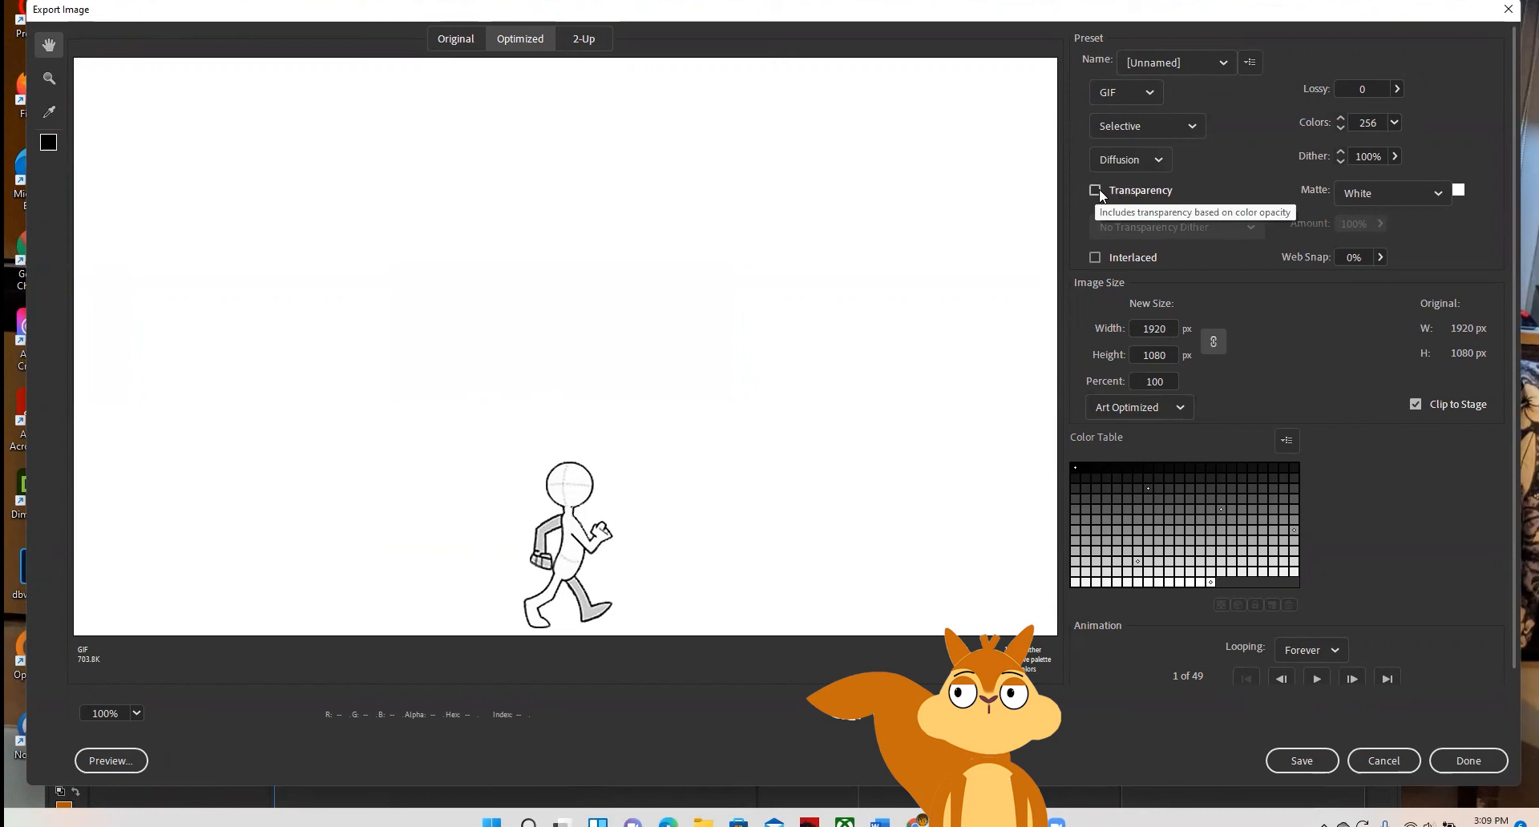
left_click(1441, 190)
left_click(1441, 190)
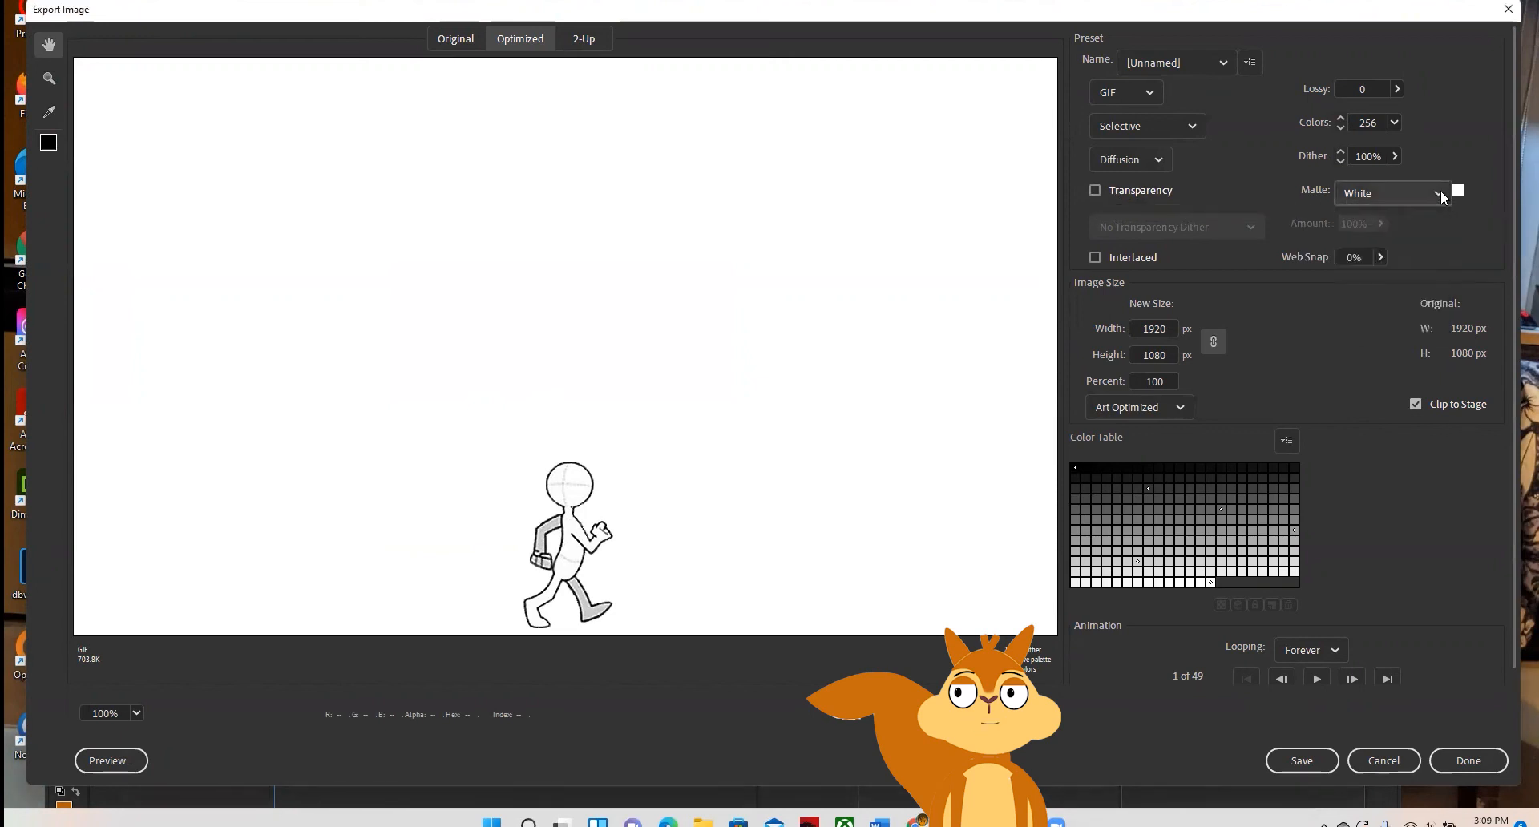
left_click(1095, 190)
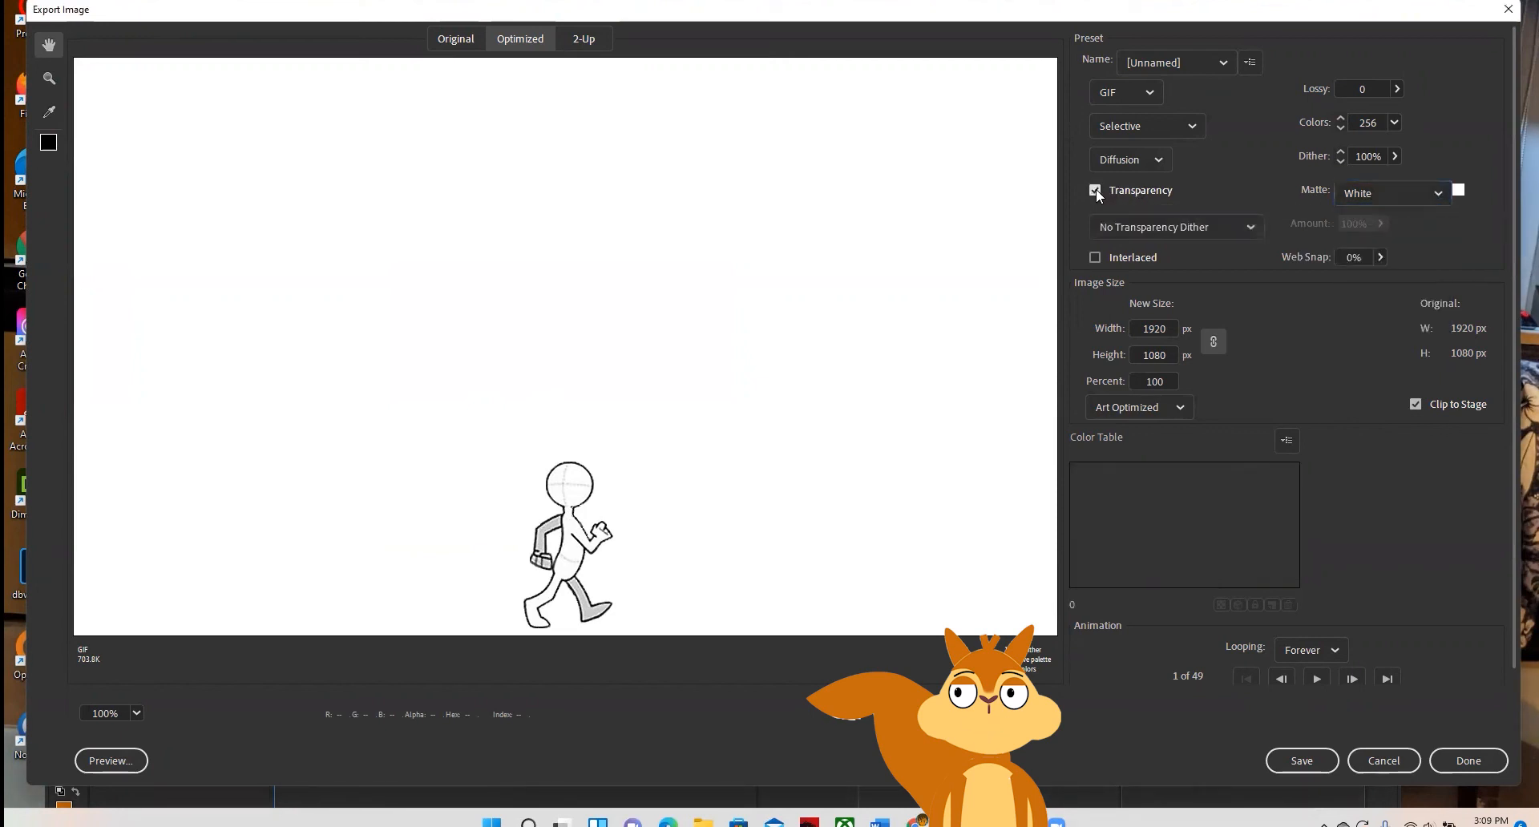
left_click(1250, 223)
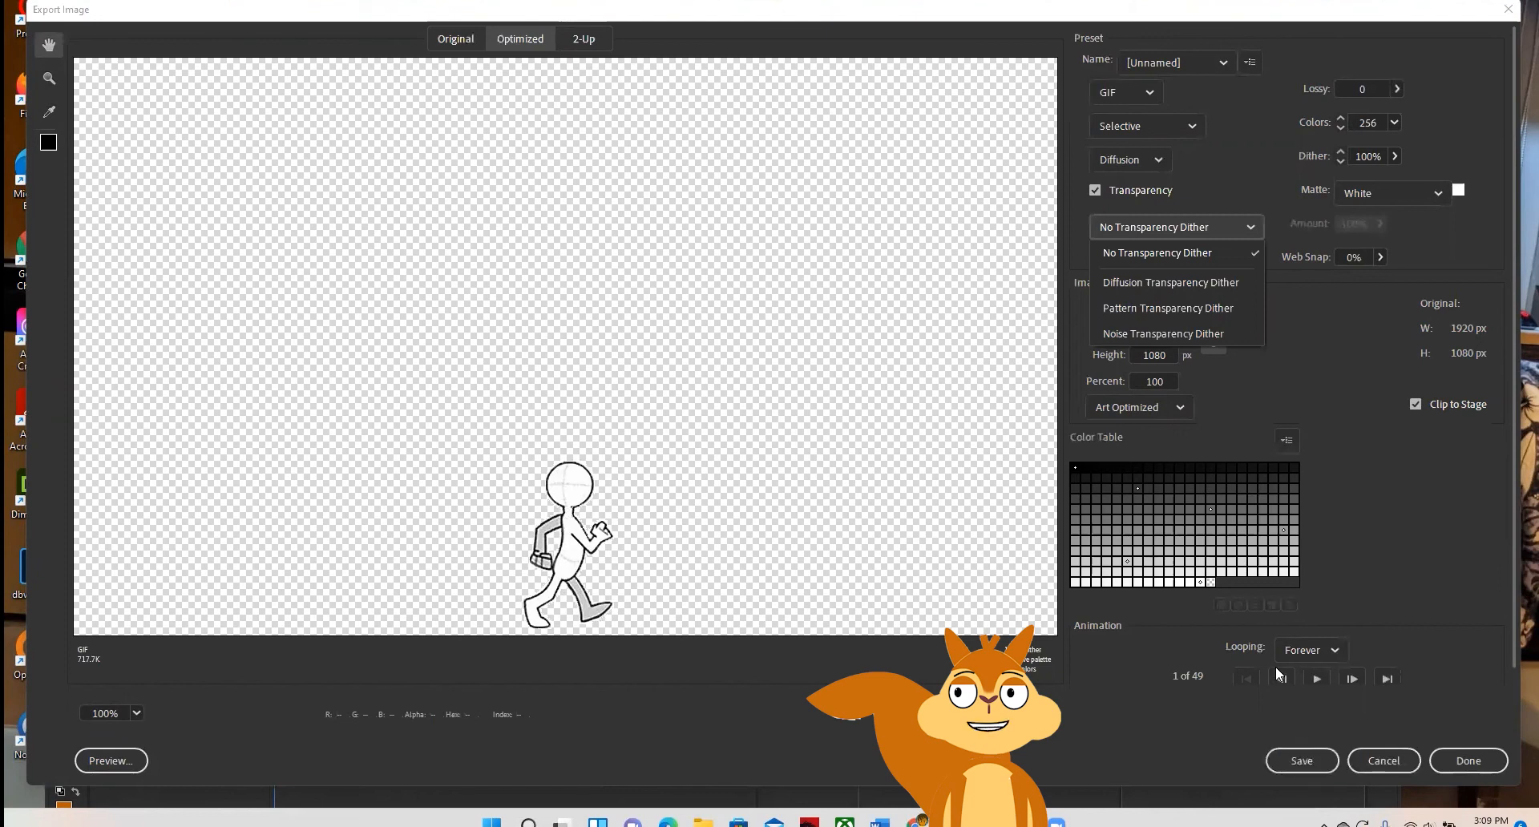
left_click(1336, 650)
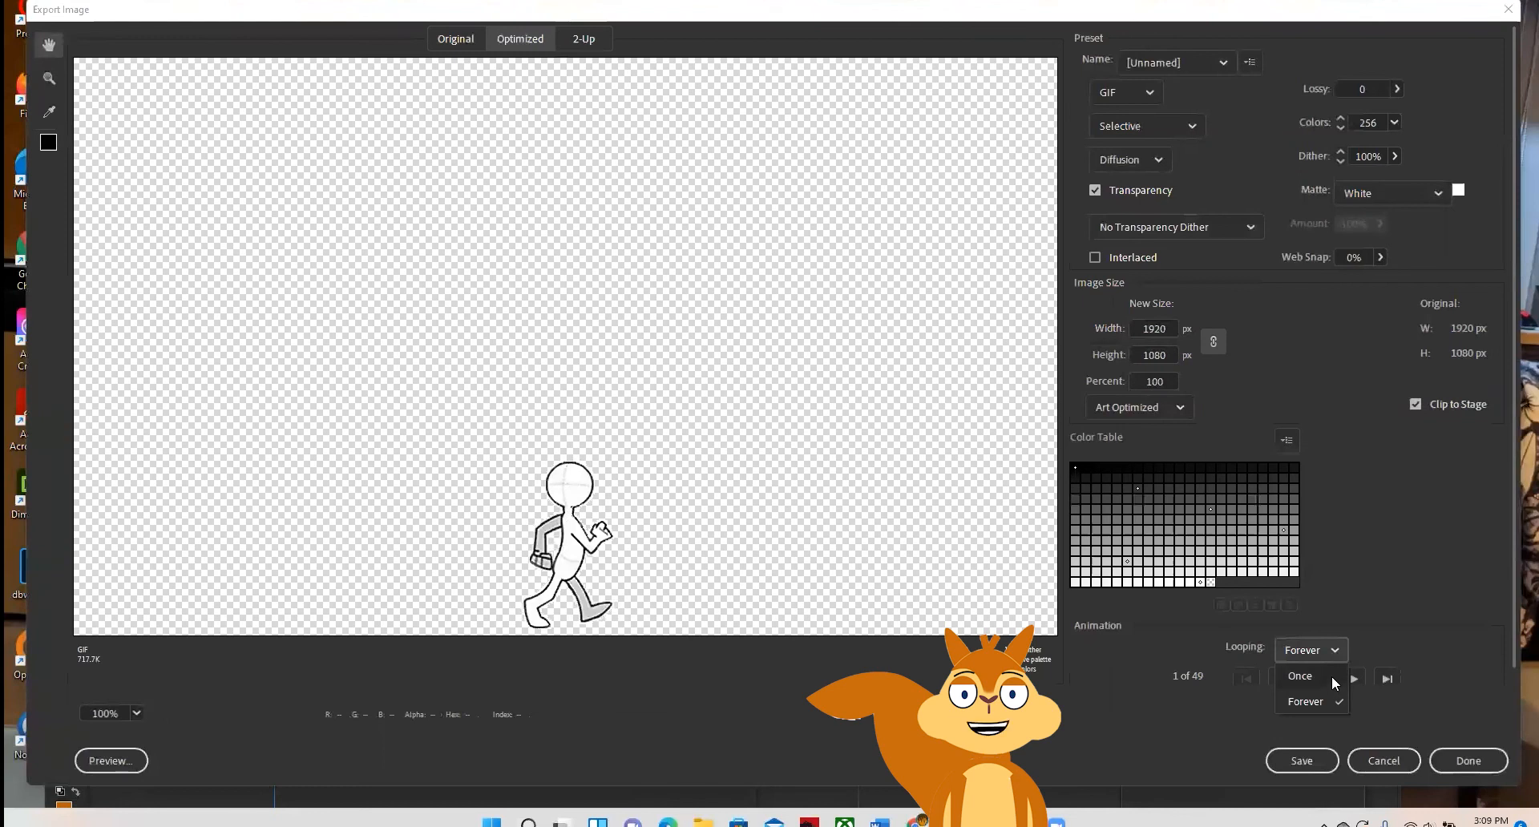
left_click(1331, 676)
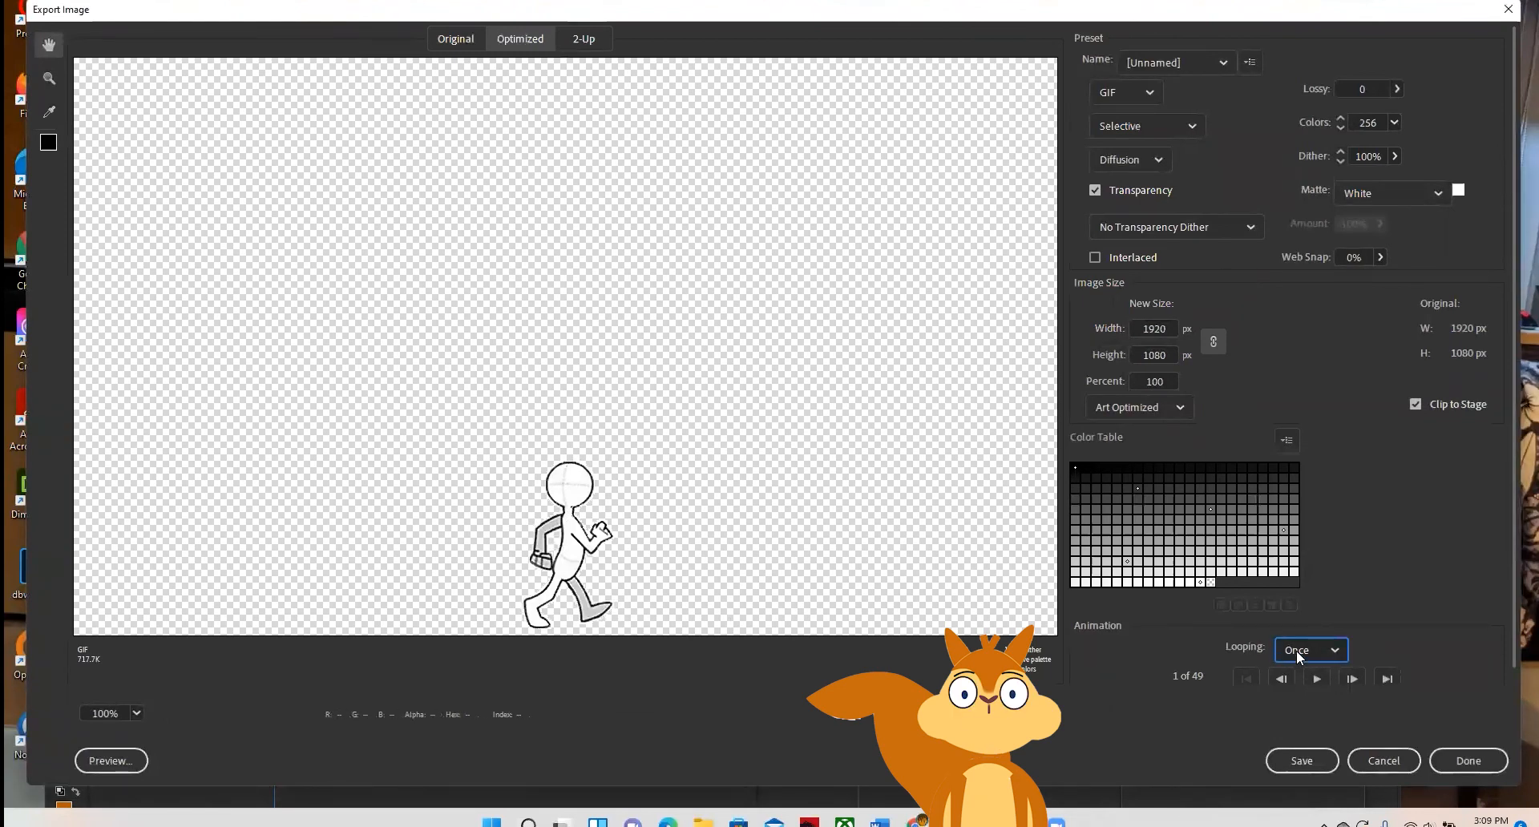
Save the exported GIF as testwalkngcycle in the arc1 folder inside 12 arcs
left_click(1302, 761)
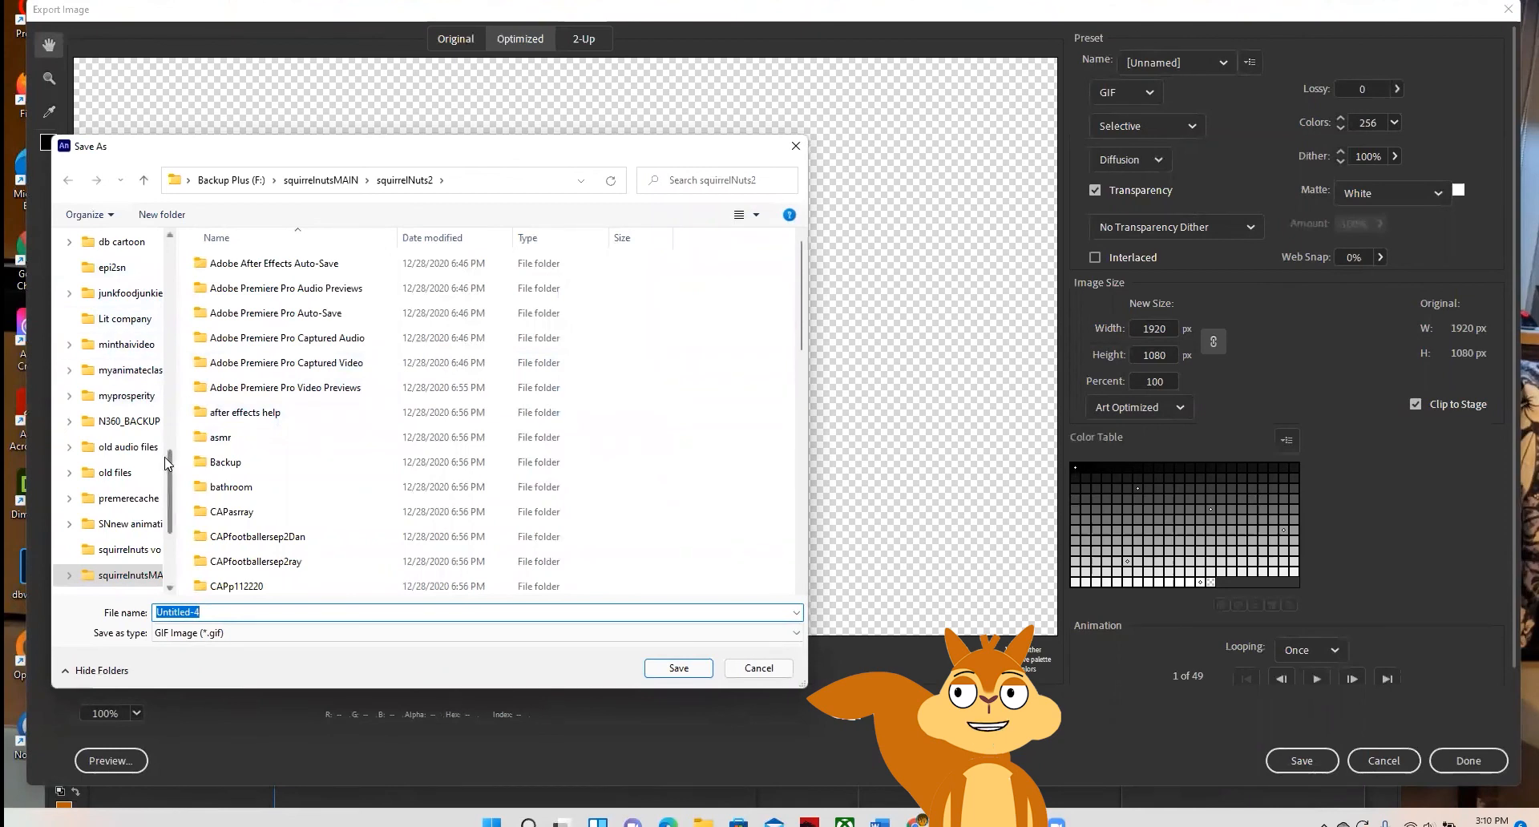
scroll(165, 457, "up", 10)
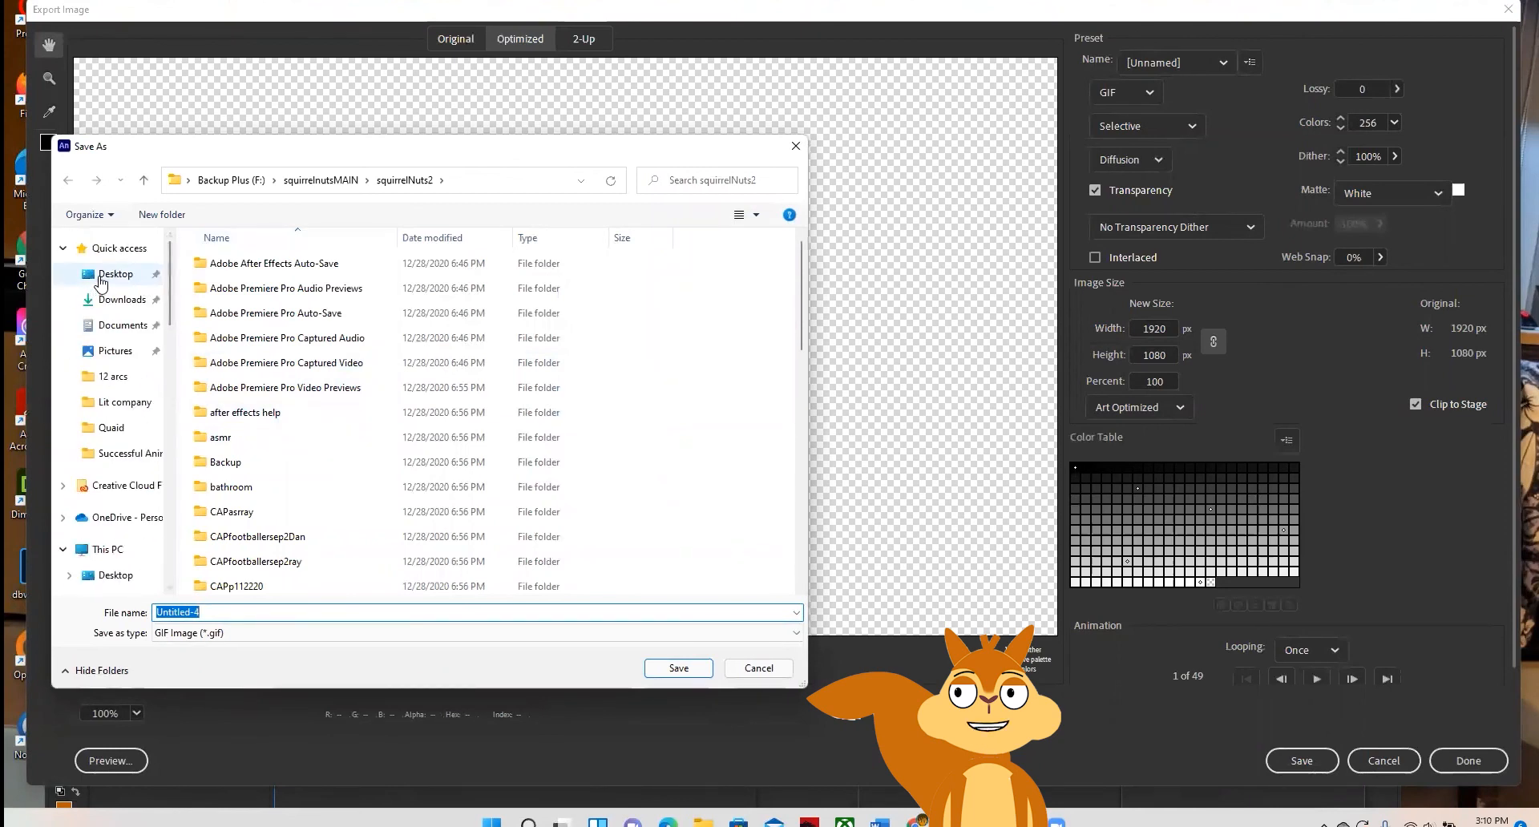
left_click(101, 276)
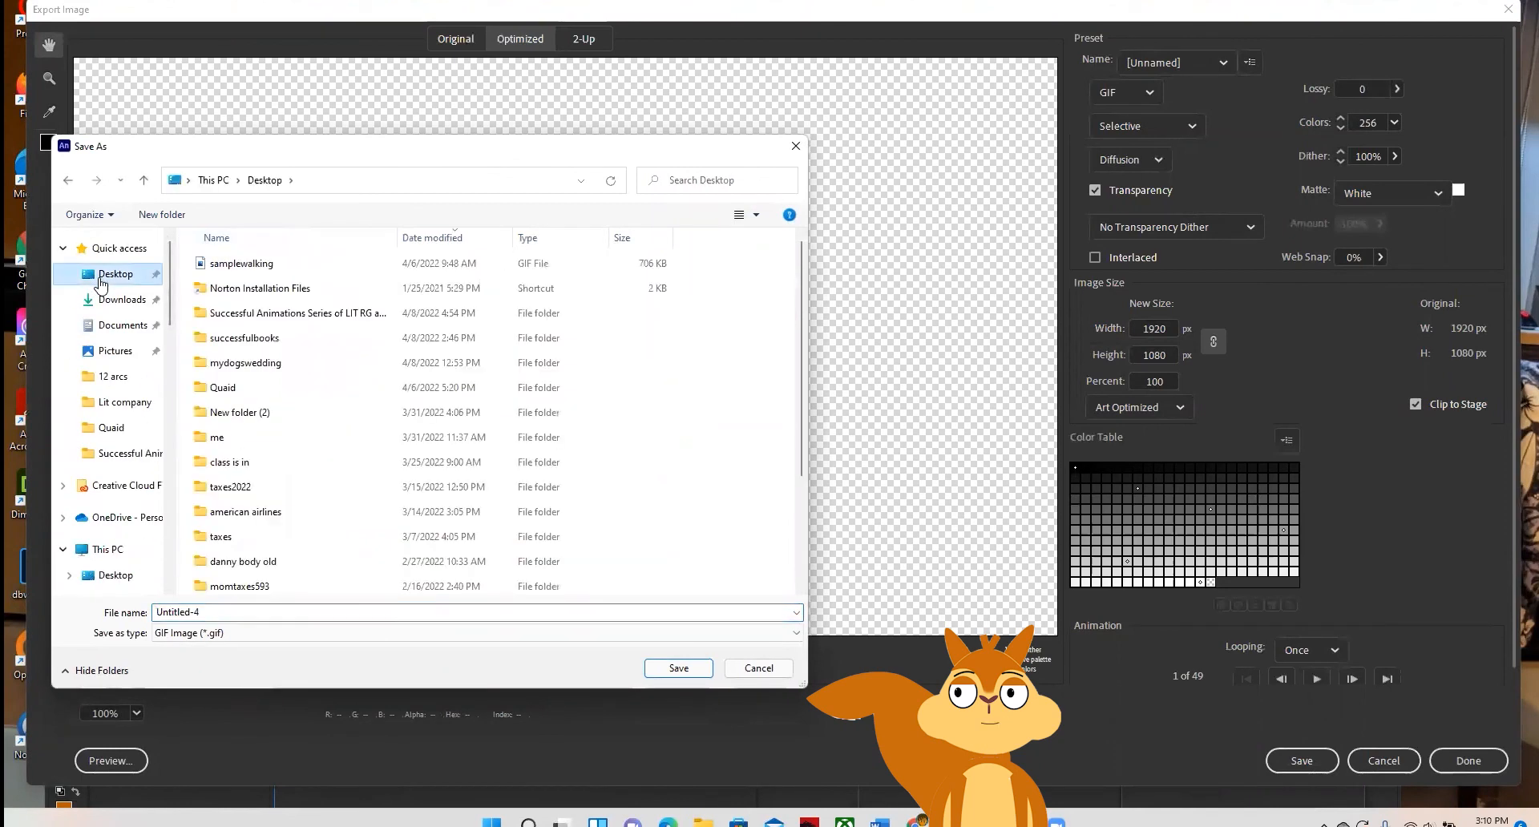
left_click(108, 376)
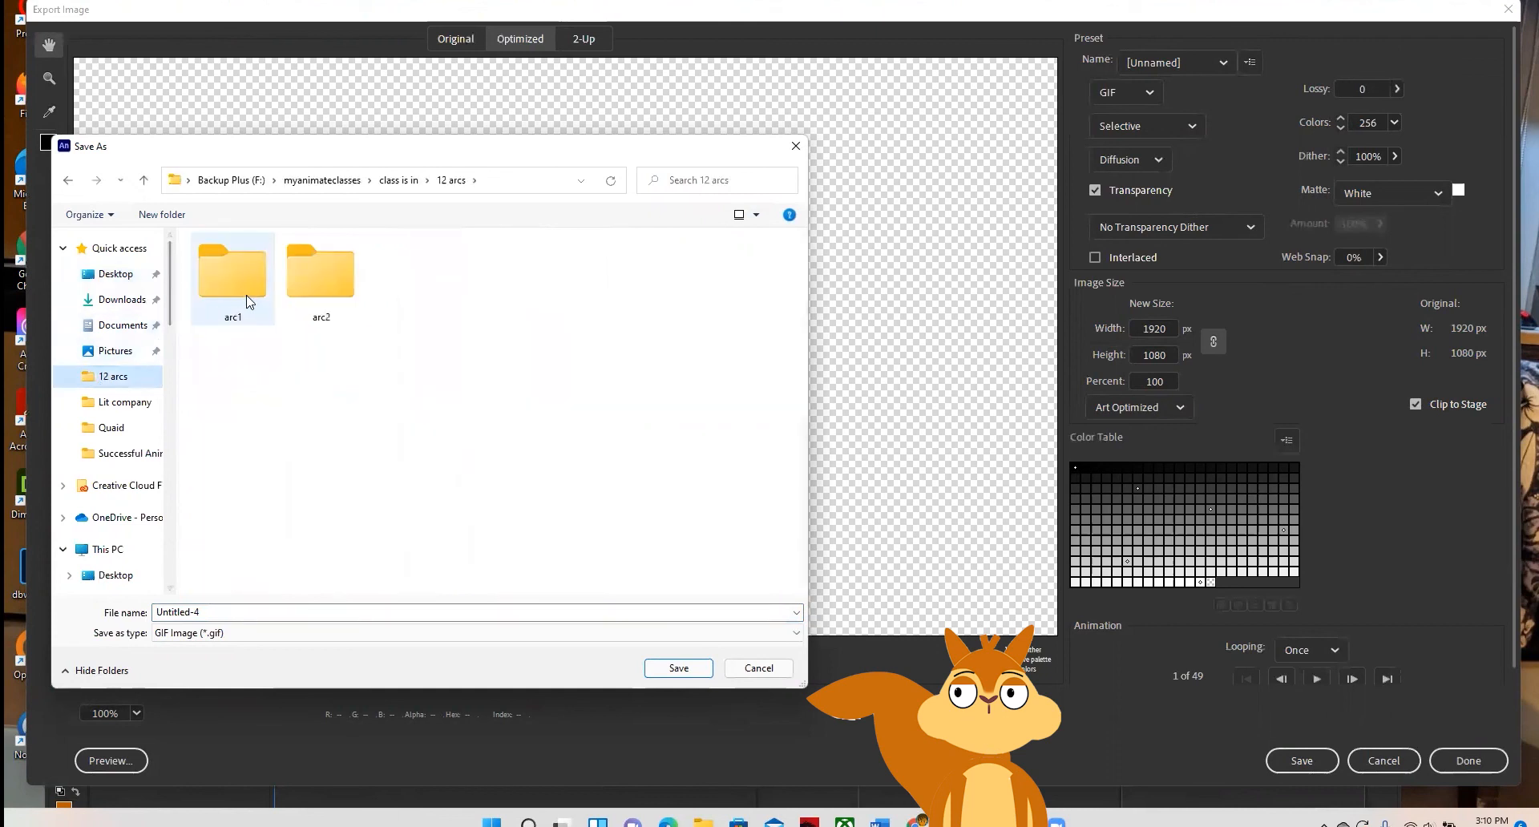
double_click(237, 298)
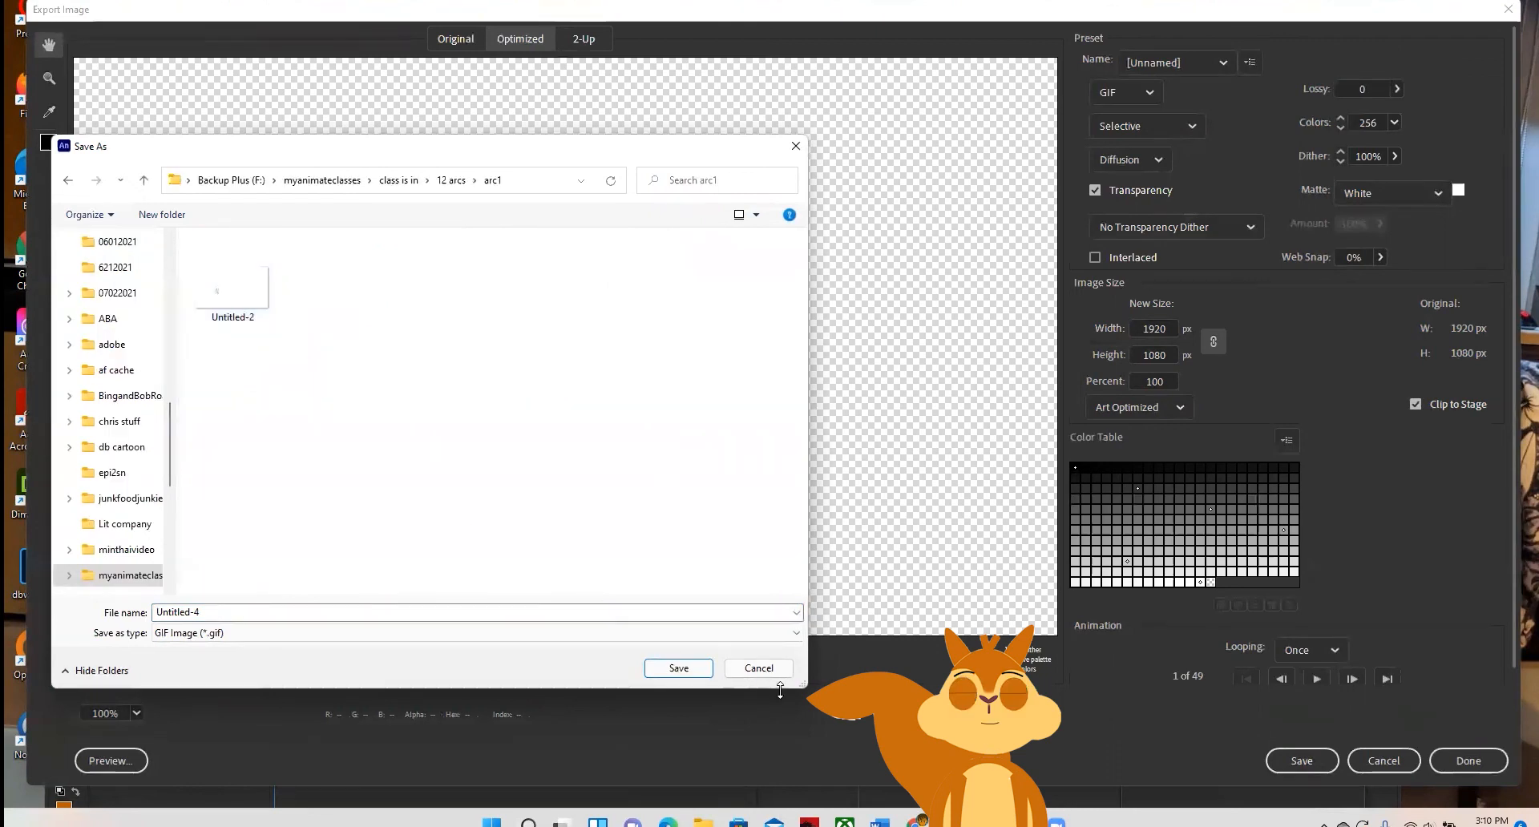
left_click(683, 672)
left_click(265, 612)
type("t")
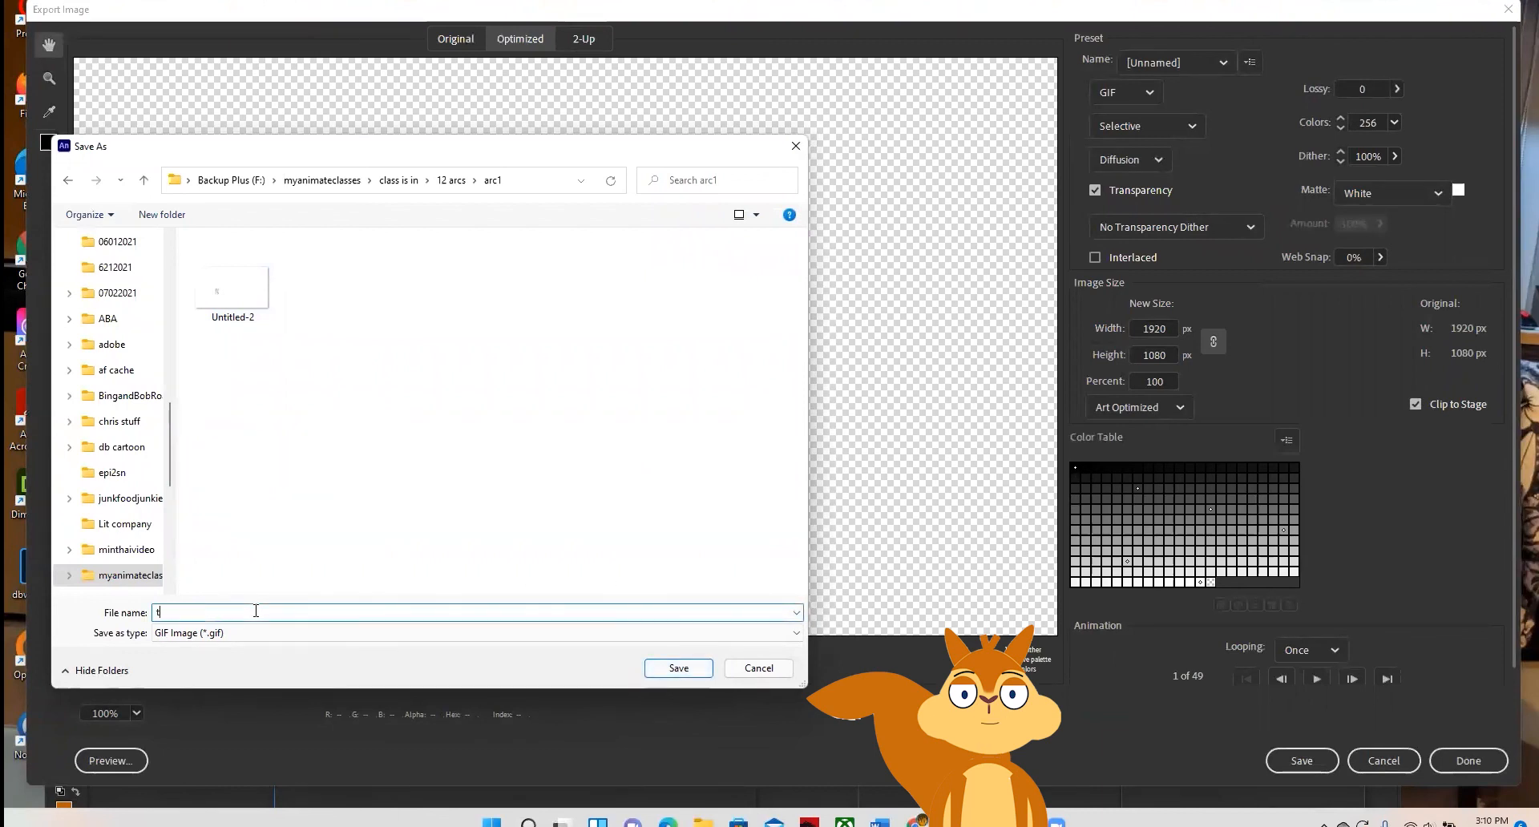
type("estwalkngcycle")
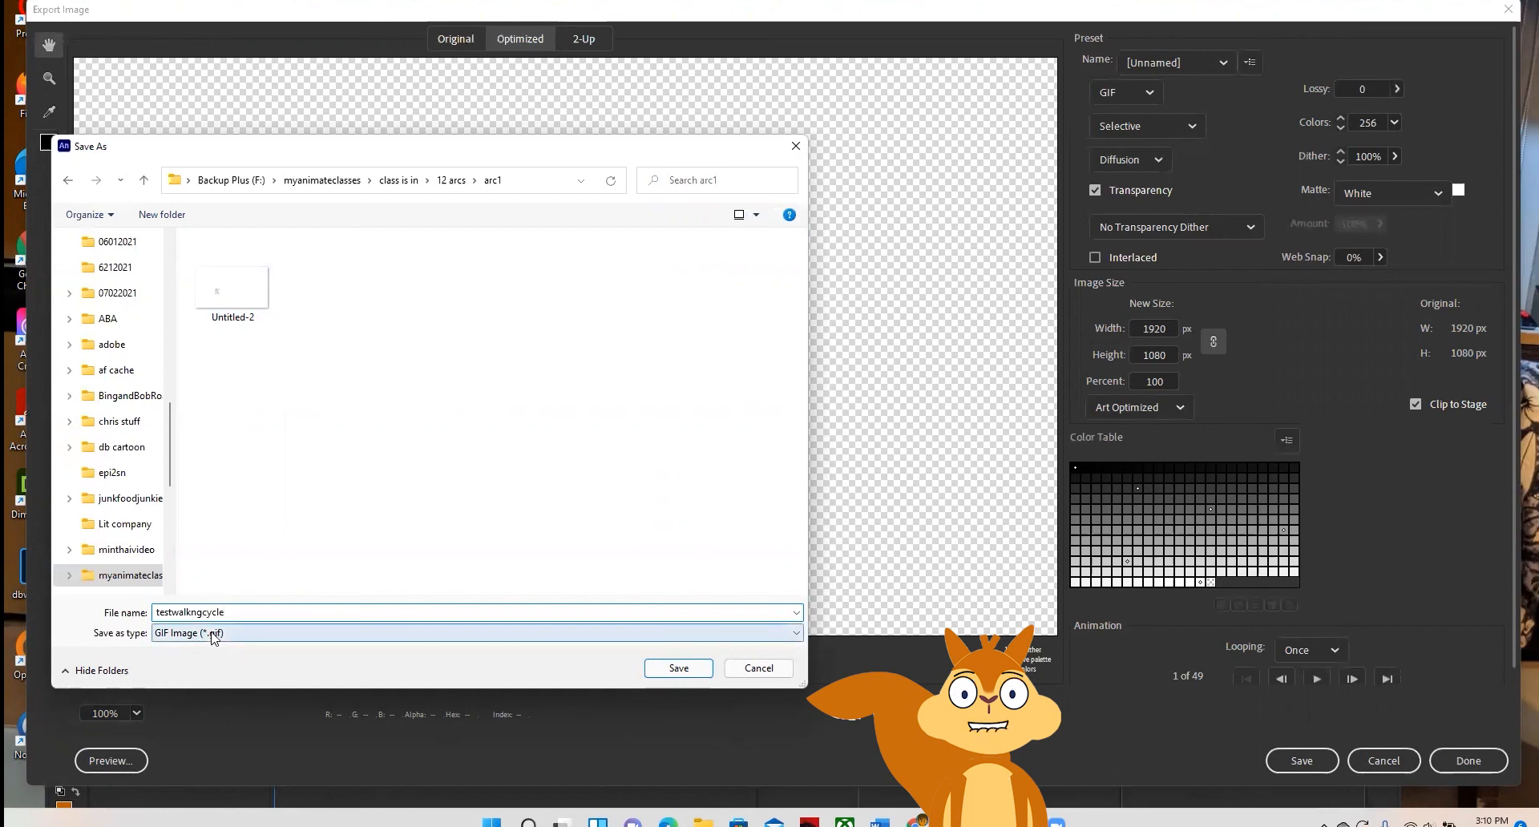
left_click(680, 670)
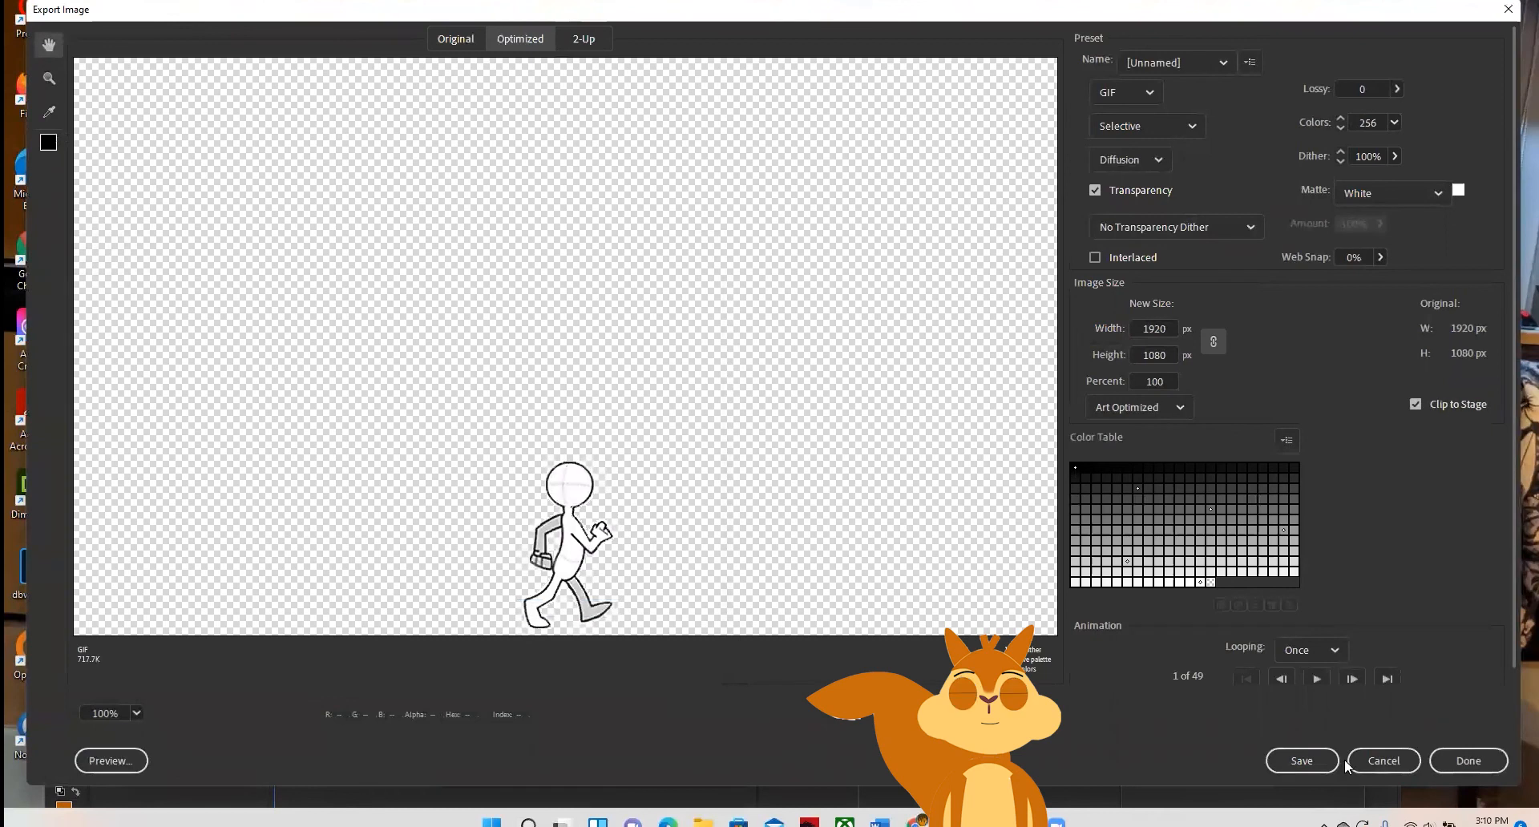
Finish the GIF export and switch from Animate to File Explorer
left_click(1302, 758)
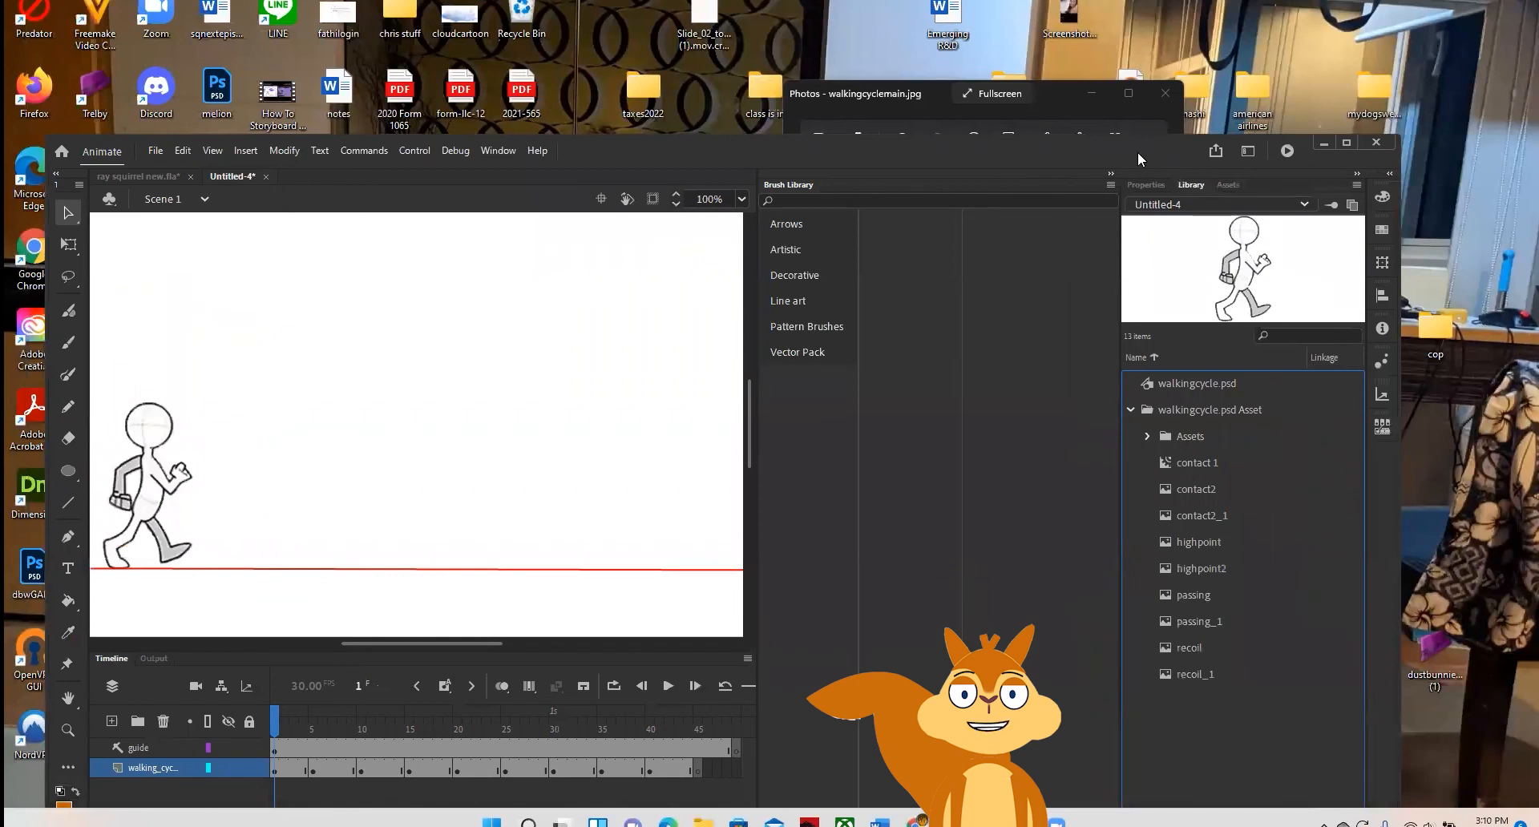
left_click(1325, 143)
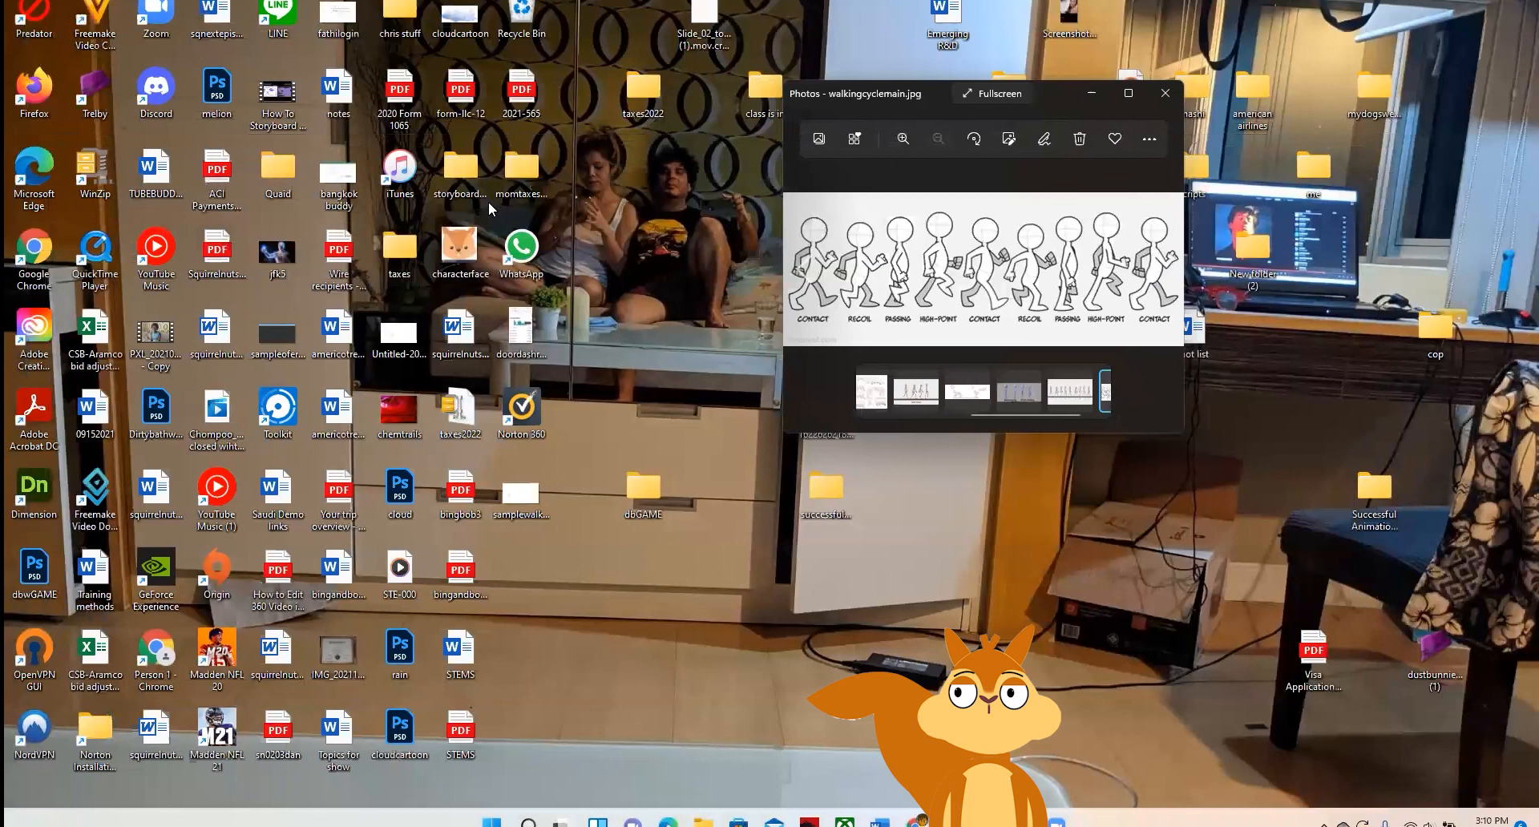
left_click(703, 824)
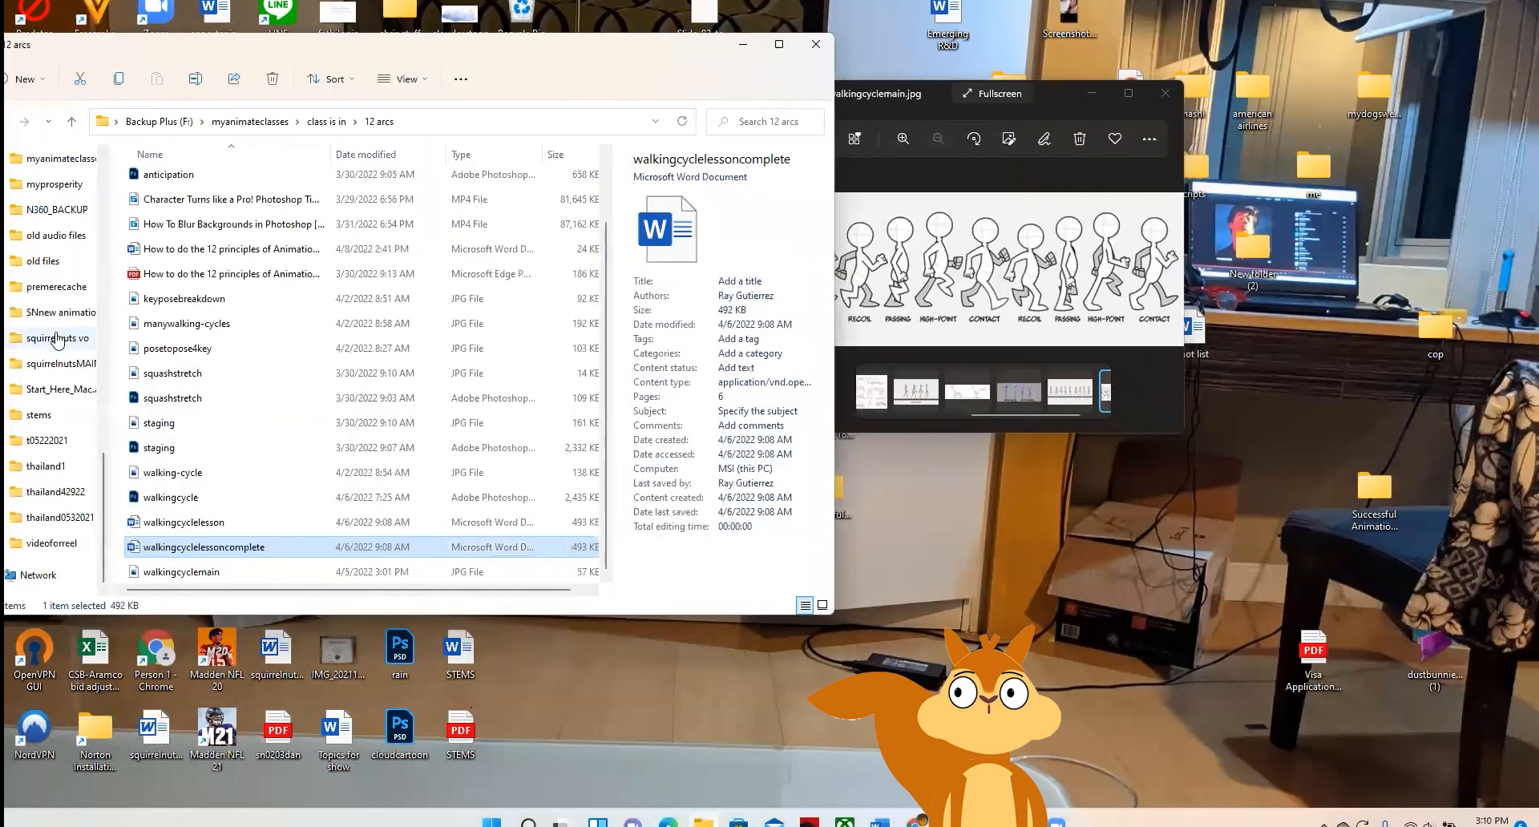
Browse through myanimateclasses, class is in and 12 arcs to the arc1 folder and open testwalkngcycle.gif in Photos
scroll(103, 462, "up", 4)
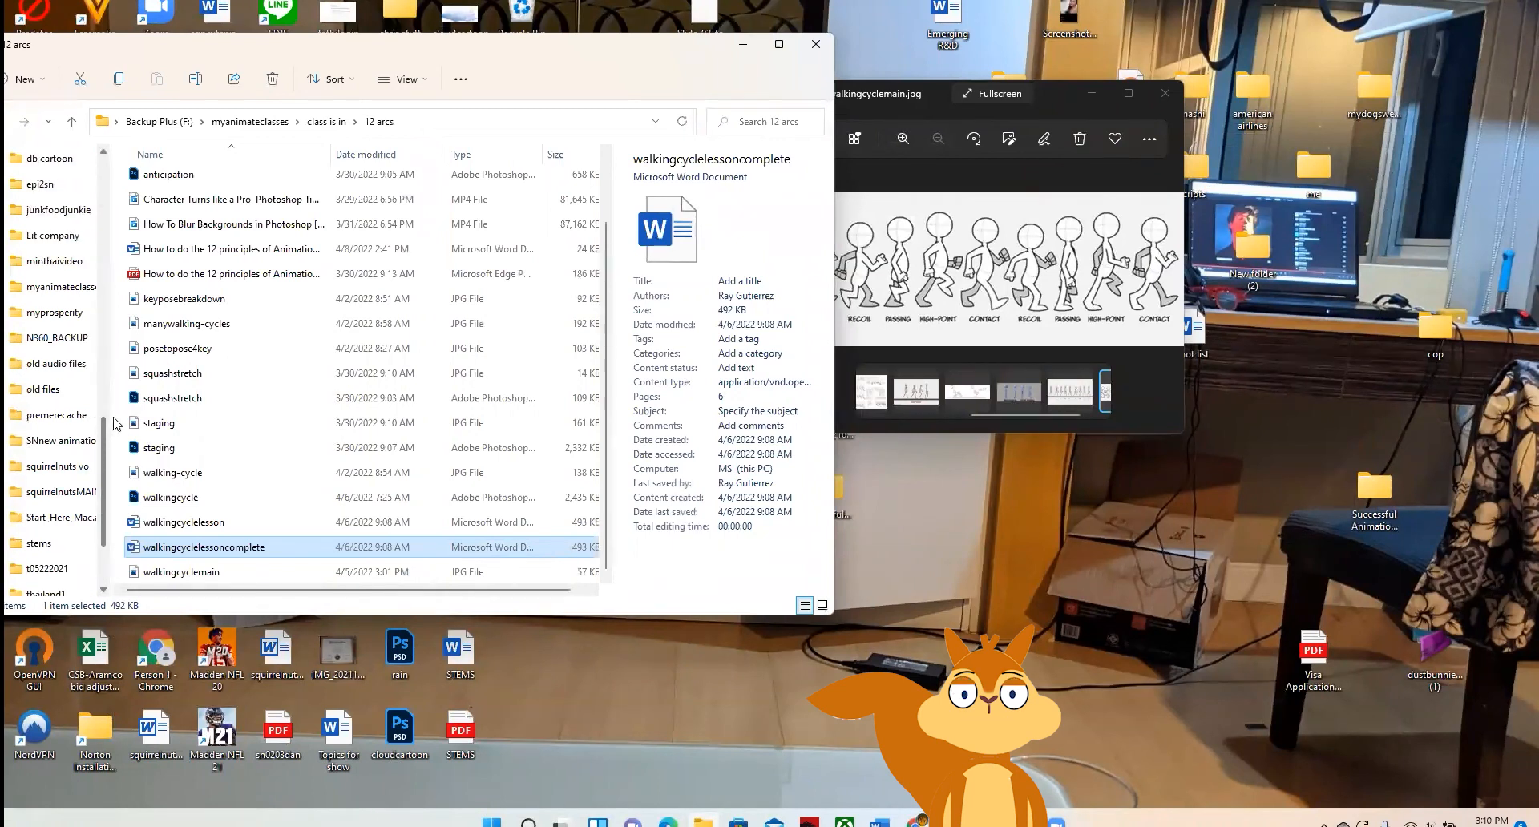
scroll(56, 346, "up", 1)
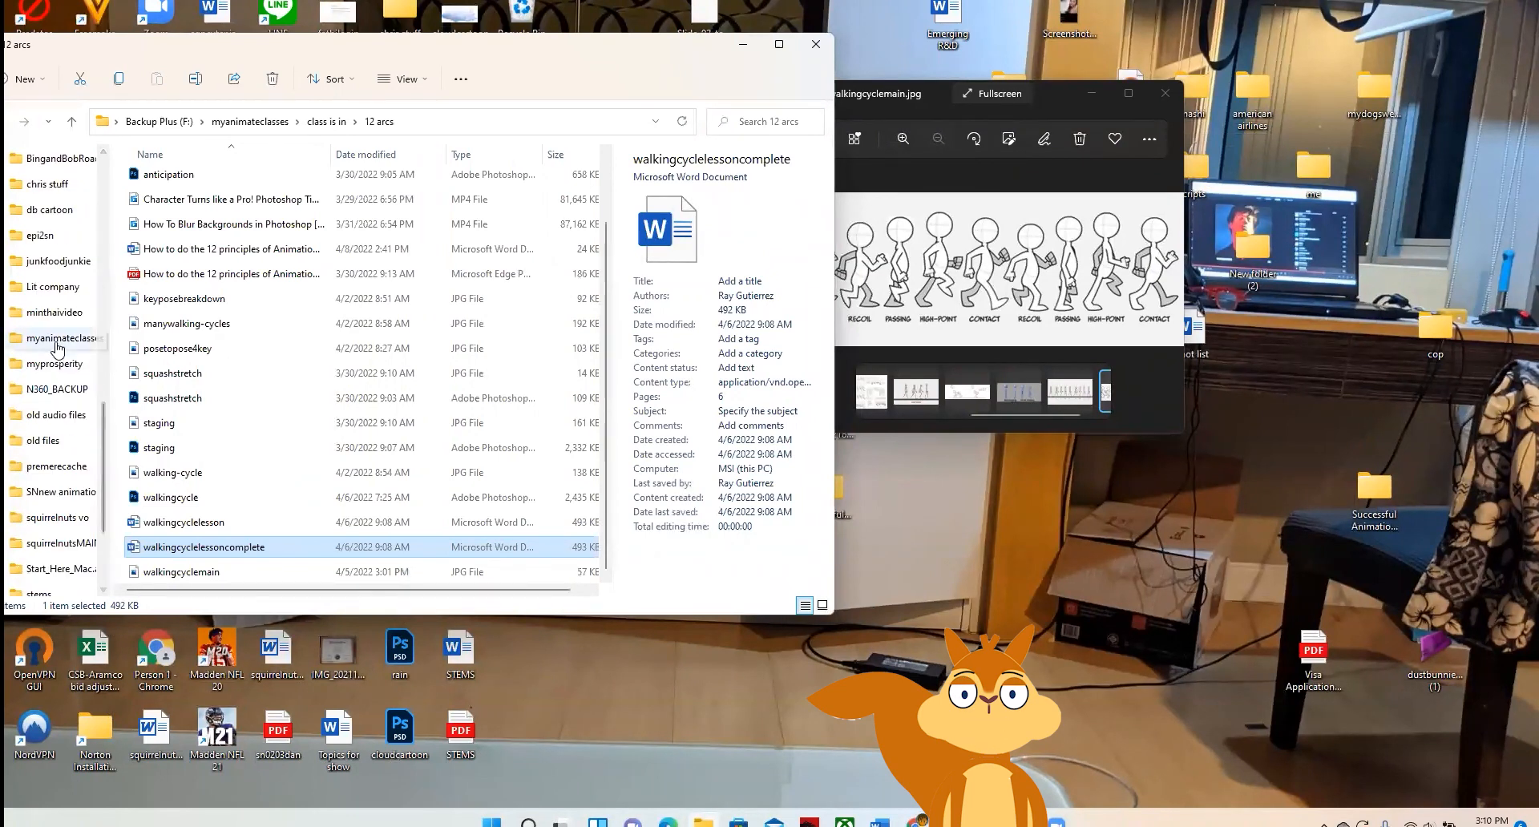
left_click(56, 347)
double_click(138, 184)
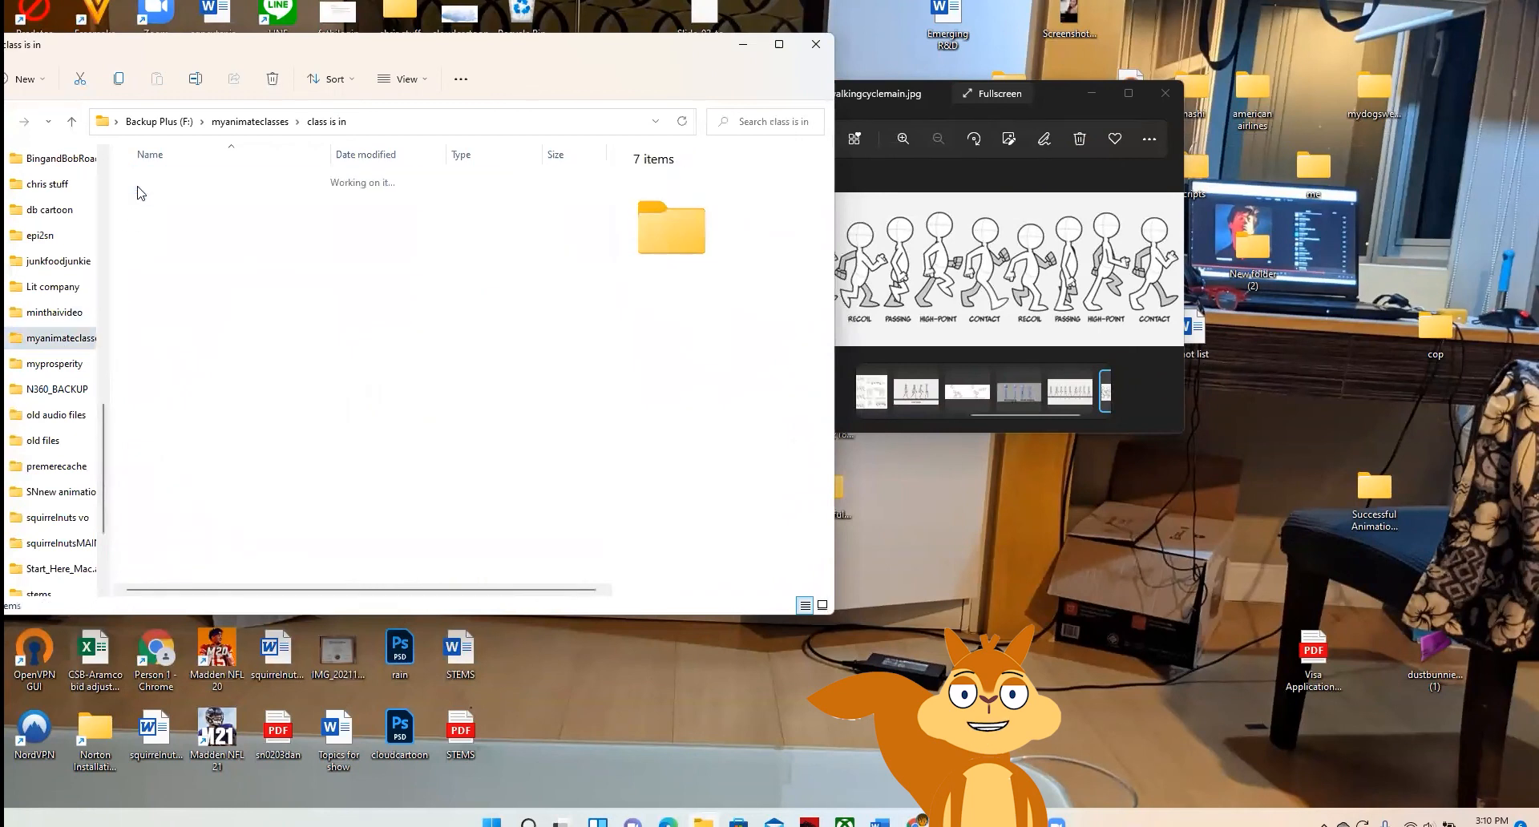
double_click(138, 183)
left_click(137, 183)
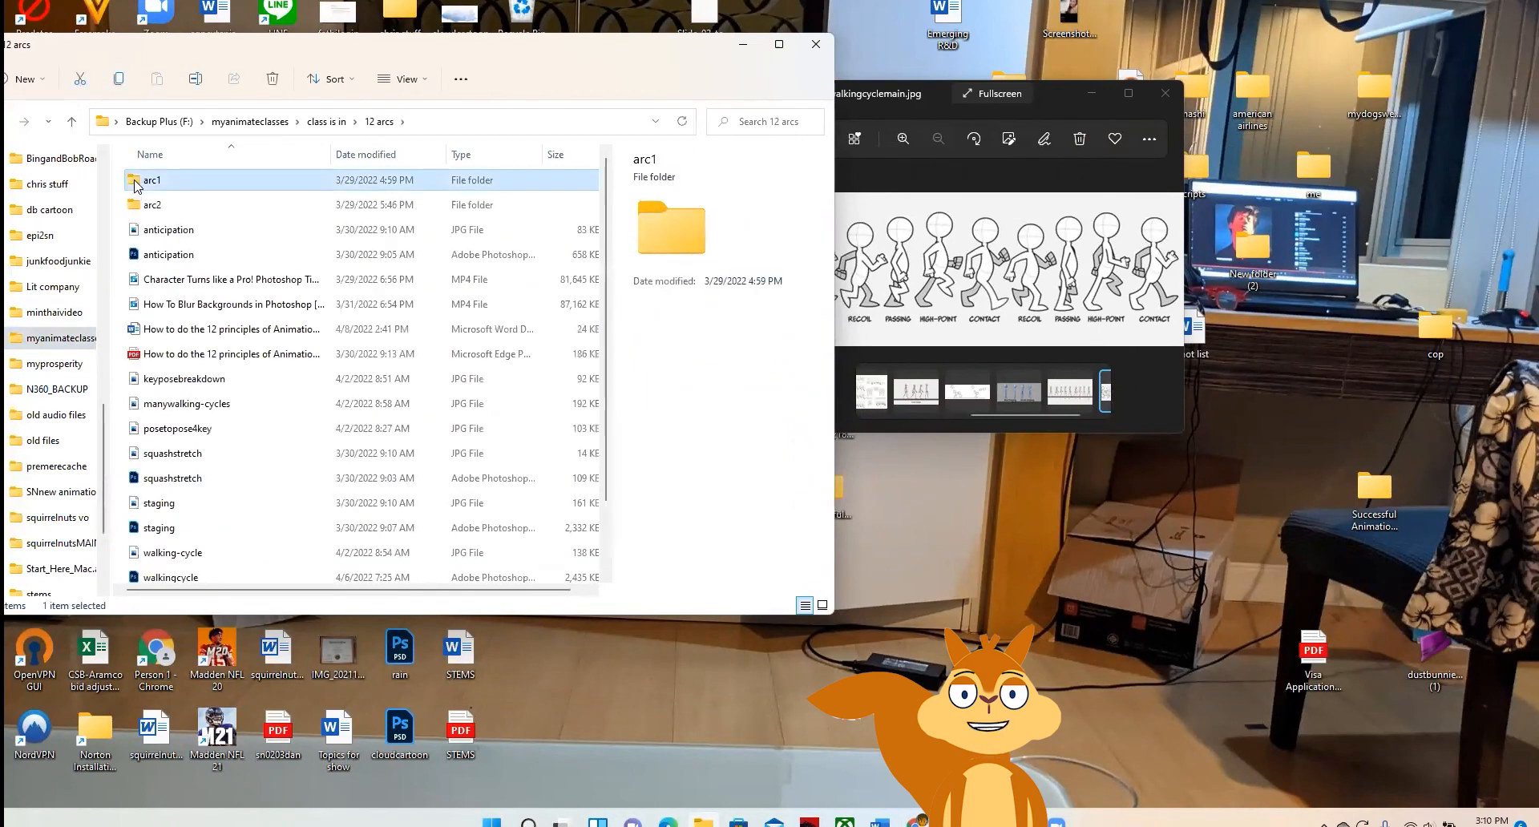
double_click(136, 183)
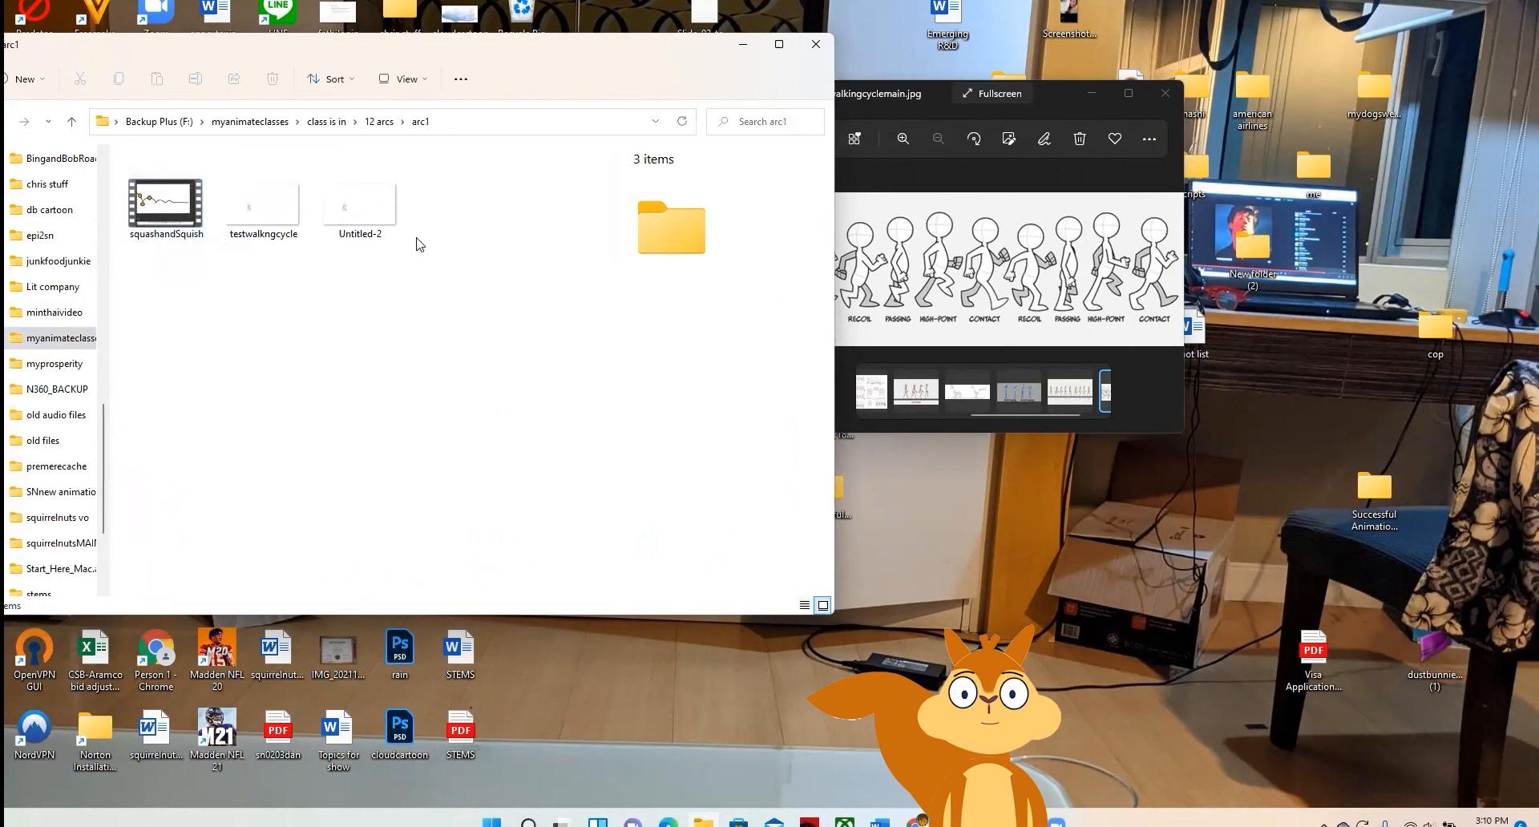
double_click(258, 217)
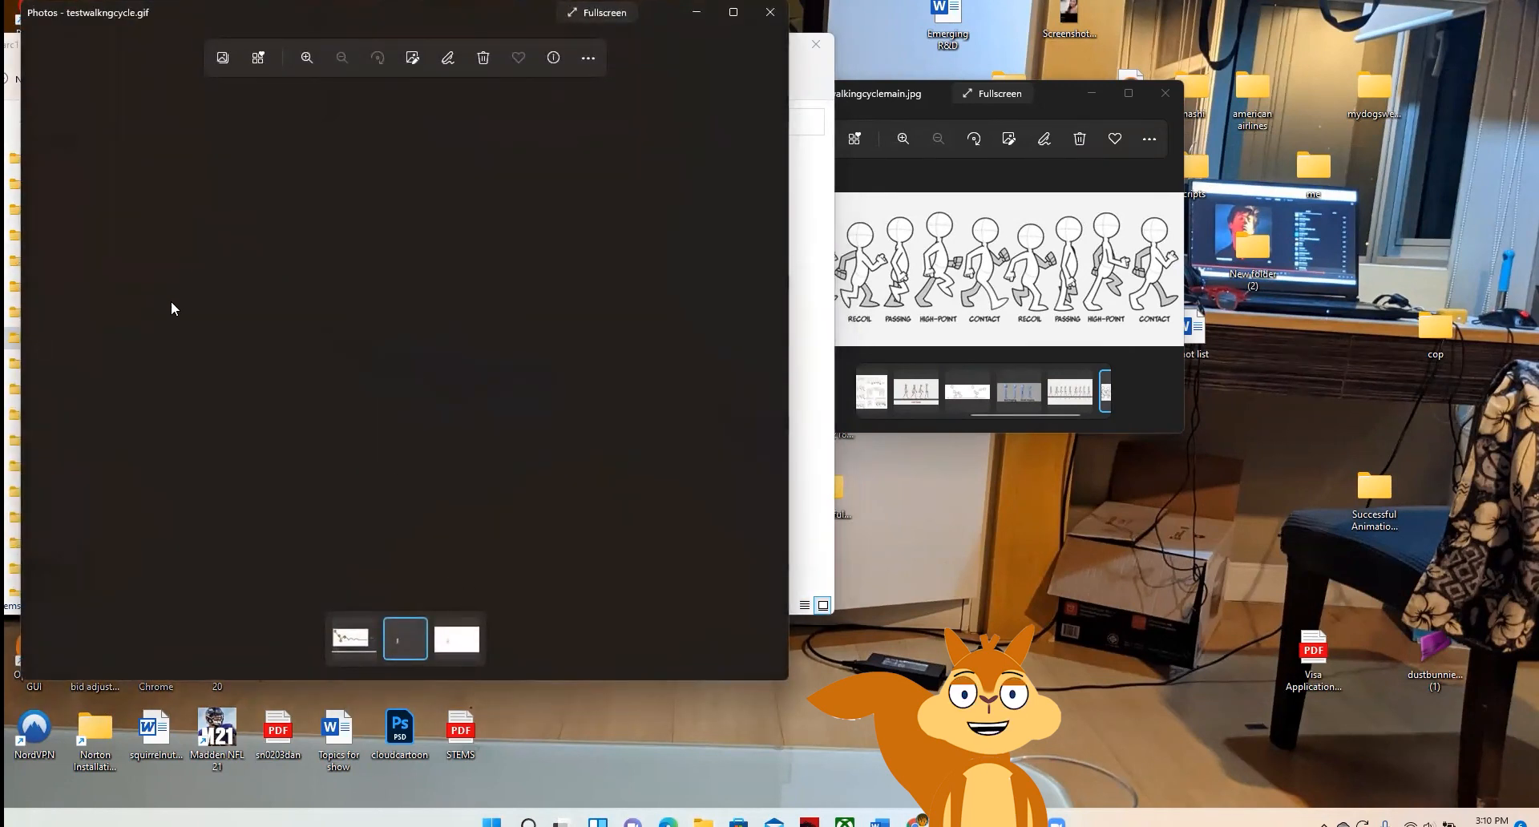
left_click(45, 353)
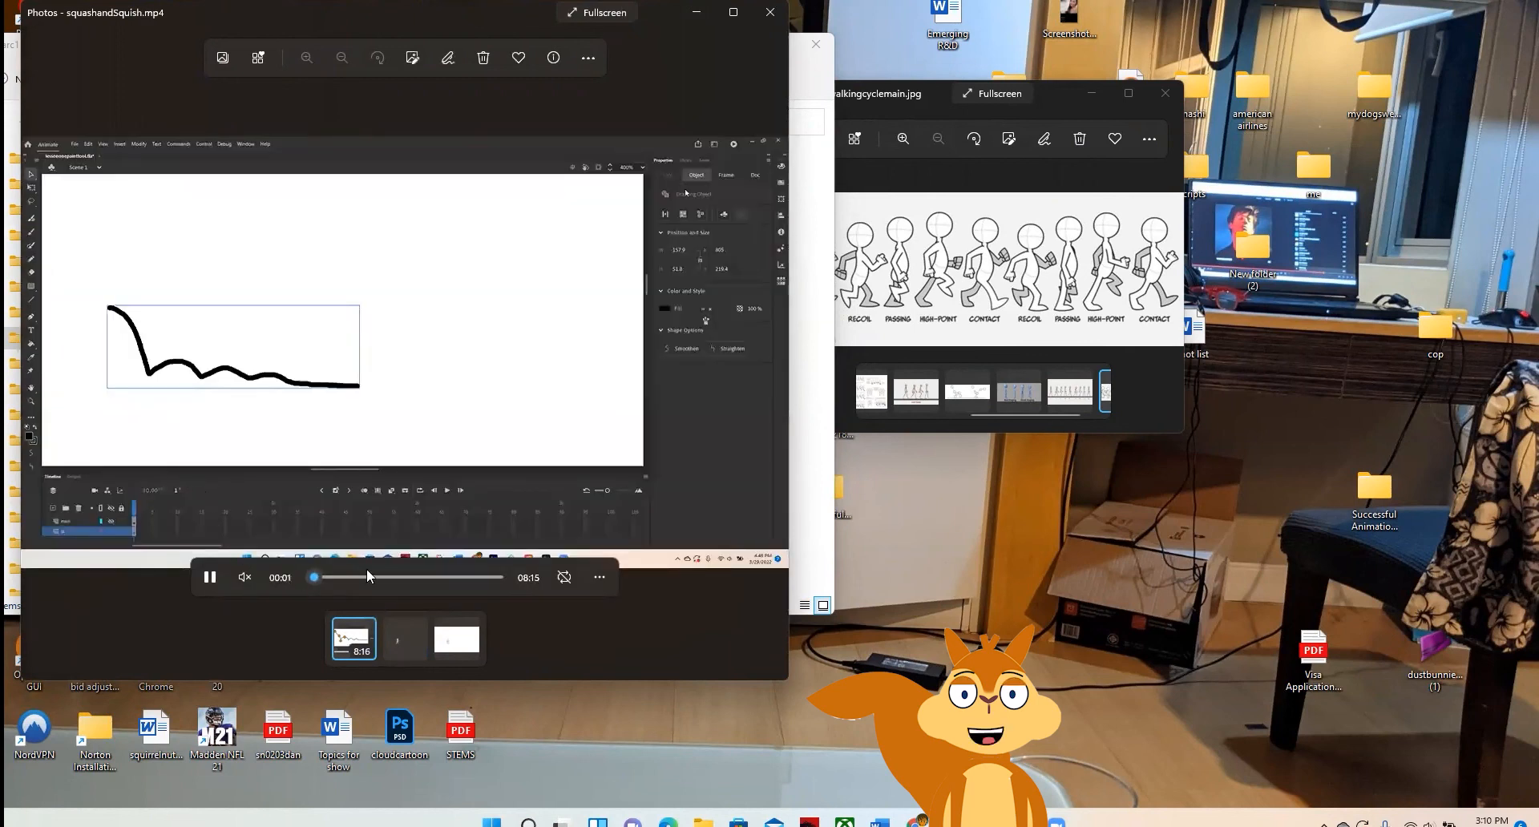
left_click(209, 578)
left_click(766, 351)
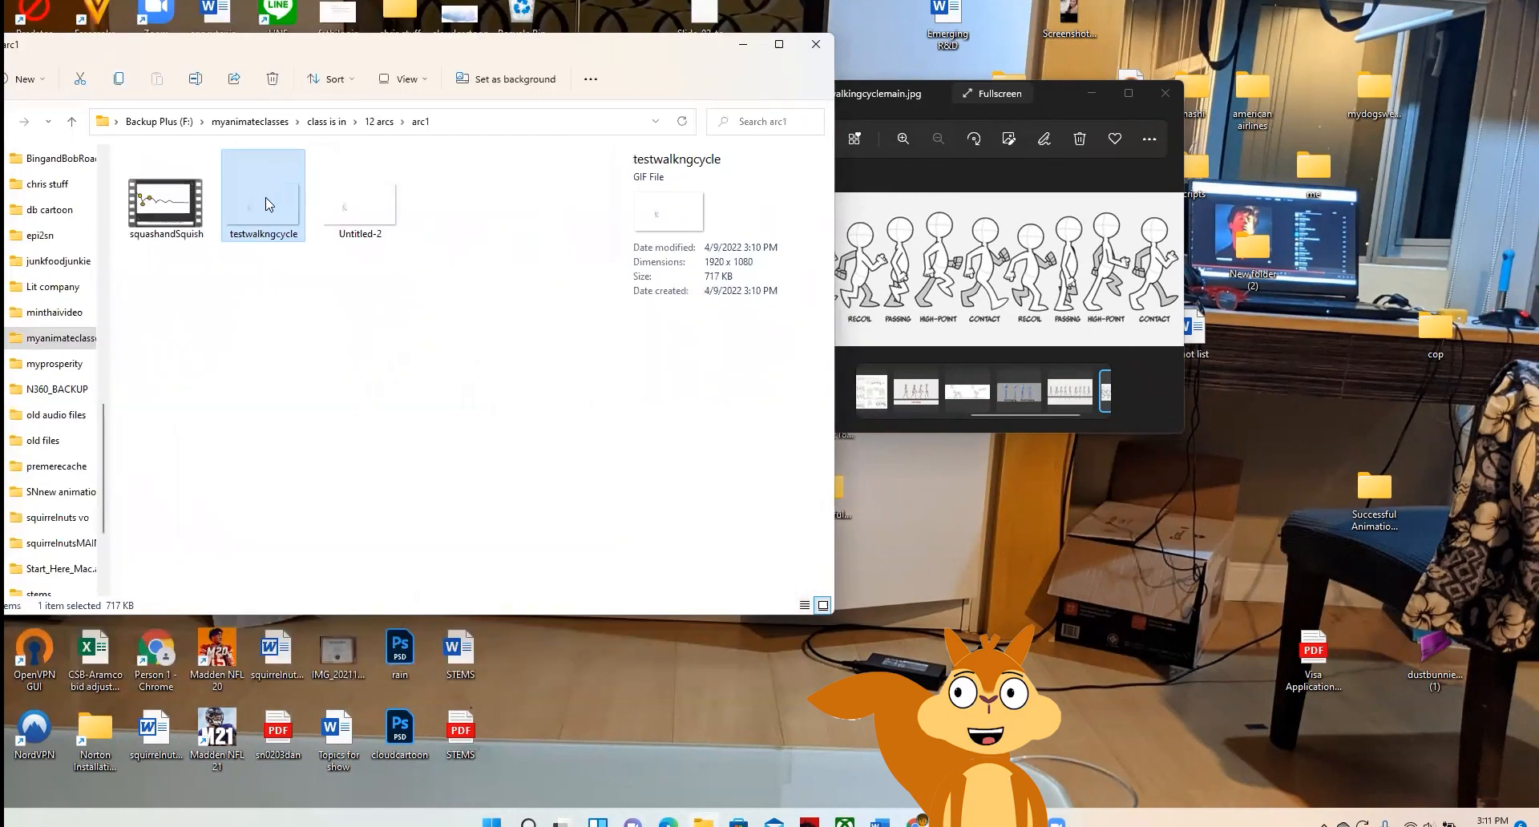
View the exported testwalkngcycle GIF in Photos again and return to the Untitled-4 document in Animate
double_click(263, 199)
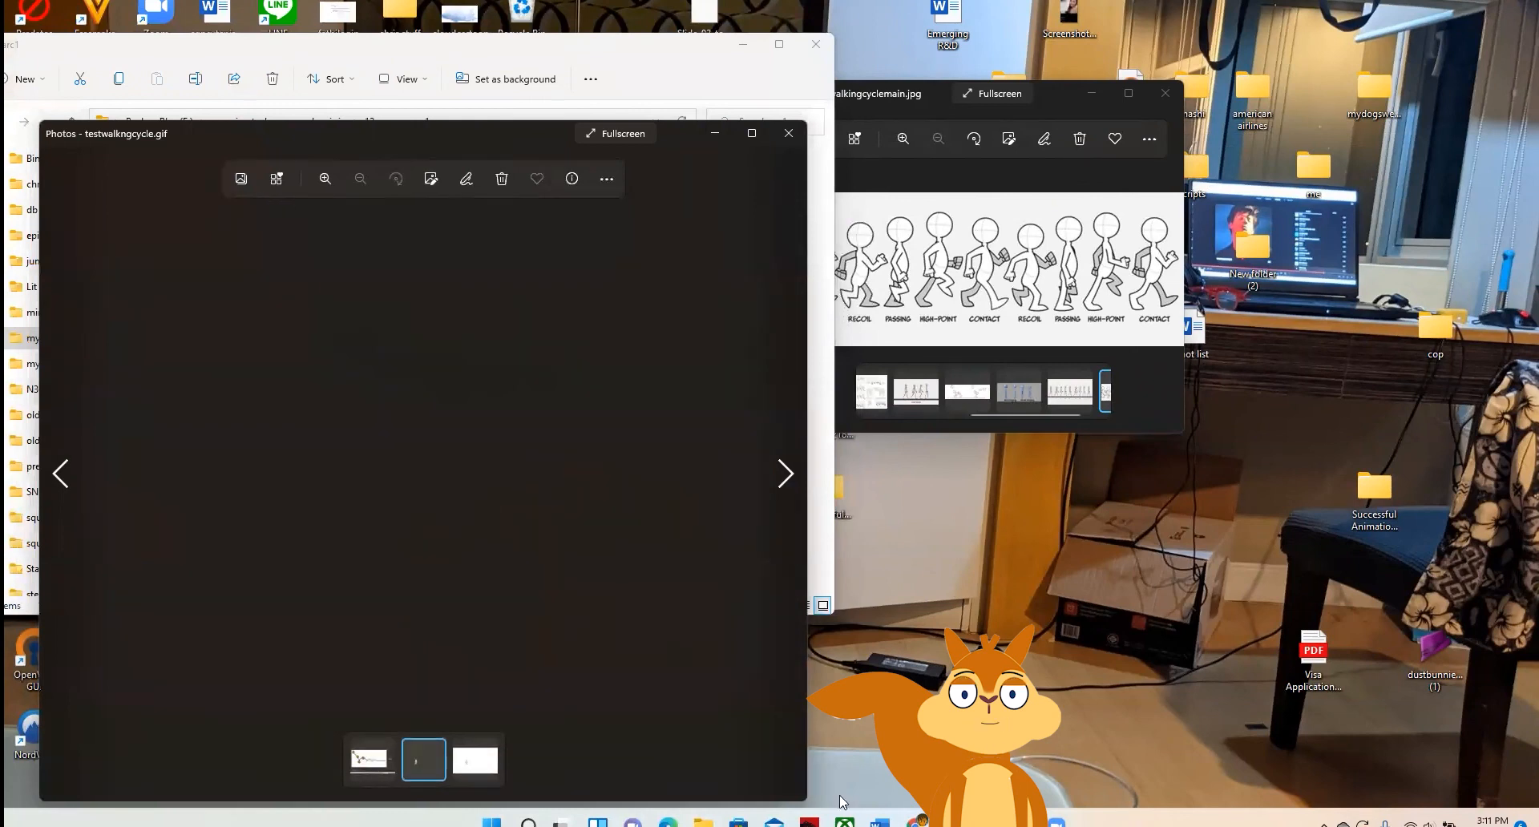
left_click(986, 822)
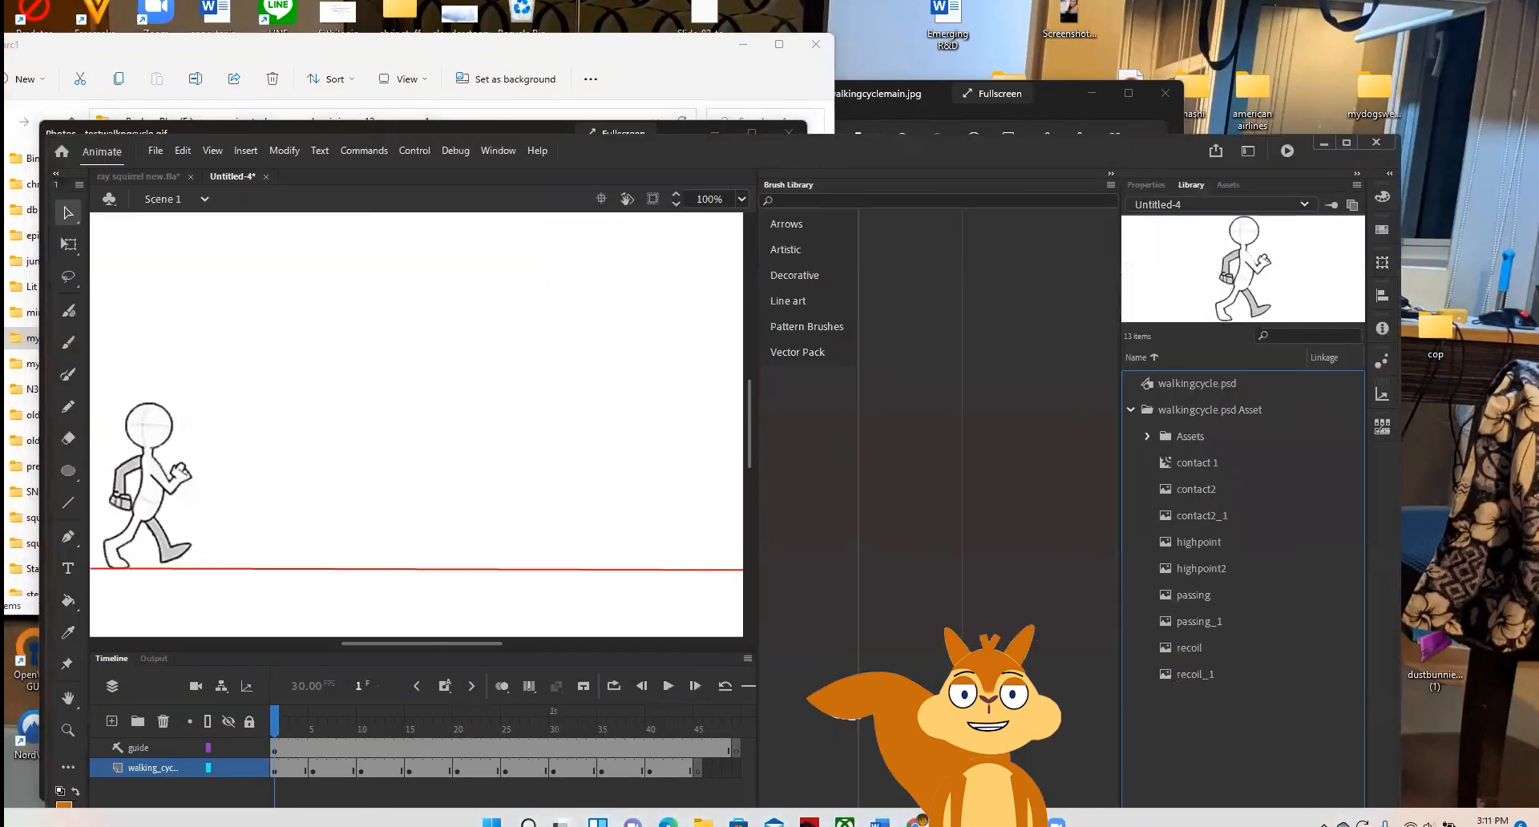